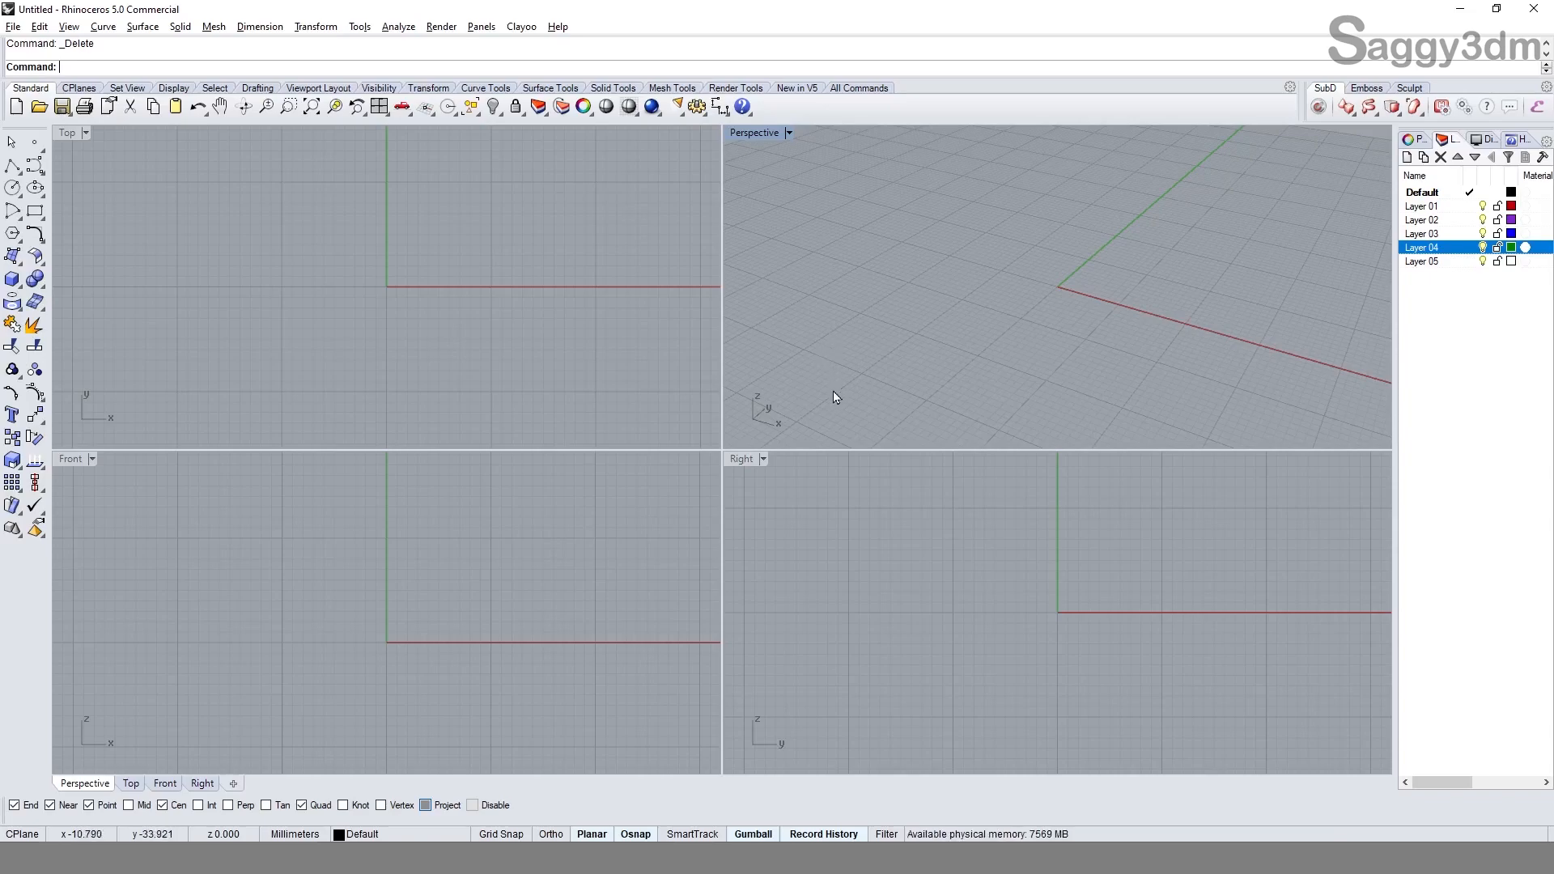
Step: Place four separate point objects around the area beside the origin in the Top view
click(581, 332)
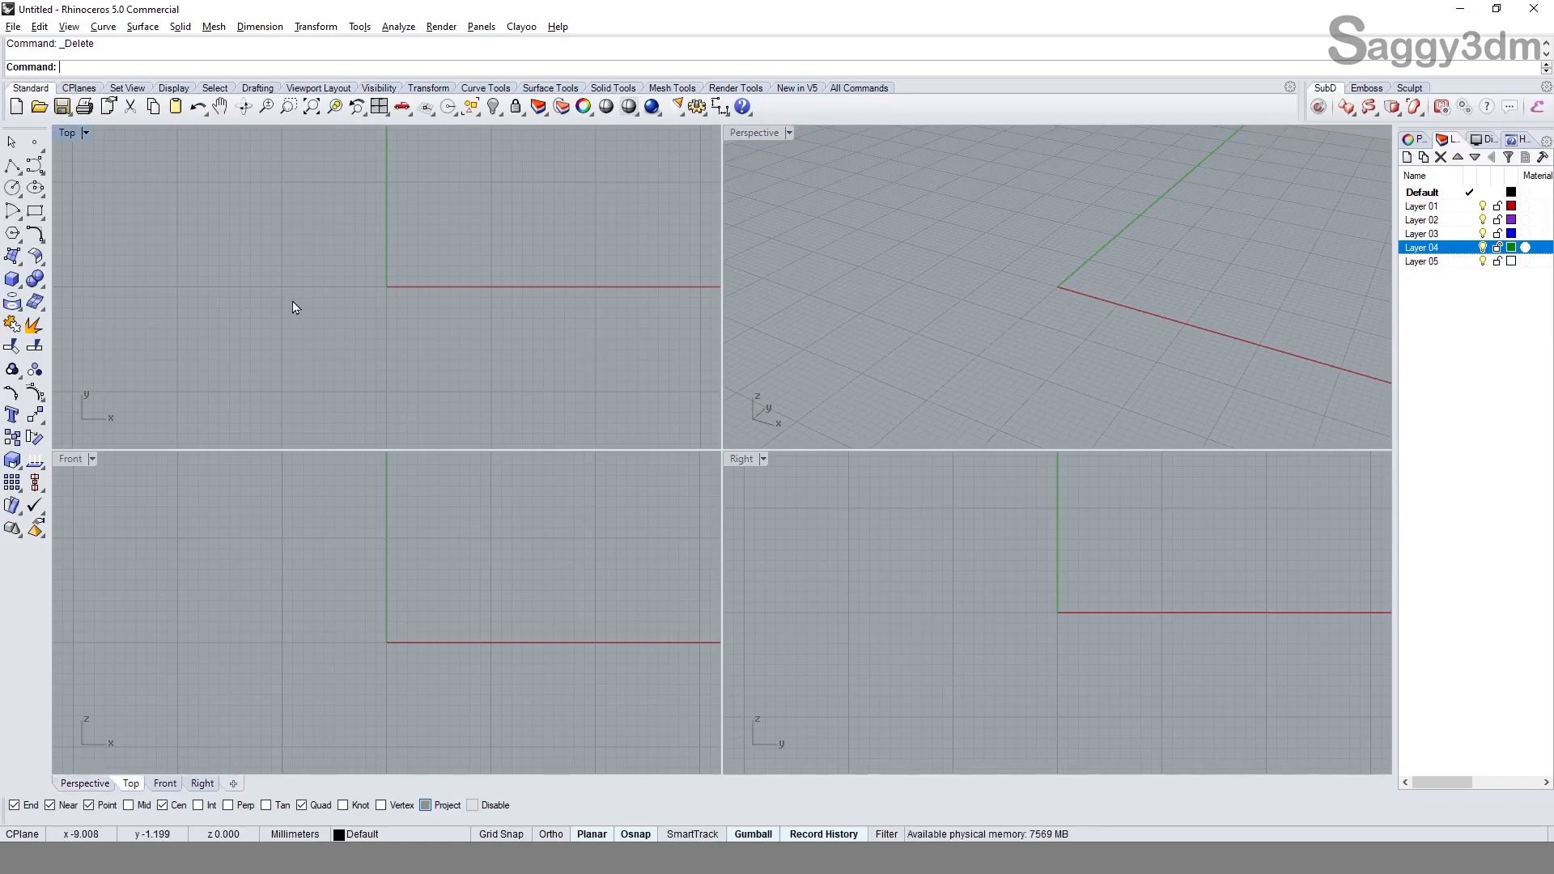
click(36, 143)
click(320, 214)
key(Return)
click(265, 283)
key(Return)
click(307, 335)
key(Return)
click(380, 305)
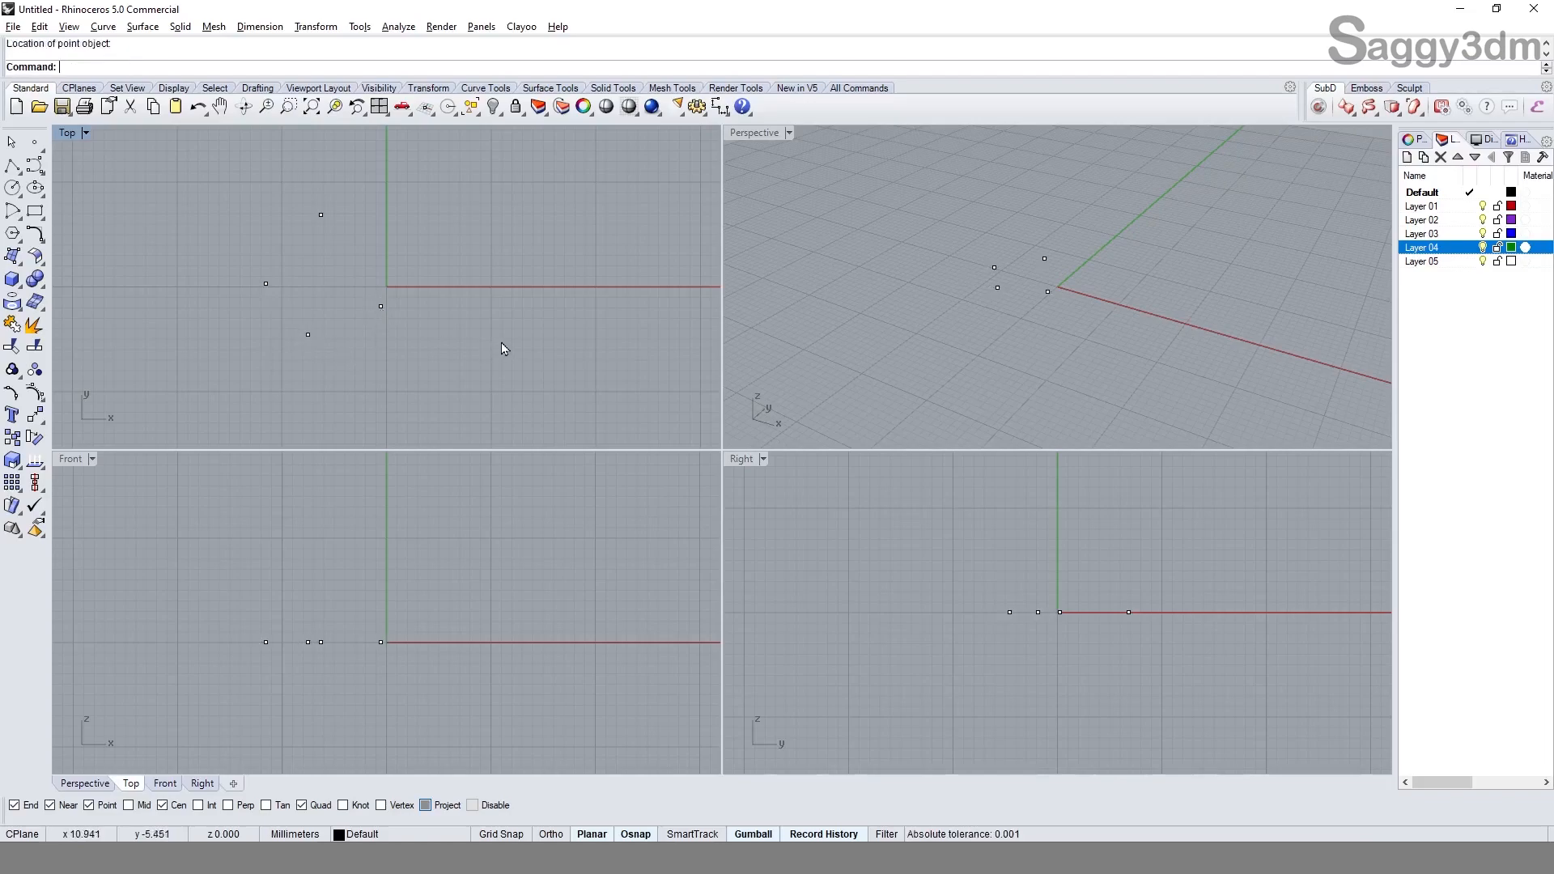
Step: Draw a closed teardrop-shaped interpolated curve around the four points in the Top view
click(40, 171)
click(79, 172)
scroll(230, 265, down, 4)
click(251, 360)
click(214, 273)
click(273, 187)
click(334, 192)
click(373, 234)
click(395, 302)
click(374, 349)
click(324, 362)
click(238, 365)
click(251, 360)
Step: Copy the closed curve once, placing the duplicate diagonally up and to the right of the original
scroll(333, 354, down, 4)
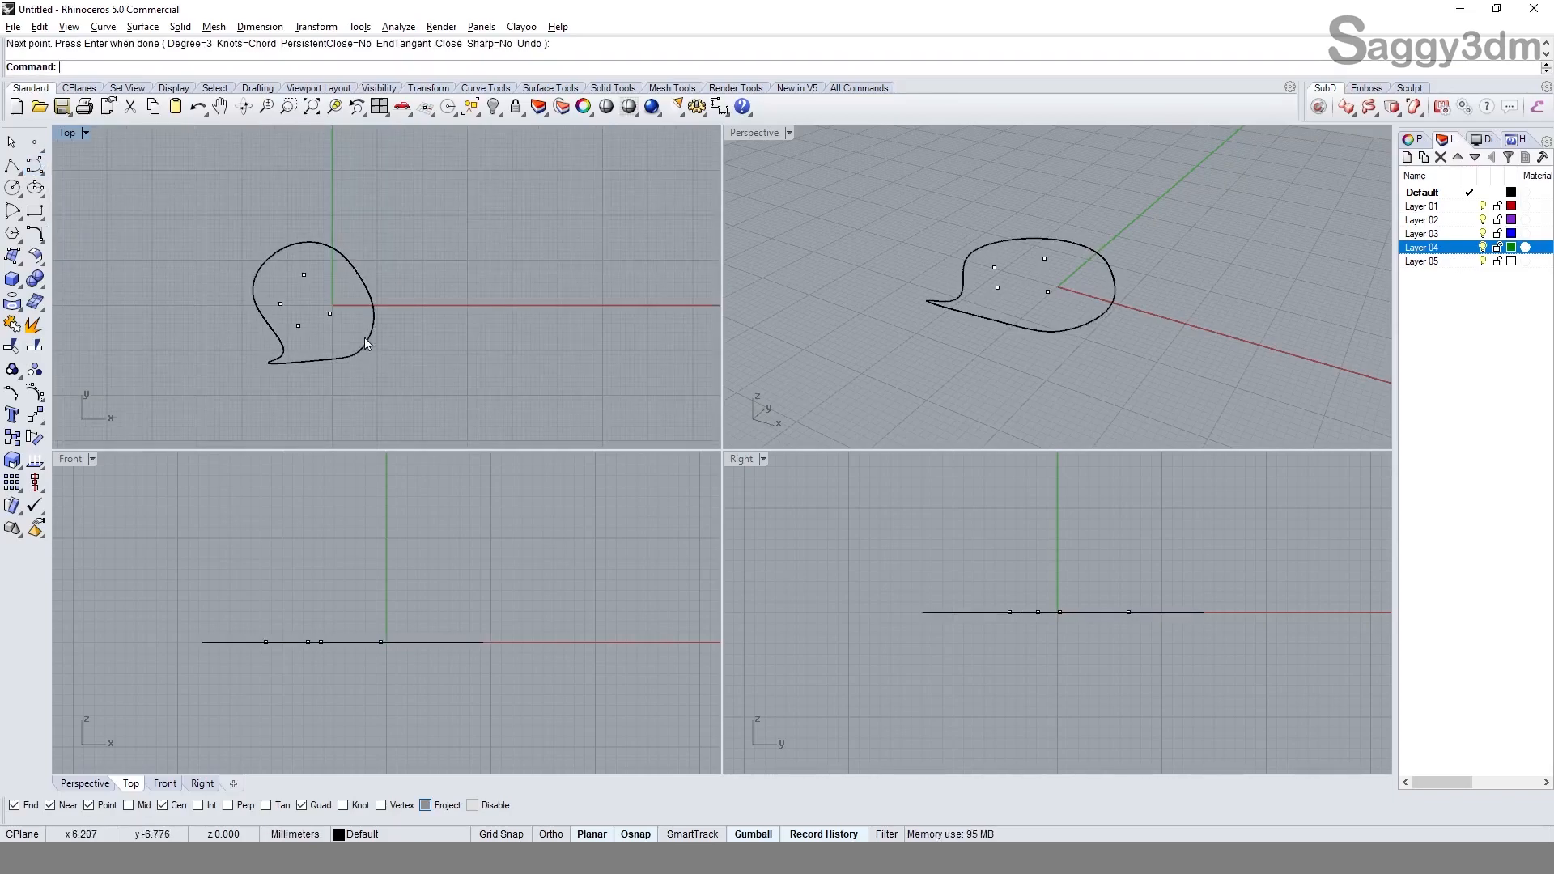
click(367, 338)
text(copy)
key(Return)
click(388, 255)
click(433, 189)
right_click(433, 189)
click(509, 293)
Step: Create a large flat box to the left of the curves, rising above the construction plane
right_drag(267, 325, 355, 305)
click(12, 280)
click(179, 221)
click(349, 366)
click(300, 581)
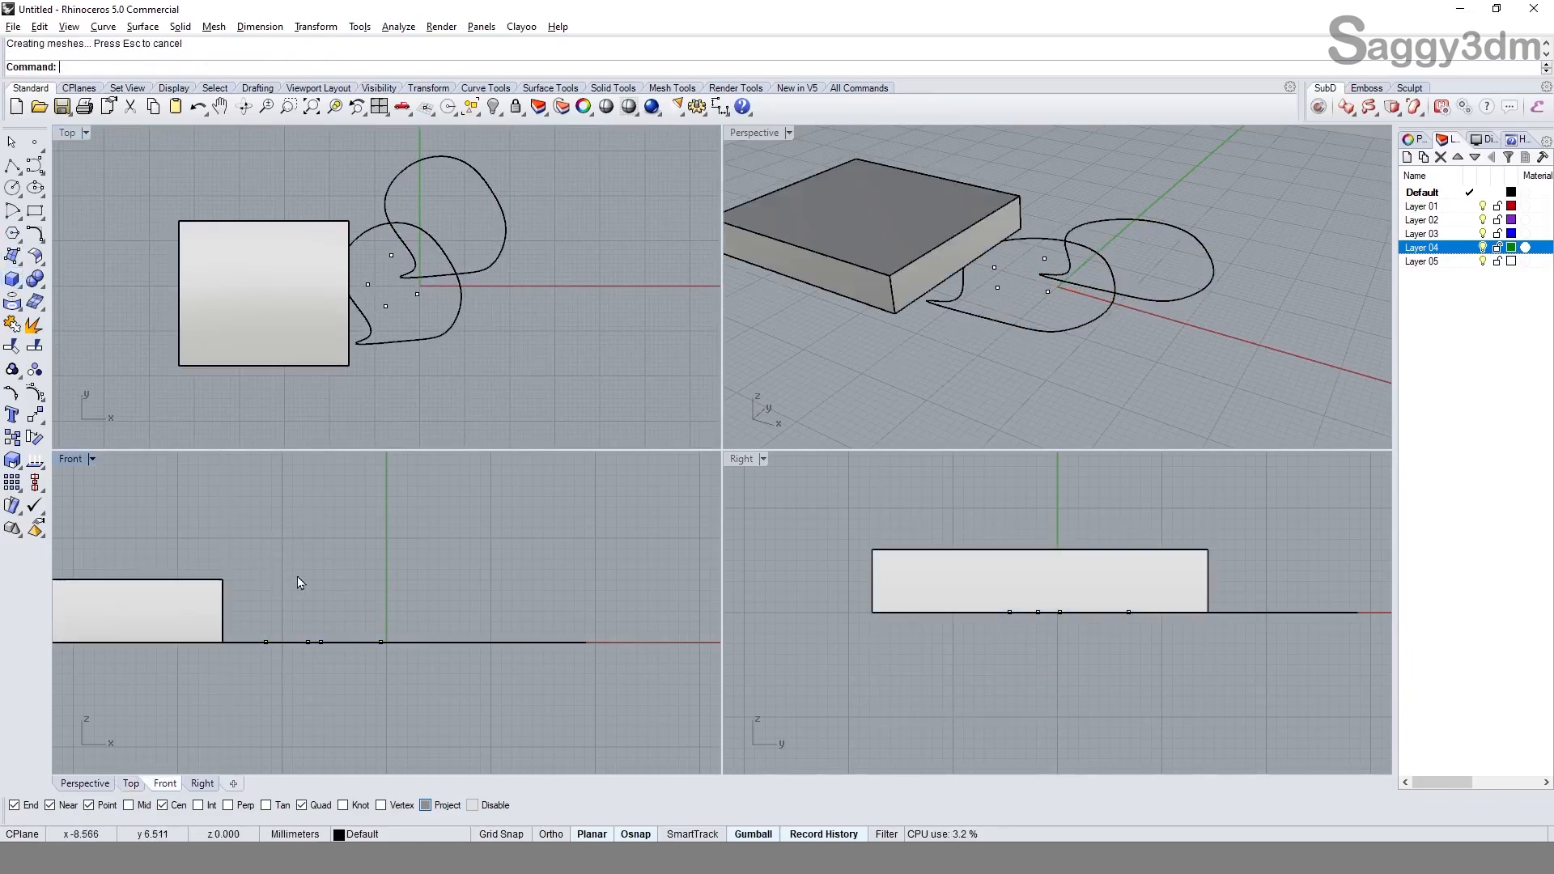
Step: Create a four-corner surface that lies under the points and the first curve, partly reaching under the large box
click(12, 256)
scroll(345, 204, up, 2)
click(323, 171)
click(251, 285)
click(491, 402)
click(474, 245)
Step: Create a smaller box on the right side of the copied curve
right_drag(406, 376, 370, 318)
right_drag(392, 249, 385, 304)
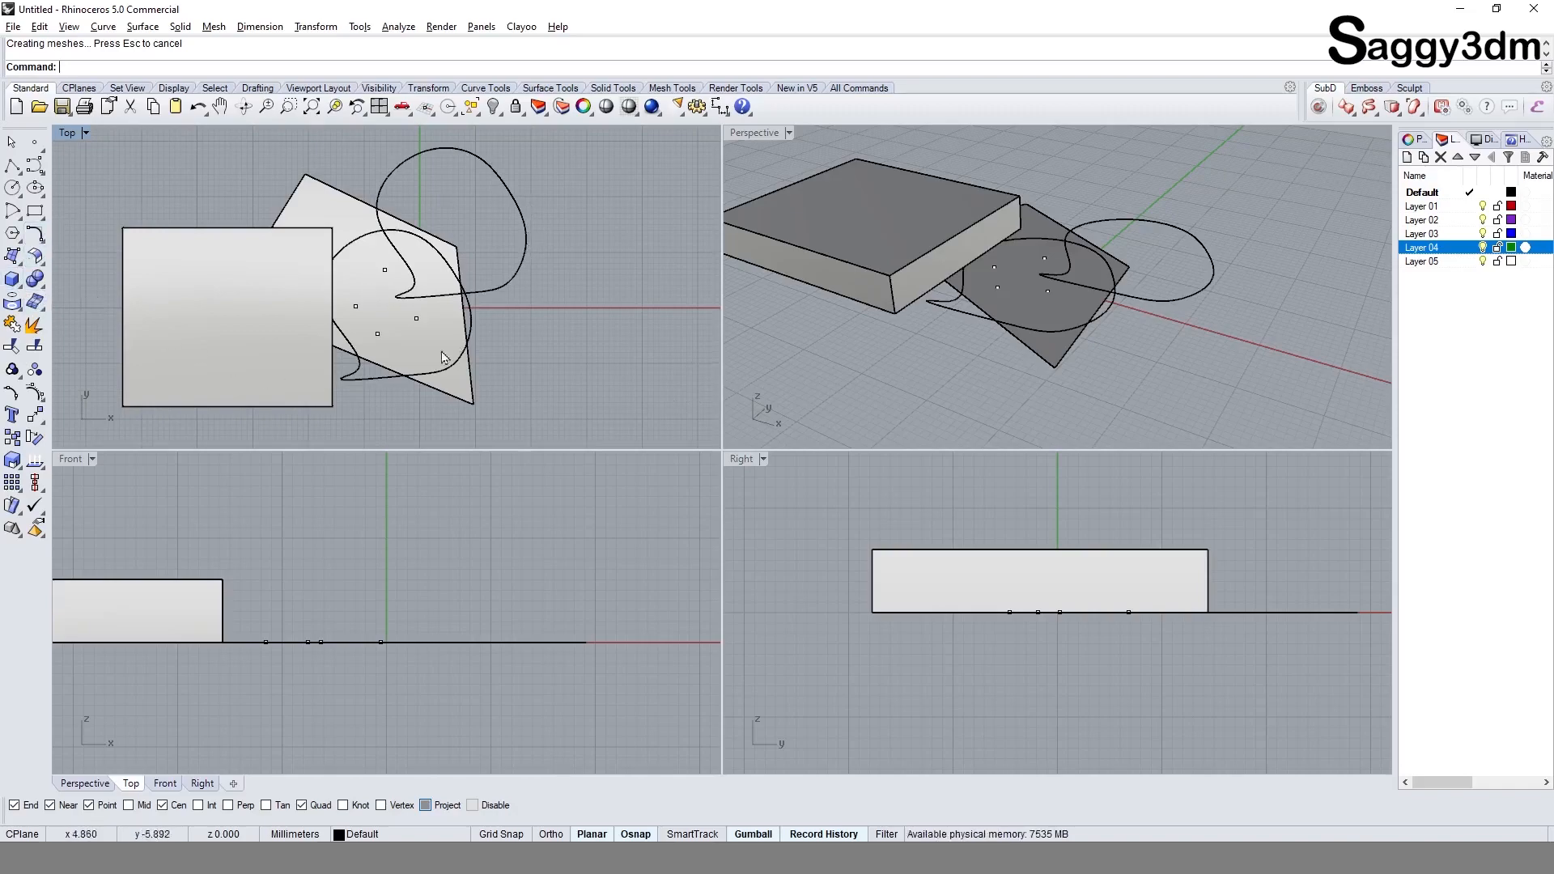
click(17, 285)
click(472, 225)
click(565, 289)
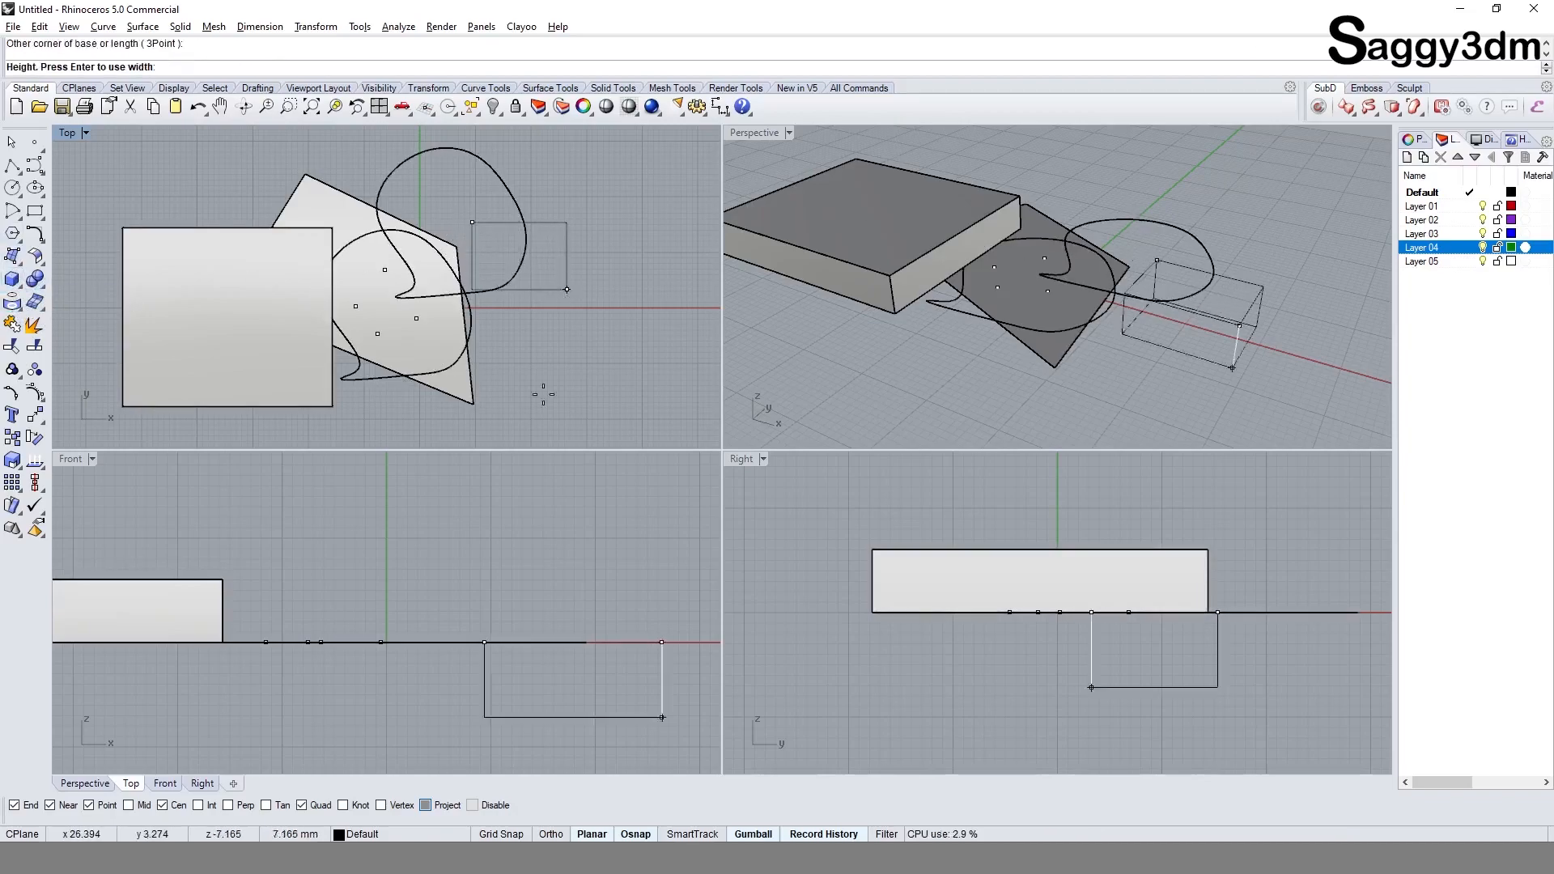
click(492, 562)
Step: Turn the small box into a block named Block 01 with base point 0 and move it onto the copied curve
right_drag(568, 327, 483, 343)
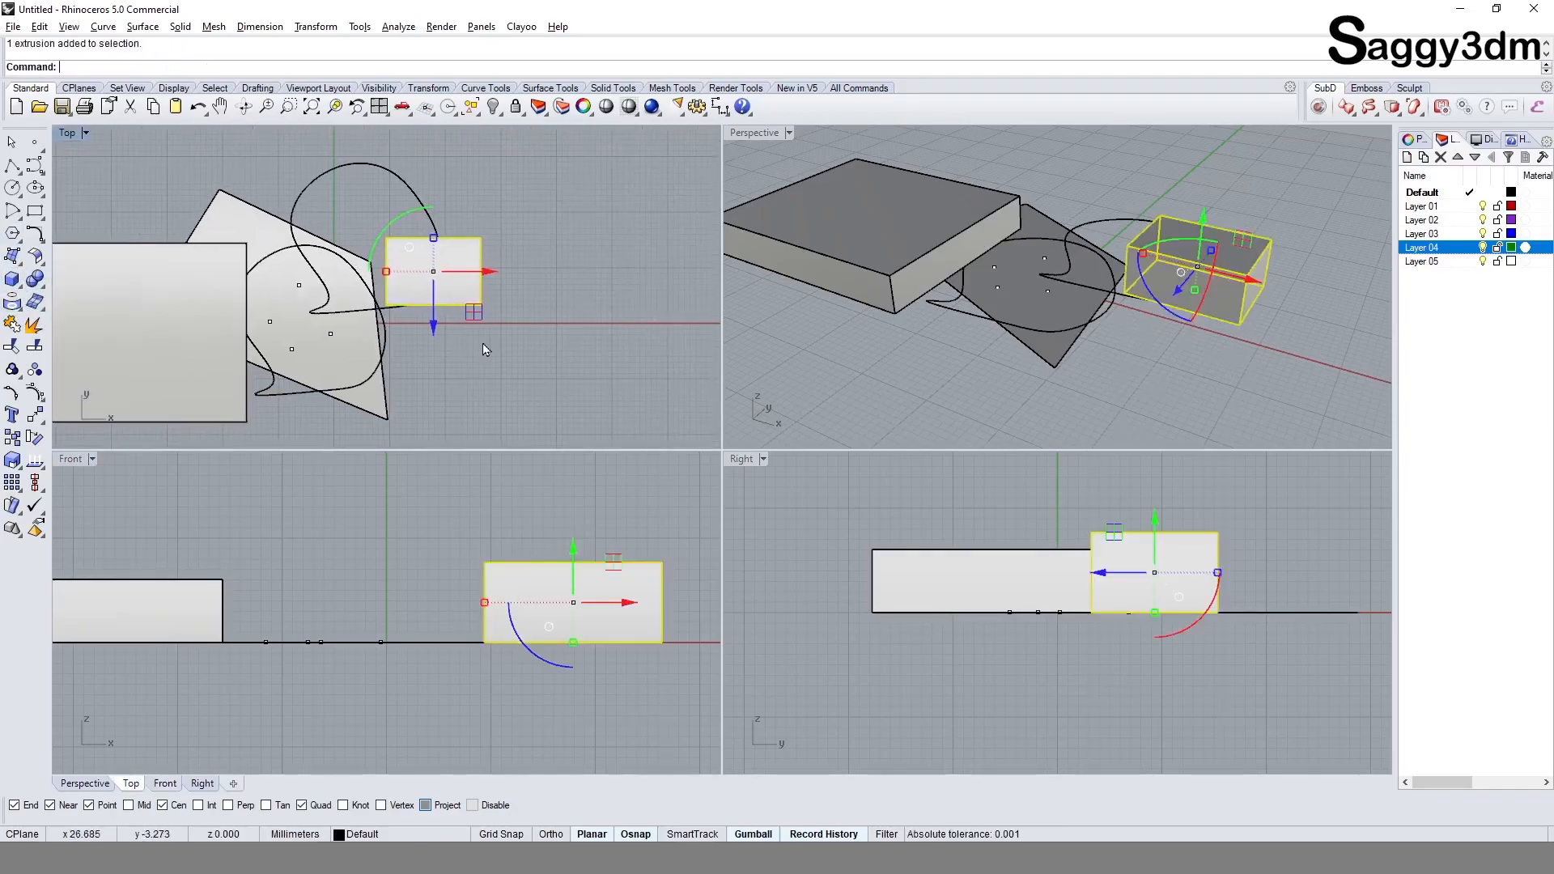
key(ctrl+b)
text(0)
key(Return)
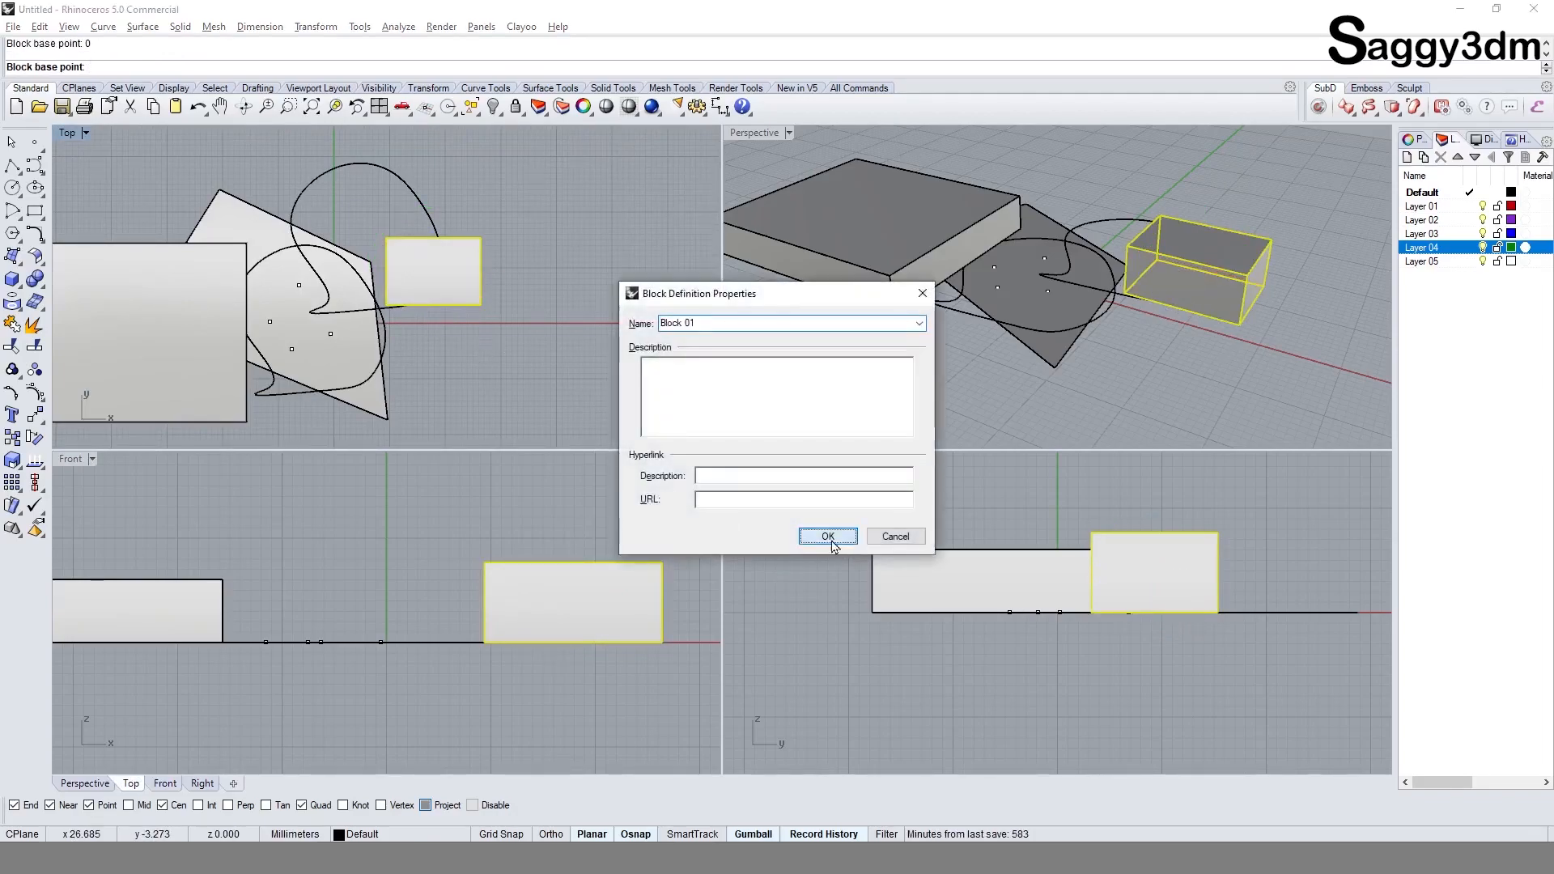
click(831, 541)
click(560, 255)
drag(460, 269, 441, 225)
click(571, 242)
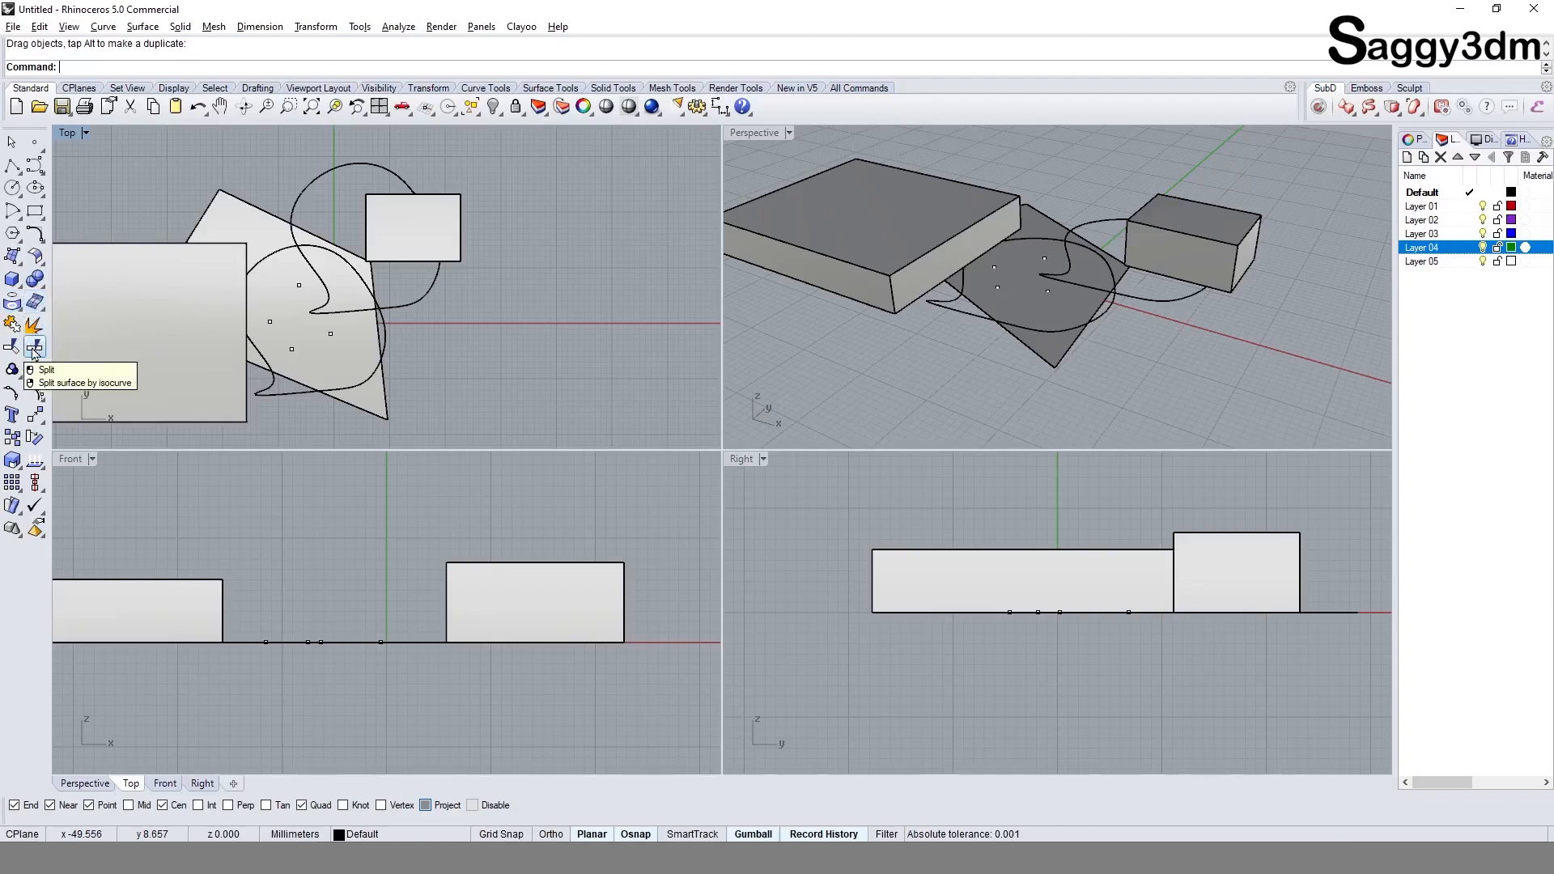
Step: Create a polygon mesh sphere with a radius of about 10.7 mm behind the large box
click(213, 26)
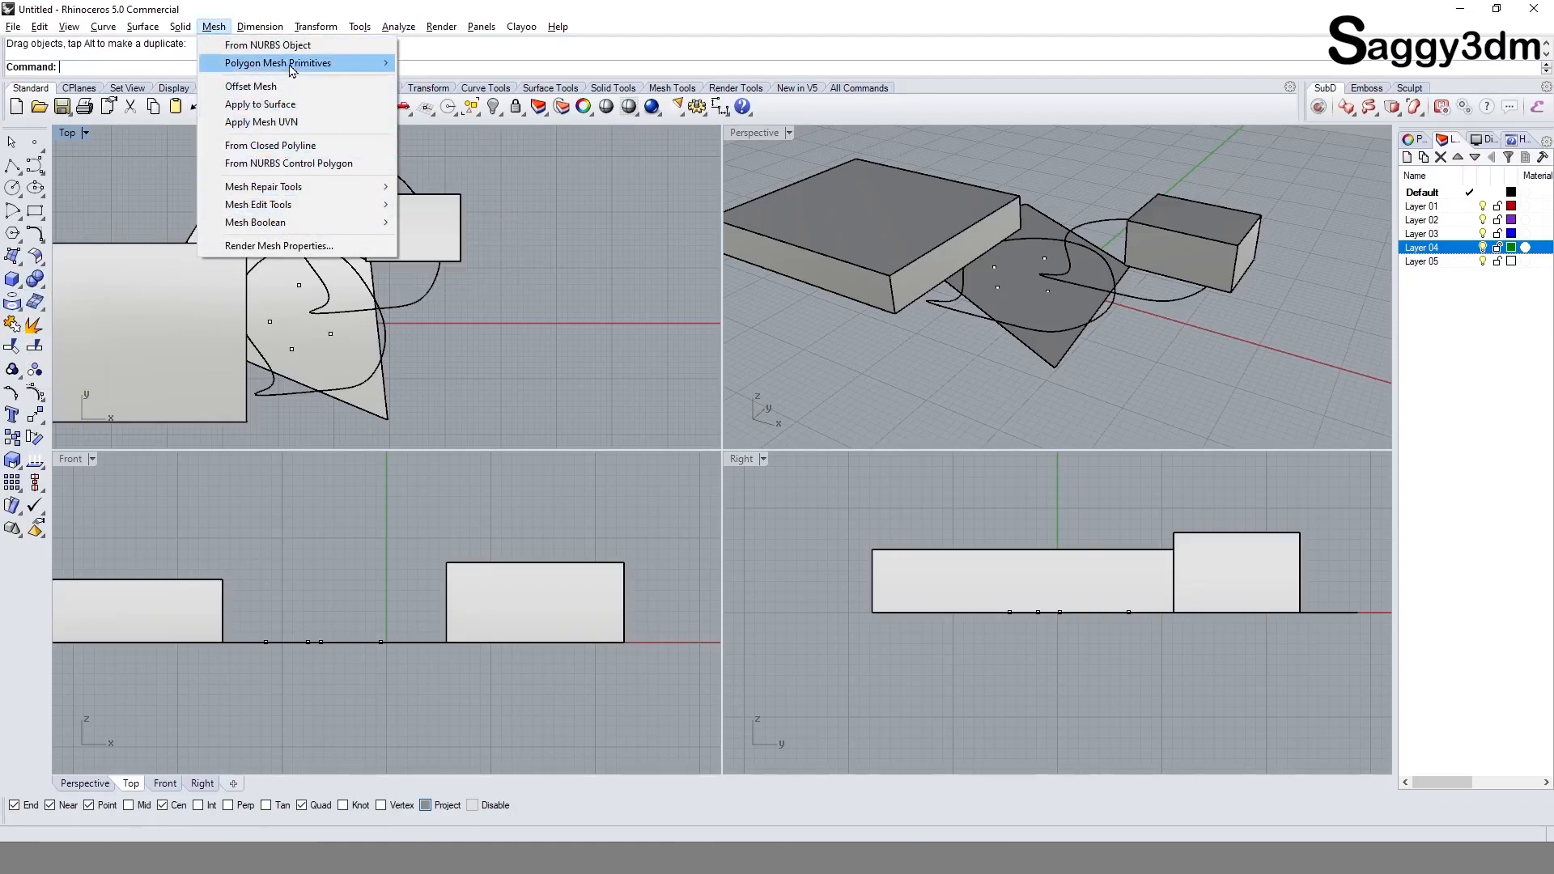
mouse_move(283, 63)
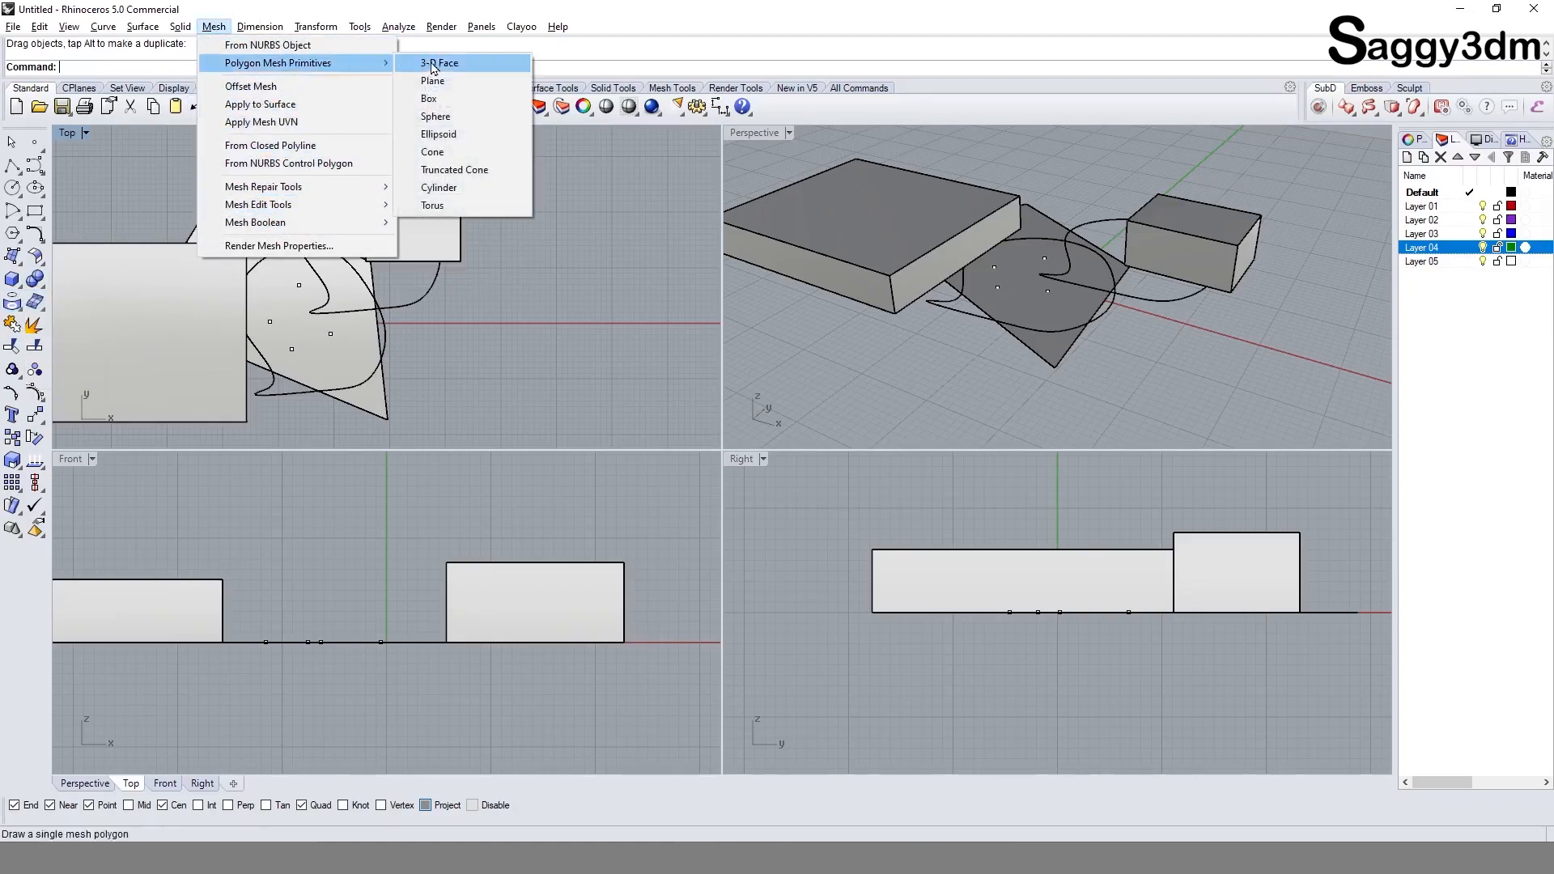
click(474, 117)
right_drag(178, 216, 285, 261)
click(246, 215)
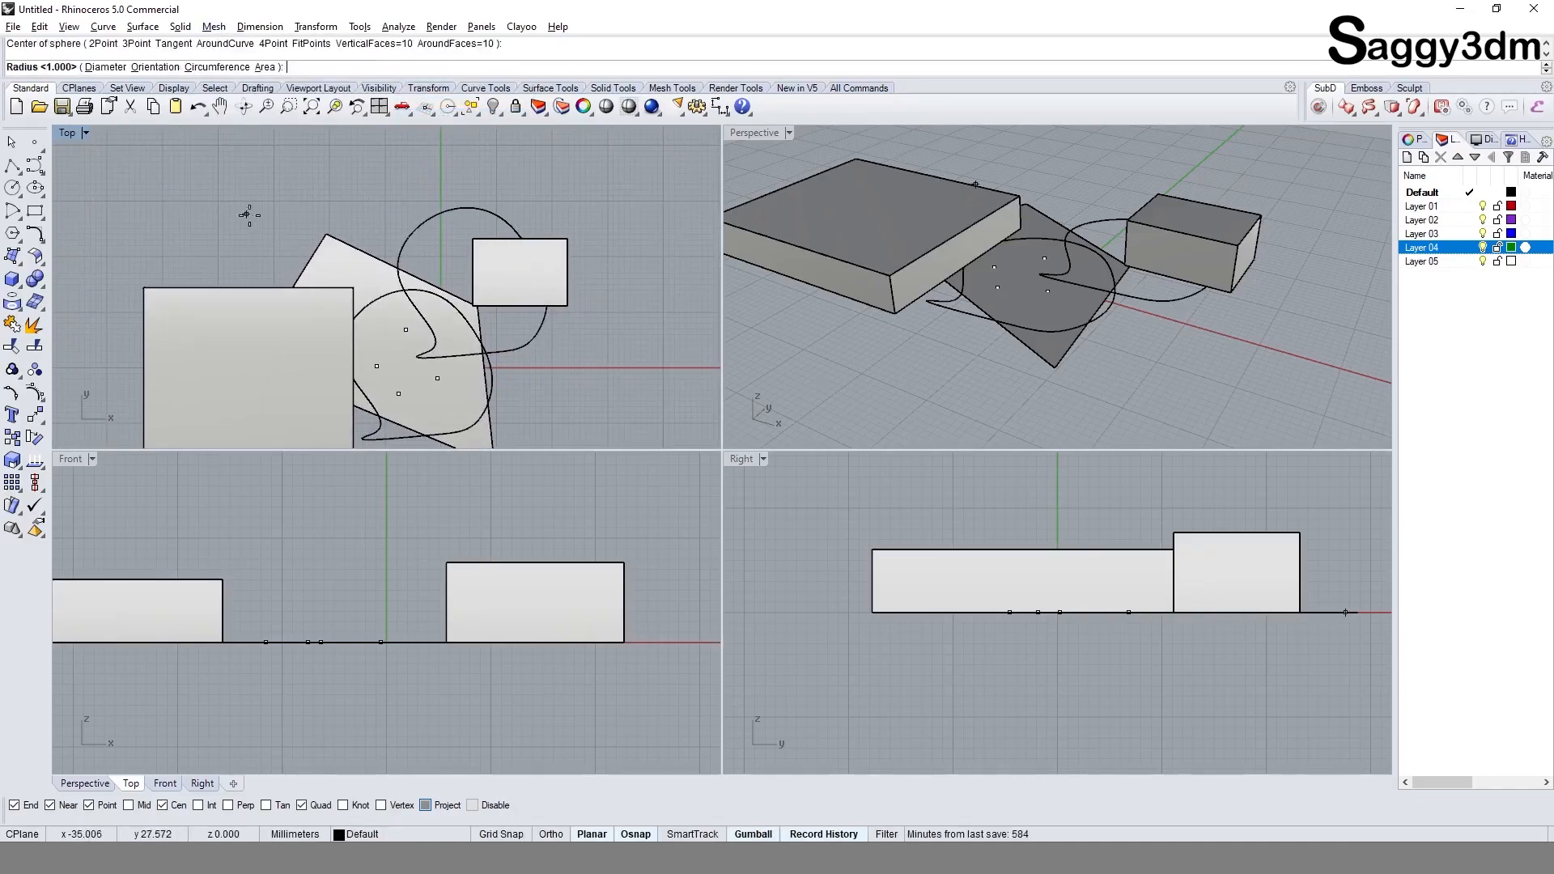
click(293, 250)
click(279, 235)
click(391, 214)
Step: Maximize the Top viewport and frame all the objects in it
scroll(392, 214, down, 3)
right_drag(454, 299, 456, 276)
scroll(1048, 289, down, 2)
mouse_move(1047, 289)
right_down()
mouse_move(927, 389)
mouse_move(1008, 262)
mouse_move(1054, 296)
mouse_move(1049, 317)
right_up()
scroll(140, 357, down, 2)
scroll(301, 341, up, 2)
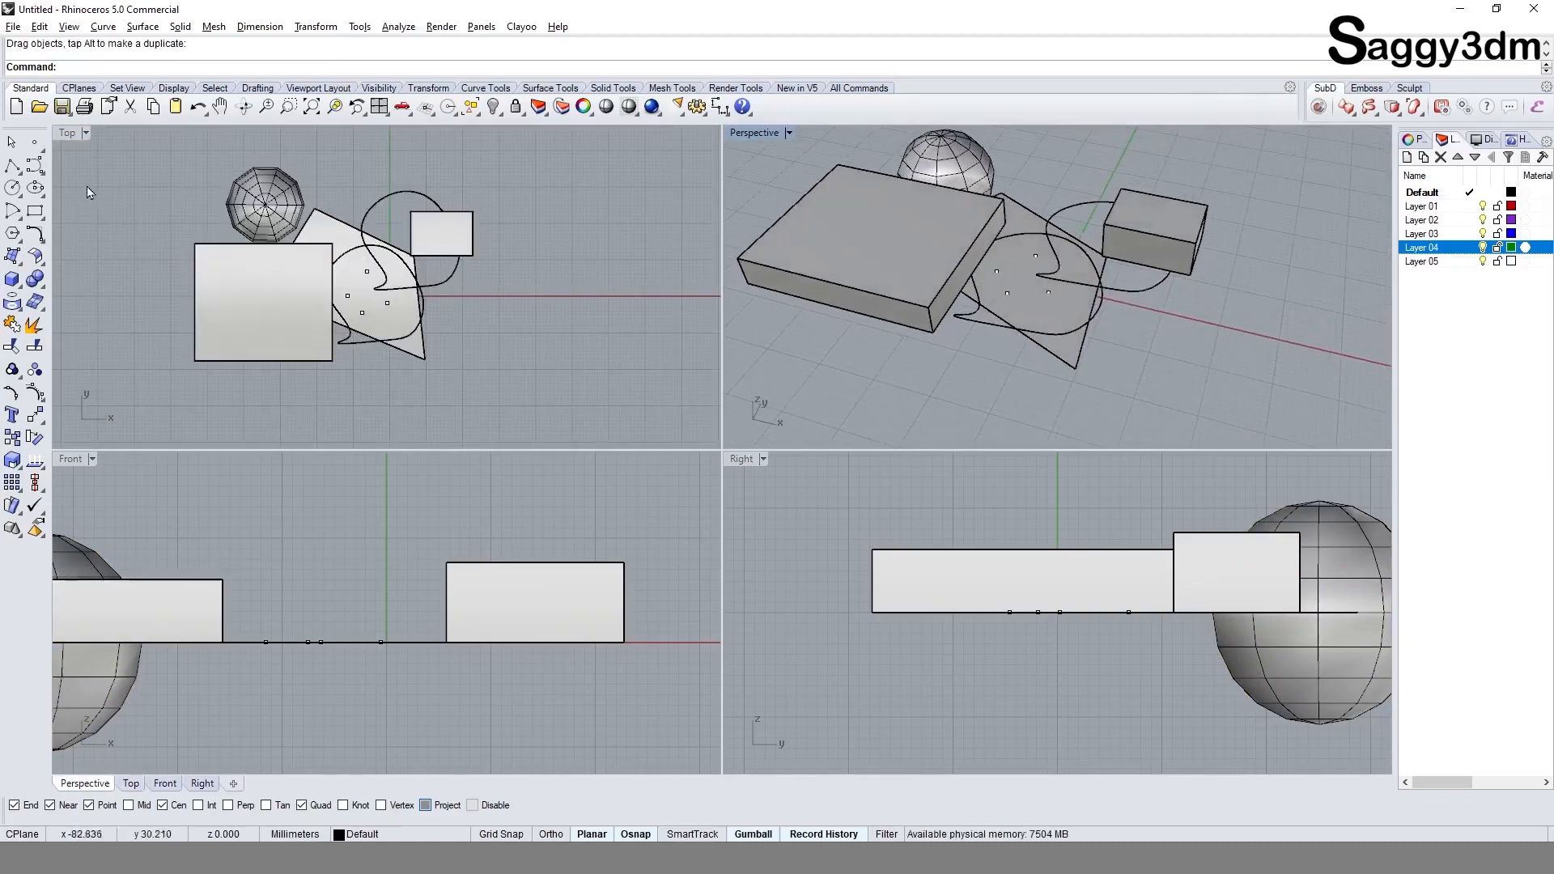
right_drag(289, 247, 343, 253)
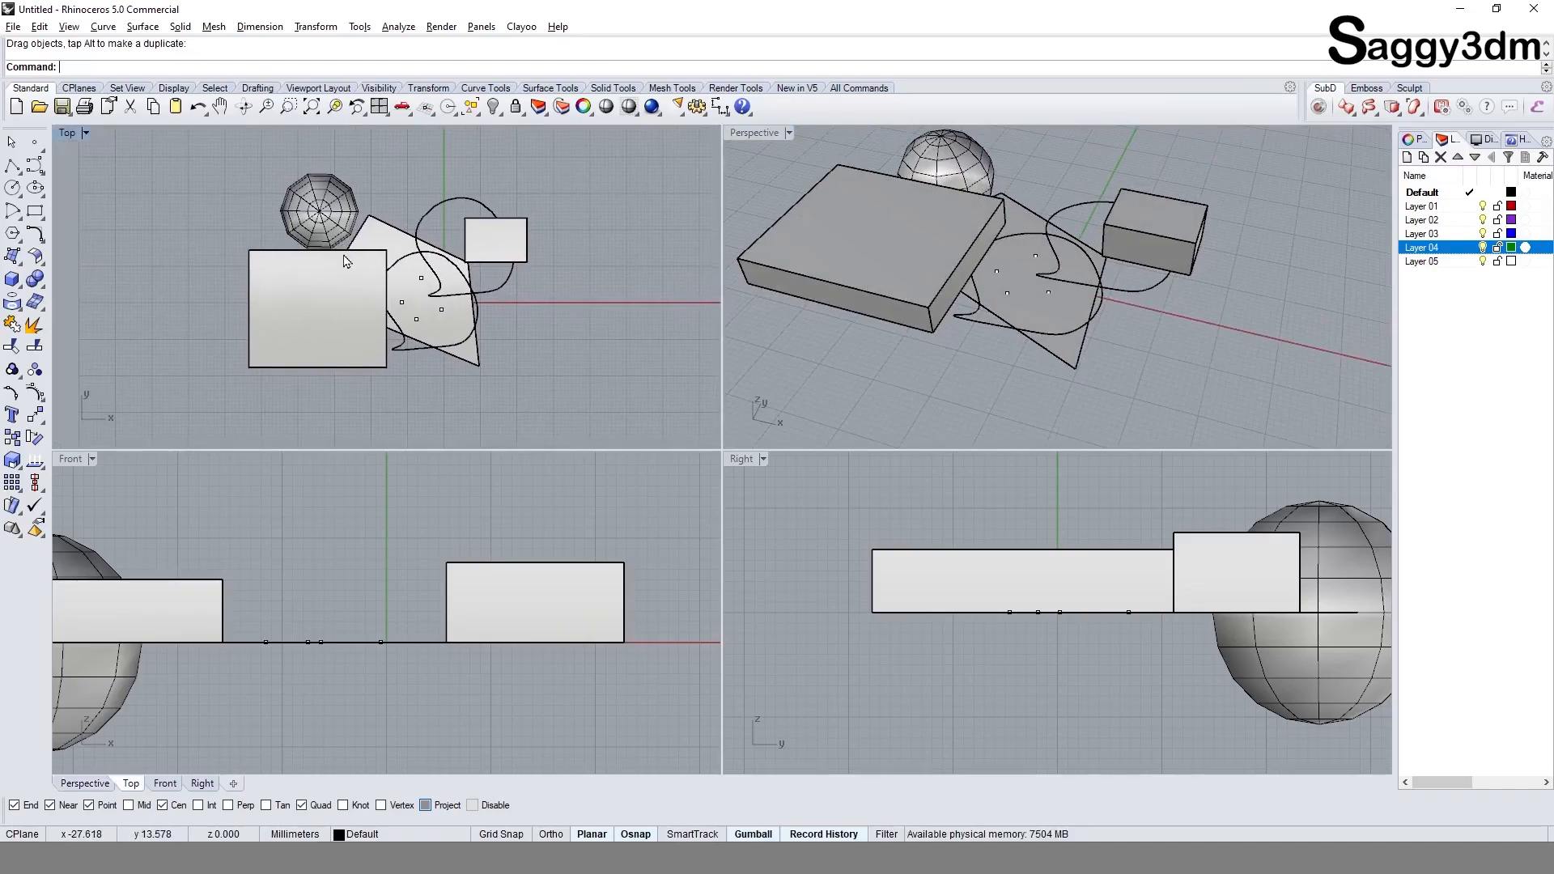
double_click(69, 136)
scroll(575, 348, down, 2)
right_drag(601, 385, 397, 318)
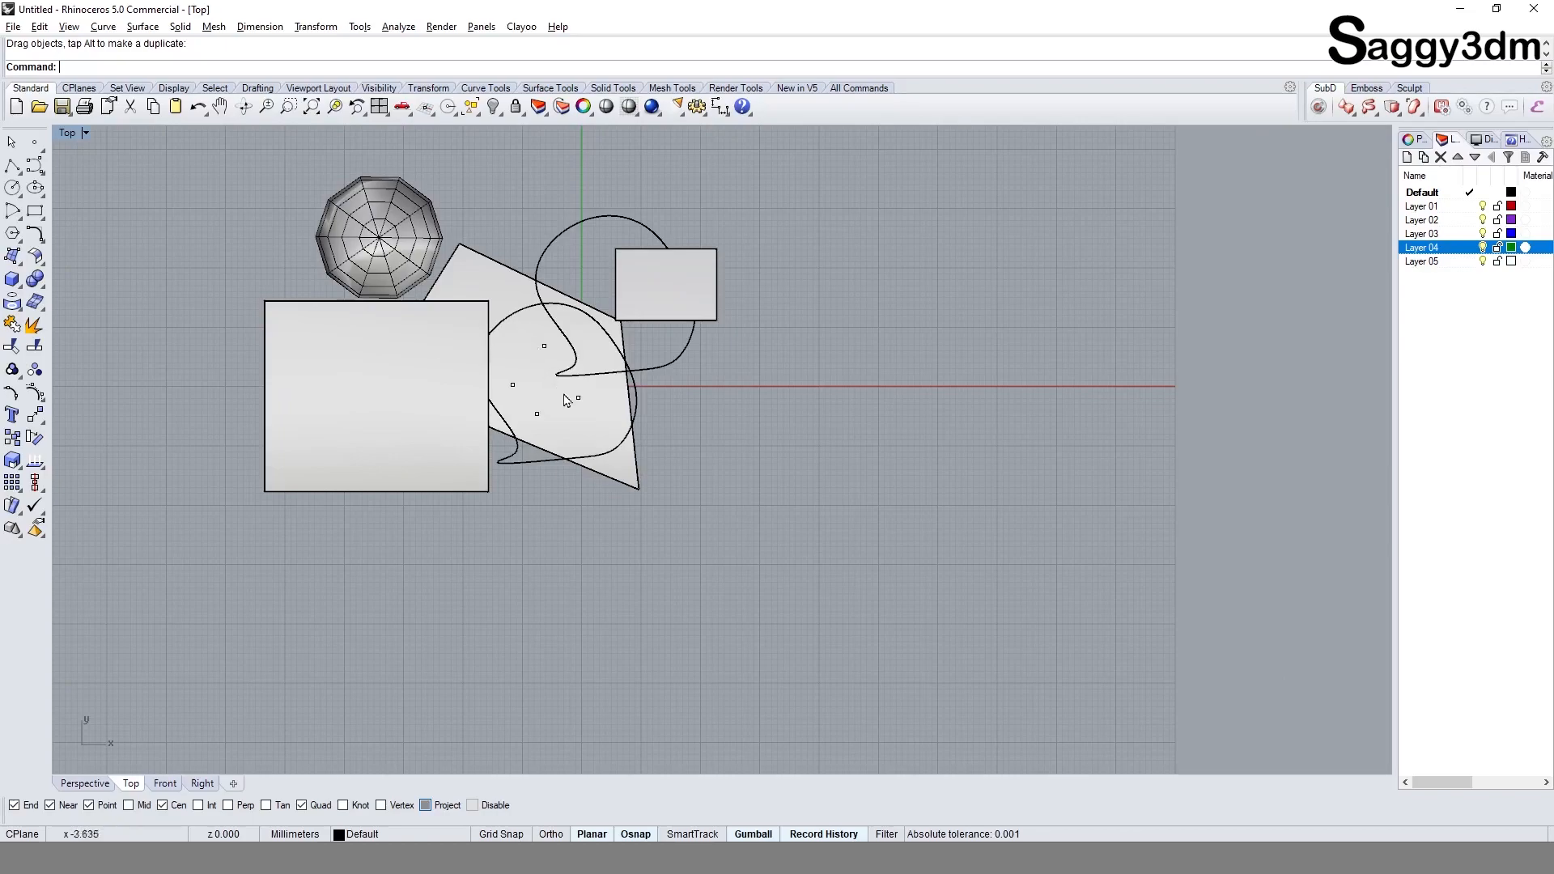
Step: Select individual points on the surface, then pick all four with a selection window and clear the selection
scroll(559, 393, up, 3)
click(508, 421)
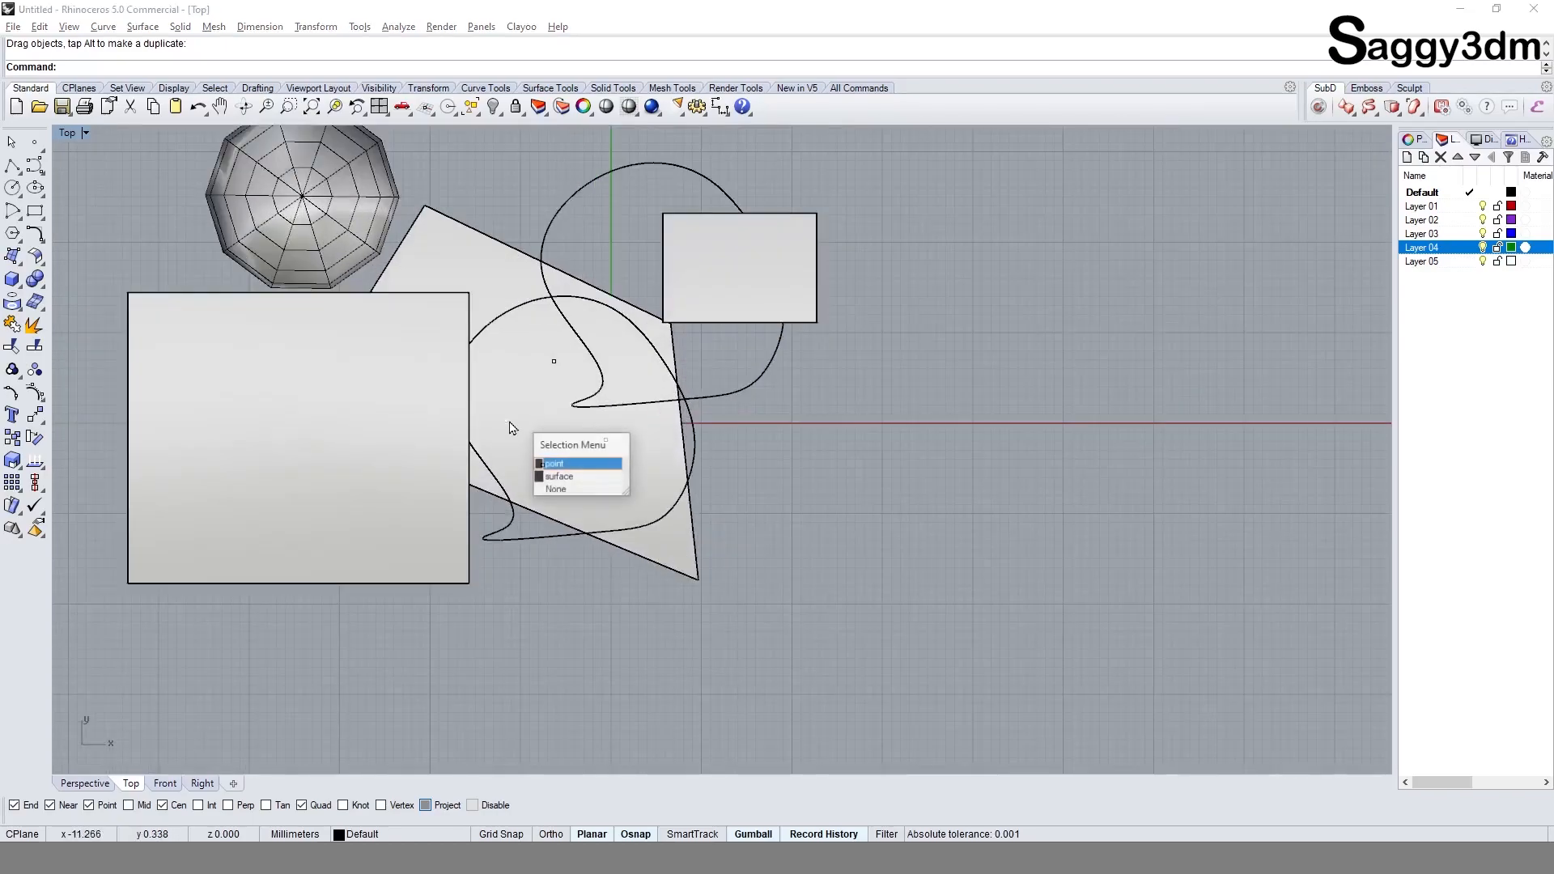
click(569, 465)
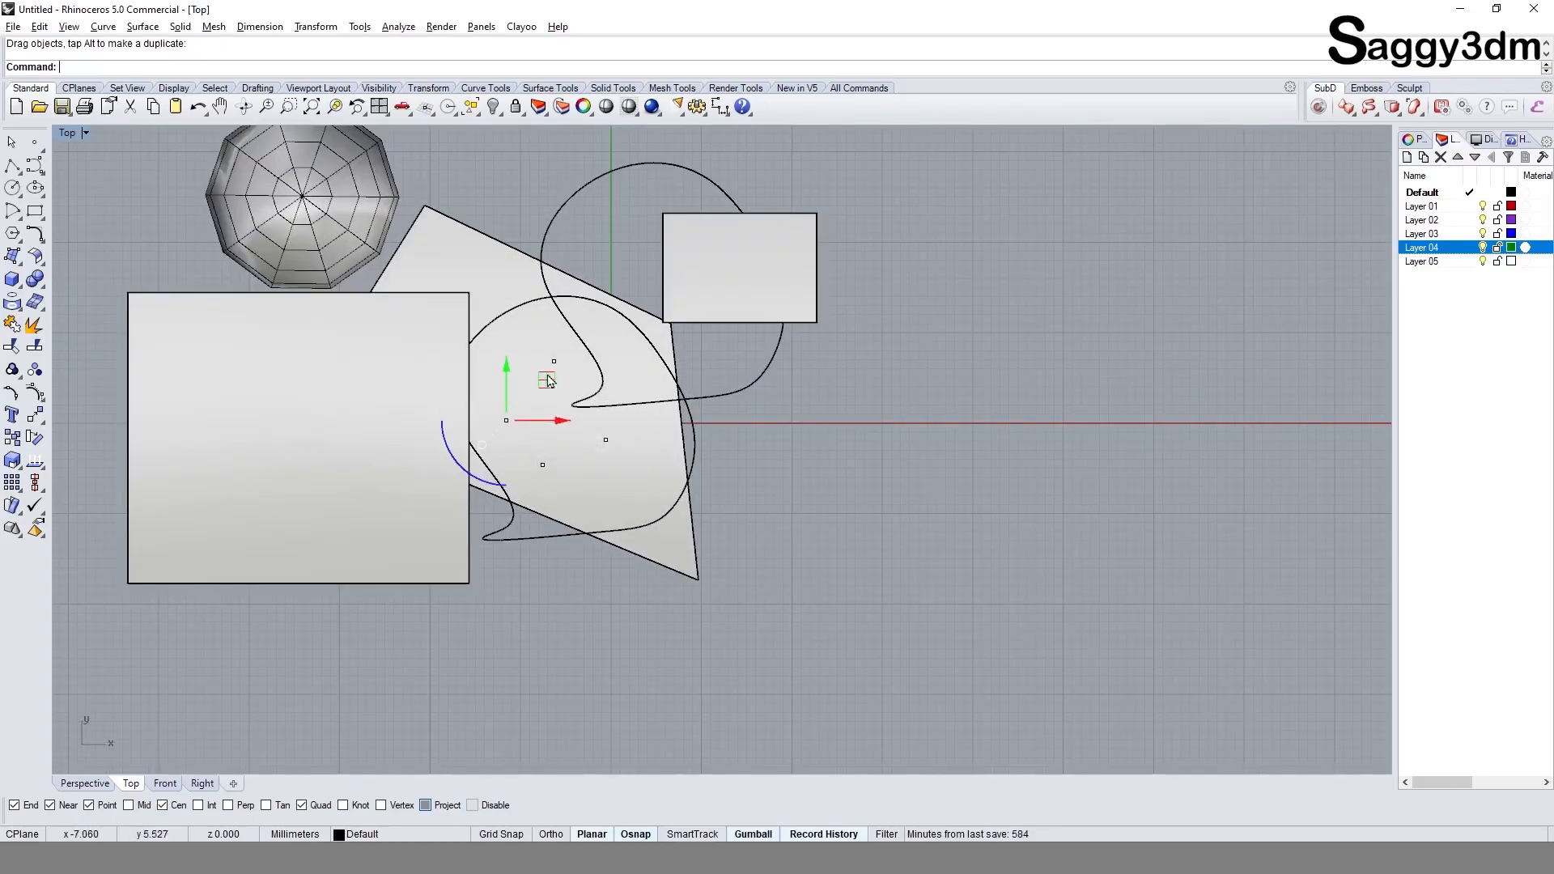
click(552, 362)
click(632, 406)
drag(468, 202, 630, 482)
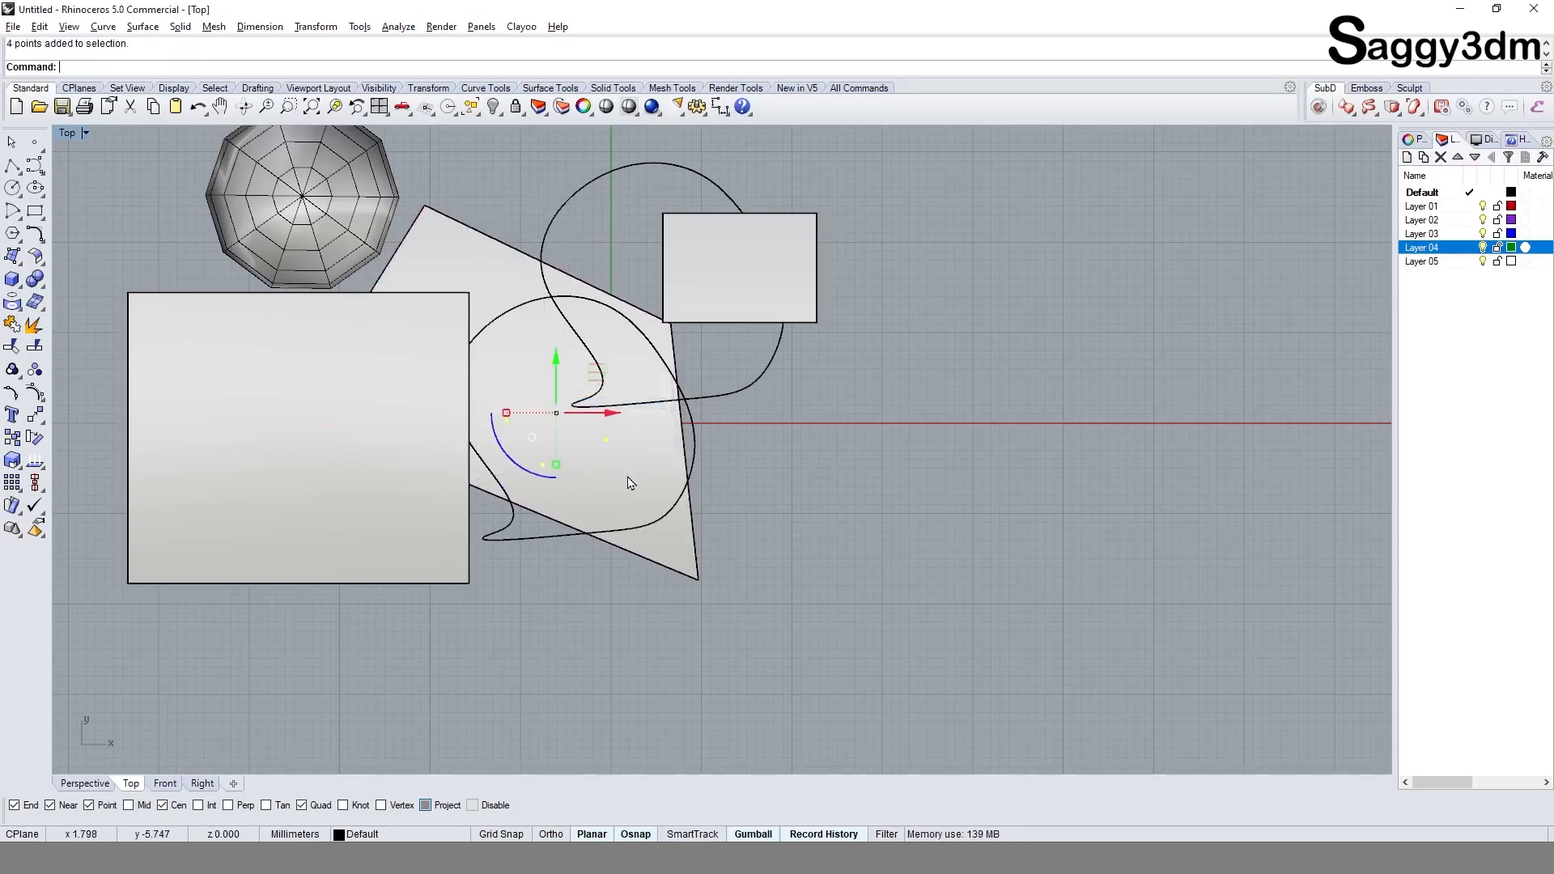
click(745, 512)
Step: Move the mesh sphere so that it overlaps the large box and the four-corner surface
scroll(744, 512, down, 3)
scroll(577, 298, up, 3)
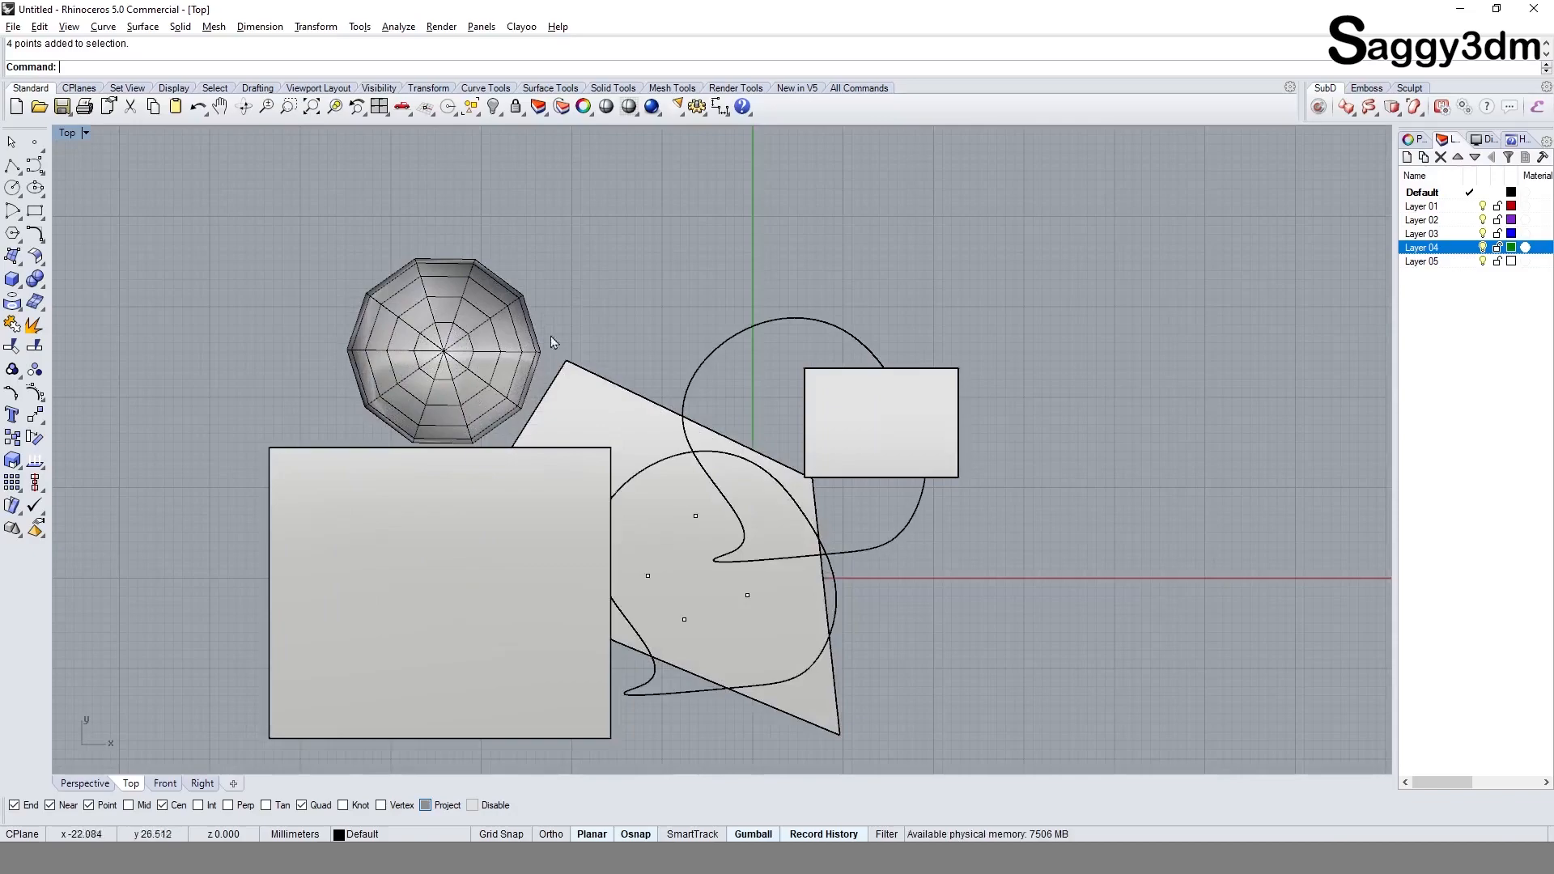
drag(493, 289, 677, 360)
Step: Test window and single selections on the overlapping objects without any filter
drag(509, 325, 778, 673)
drag(615, 286, 756, 625)
click(954, 636)
click(462, 526)
click(664, 380)
click(889, 594)
right_drag(773, 586, 701, 461)
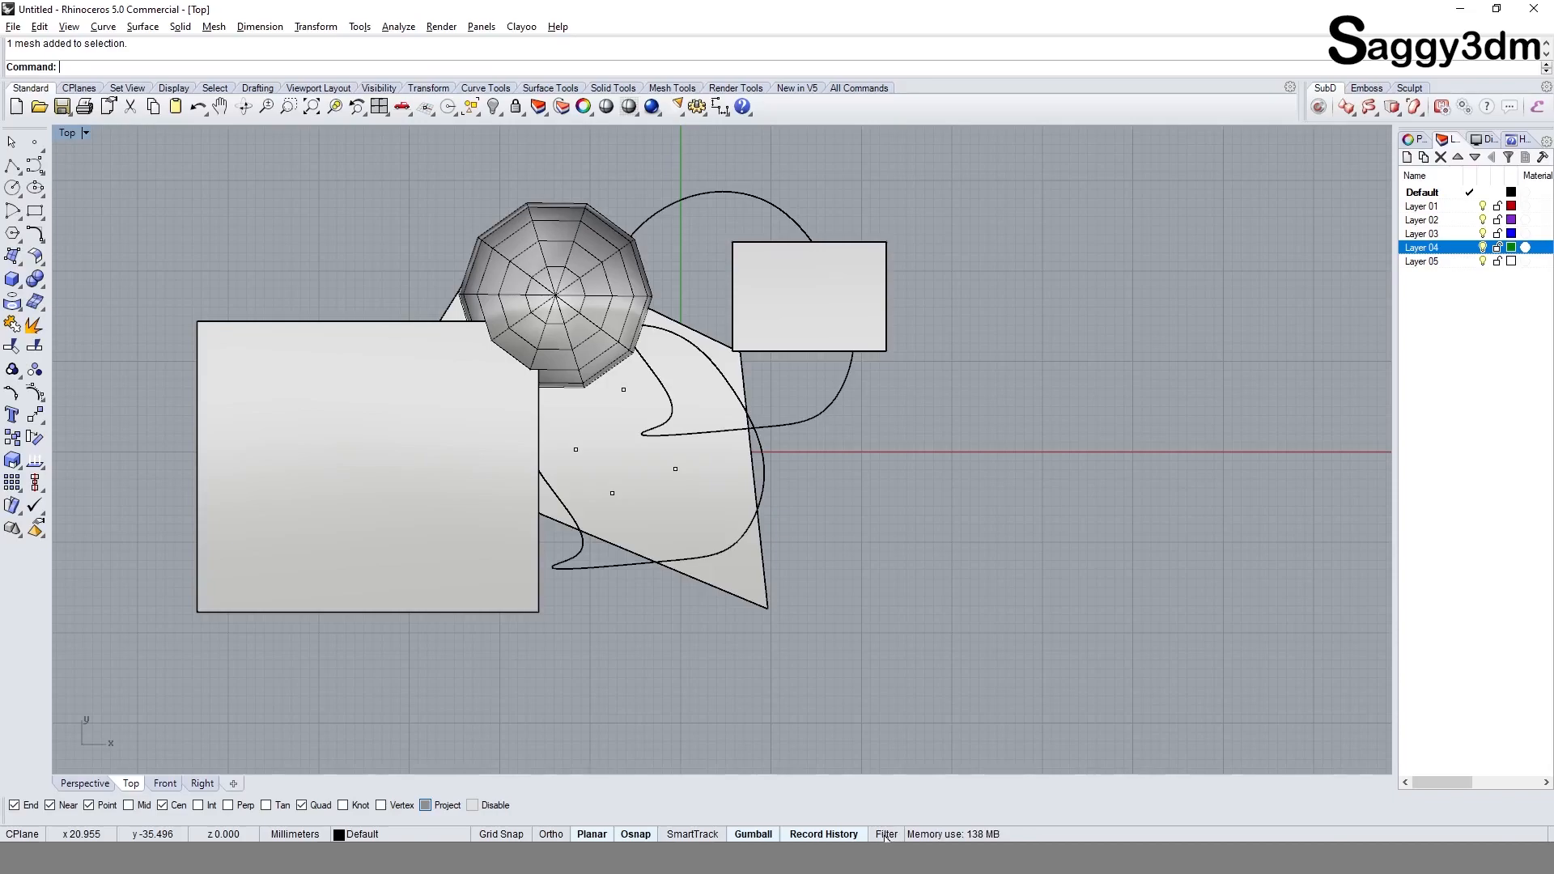
Step: Turn on the Selection Filter control and place it beside the model, clear of the objects
right_click(886, 837)
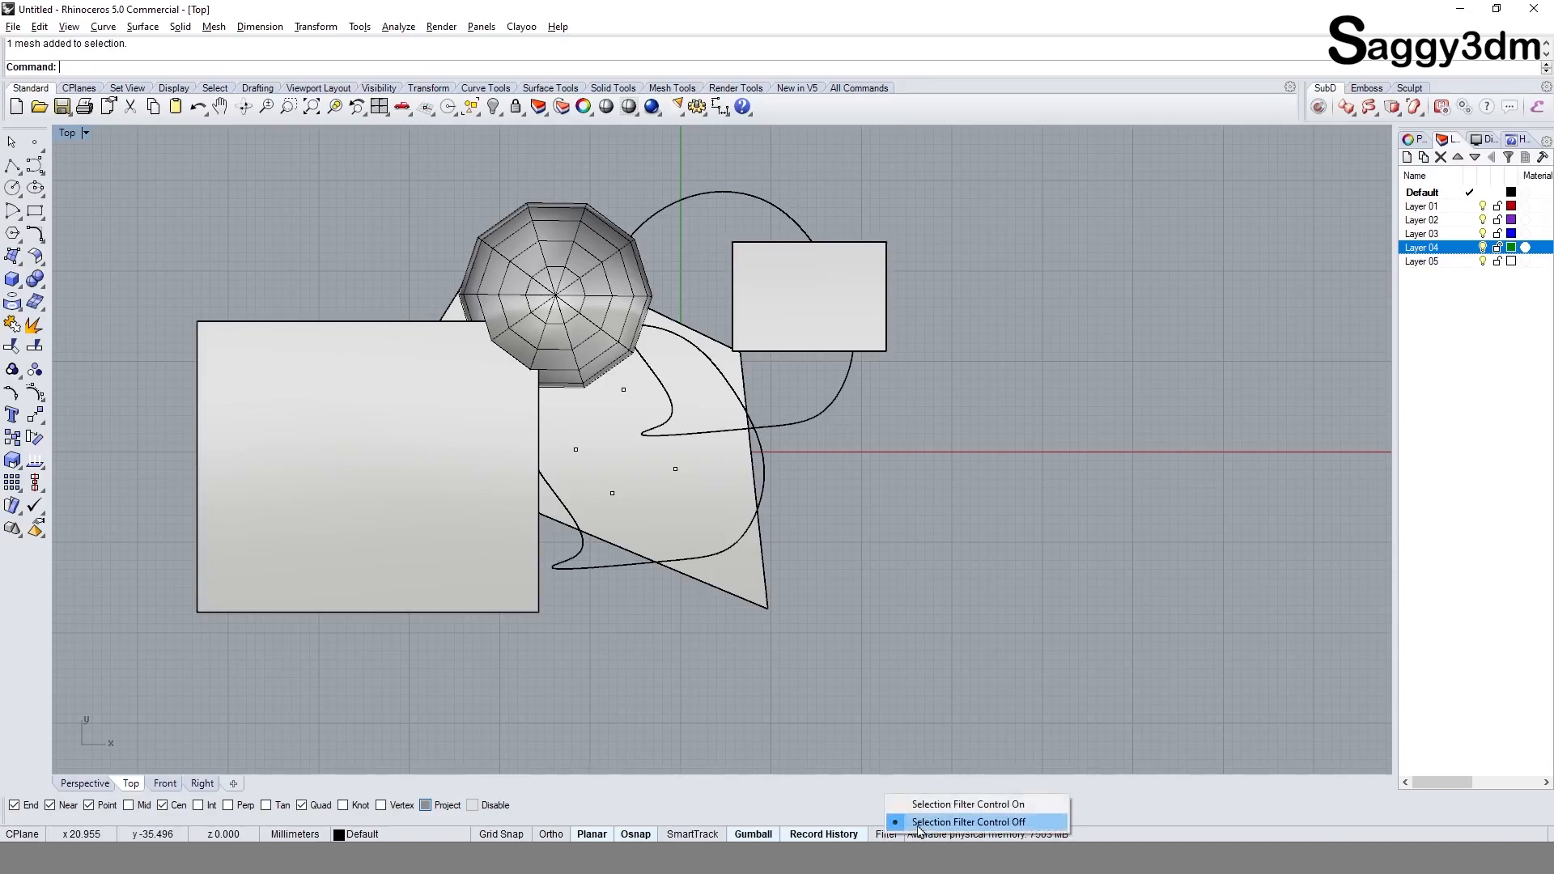
click(939, 807)
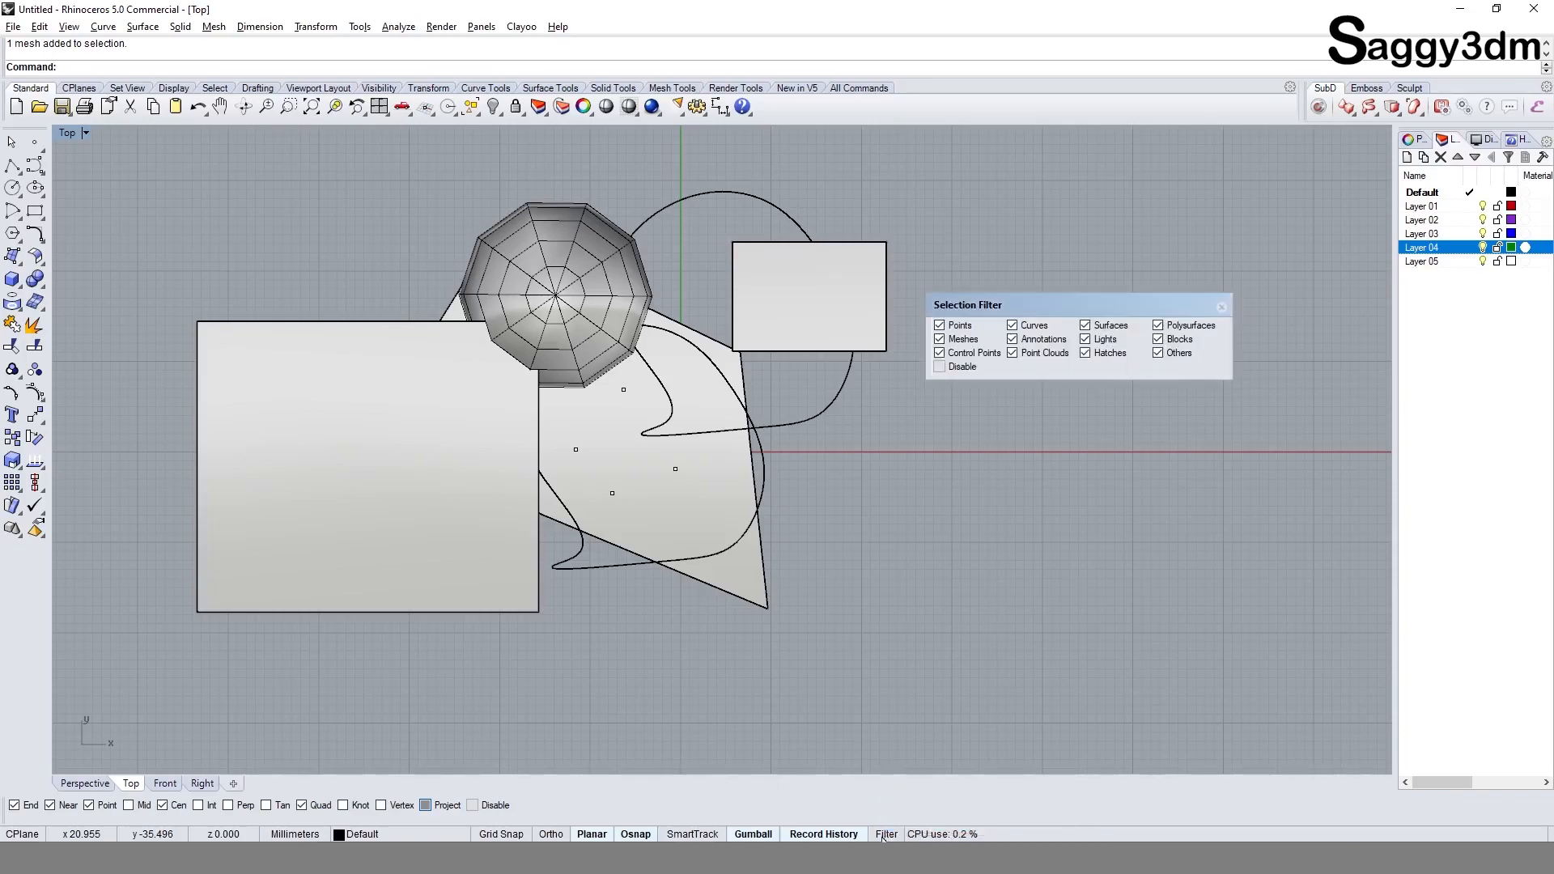
drag(1039, 297, 1187, 392)
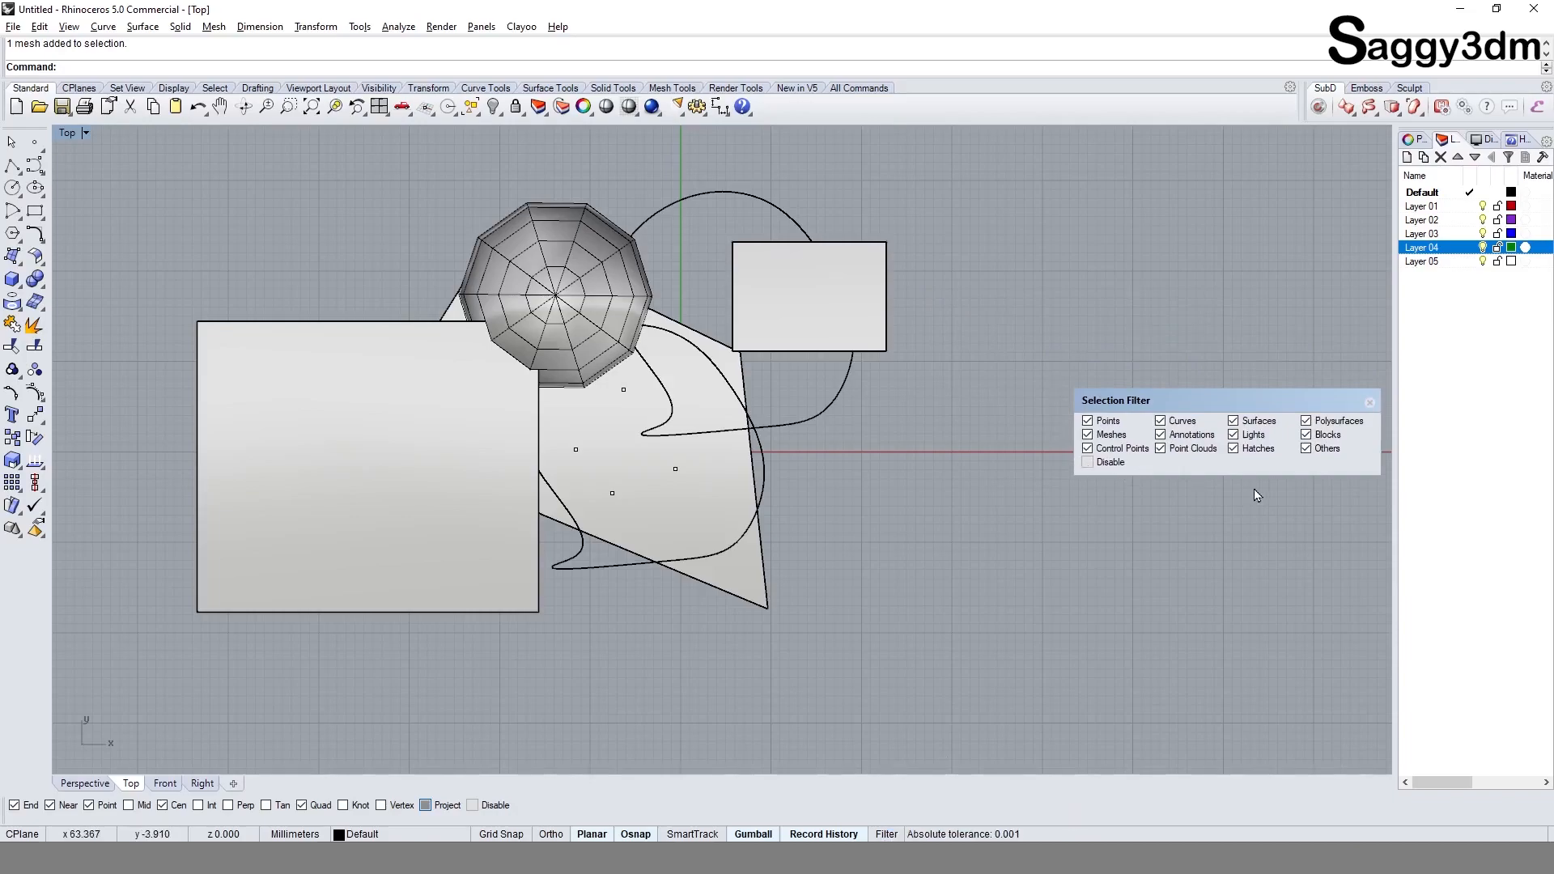
Step: Exclude every object type in the selection filter, from Points and Curves to Blocks and Others
click(1093, 422)
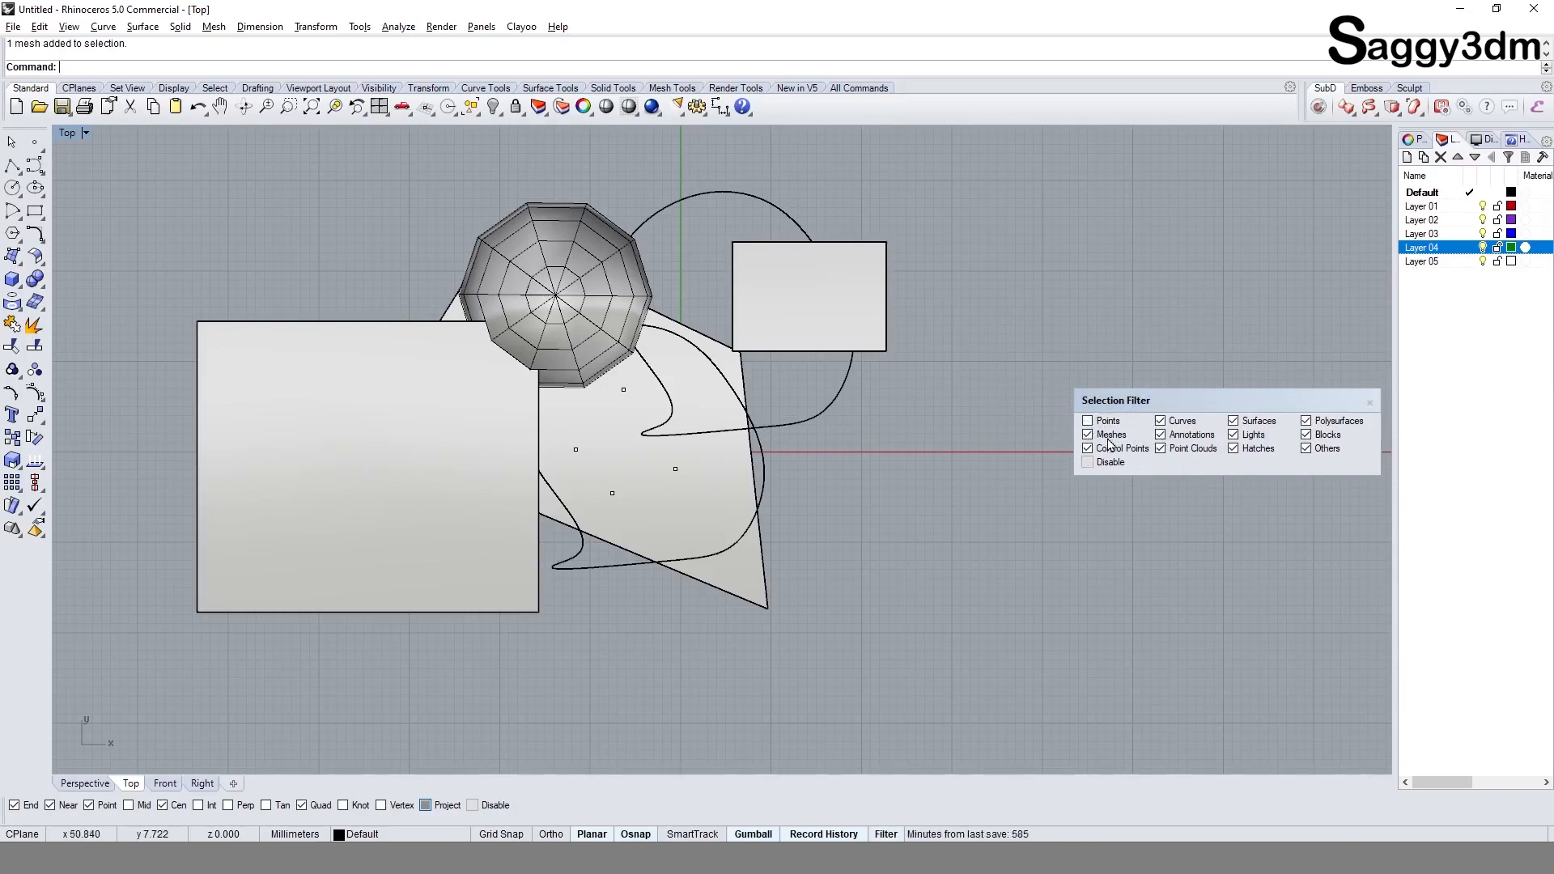
click(1183, 434)
click(1173, 421)
click(1238, 422)
click(1242, 435)
click(1254, 448)
click(1322, 449)
click(1326, 435)
click(1335, 421)
Step: Try to window-select all the objects while every type is excluded by the selection filter
scroll(943, 454, down, 3)
drag(399, 223, 1020, 694)
drag(437, 258, 1068, 503)
drag(422, 214, 980, 683)
scroll(803, 408, up, 4)
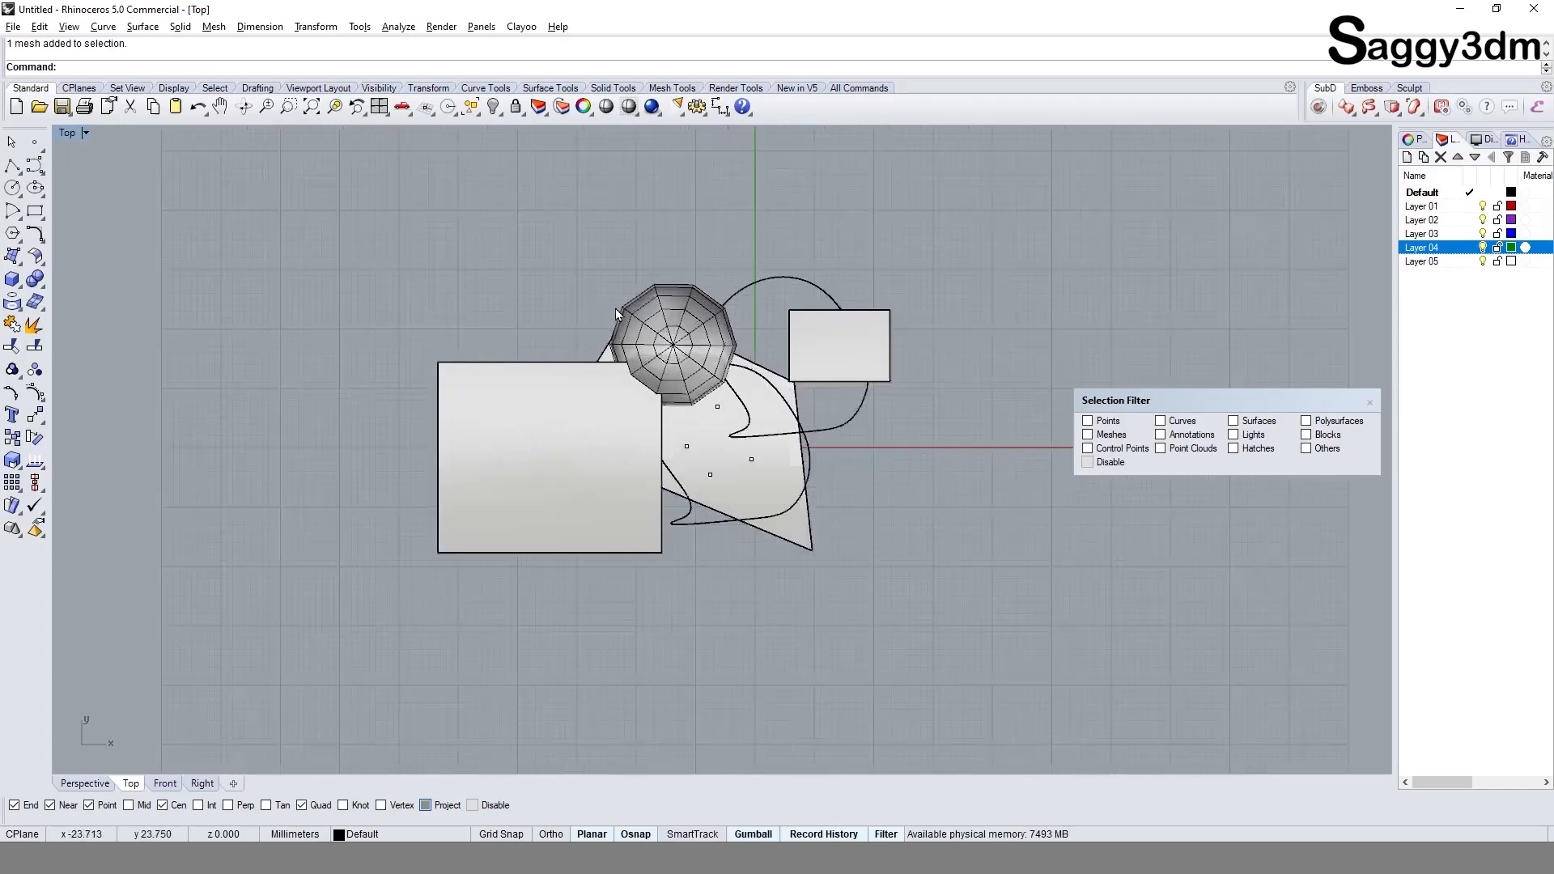
right_drag(823, 500, 786, 462)
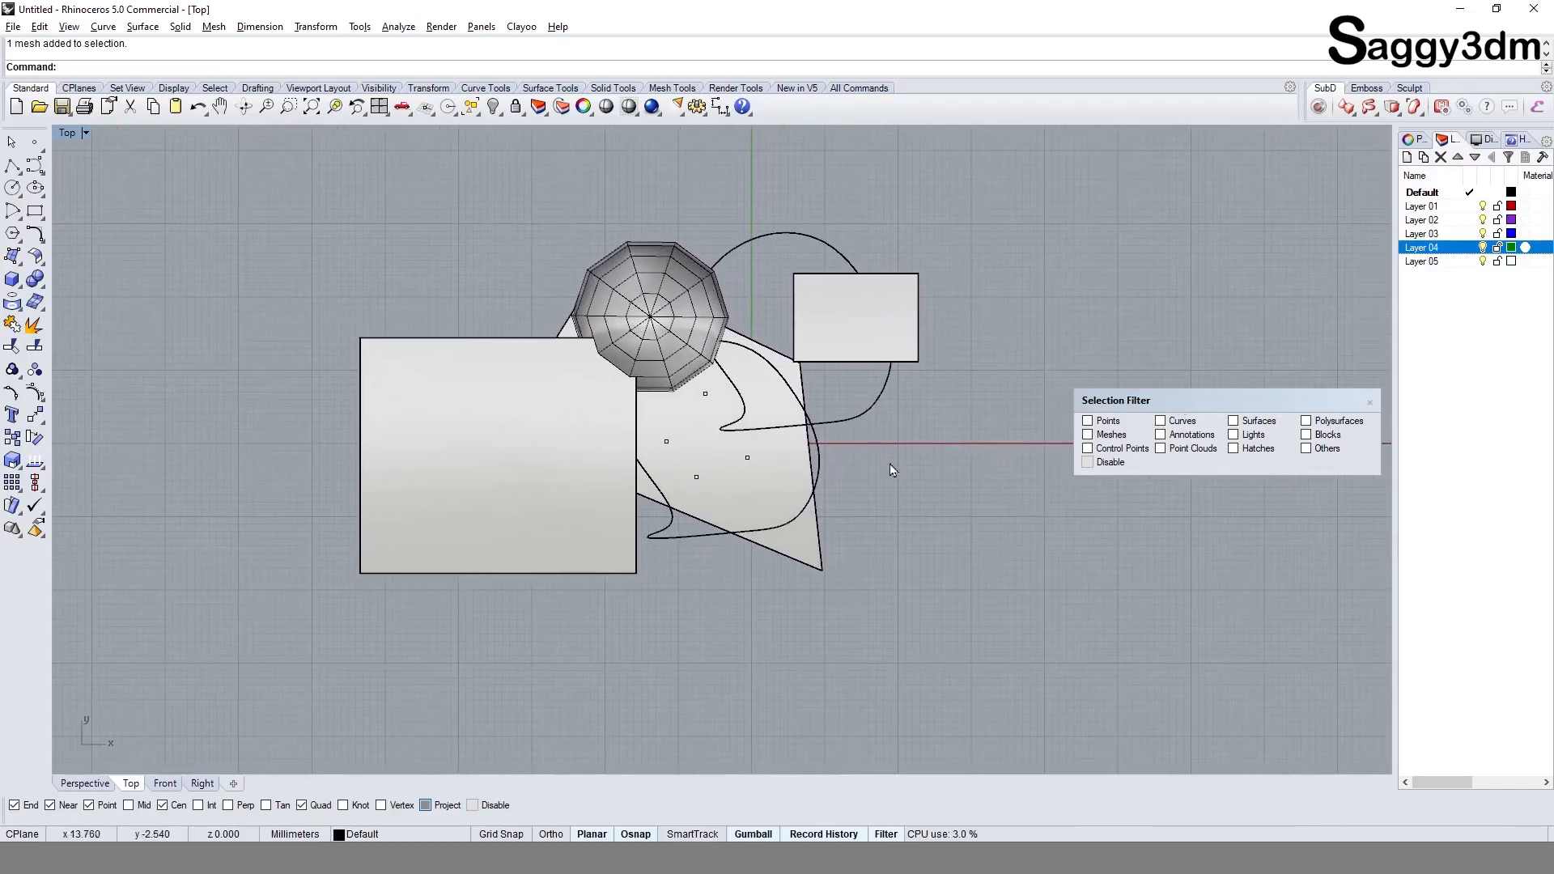
drag(317, 178, 1044, 735)
Step: Allow Points and then also Meshes in the selection filter, window-selecting the objects after each change
click(1107, 421)
drag(306, 180, 1012, 734)
click(1104, 421)
key(Escape)
drag(257, 186, 753, 684)
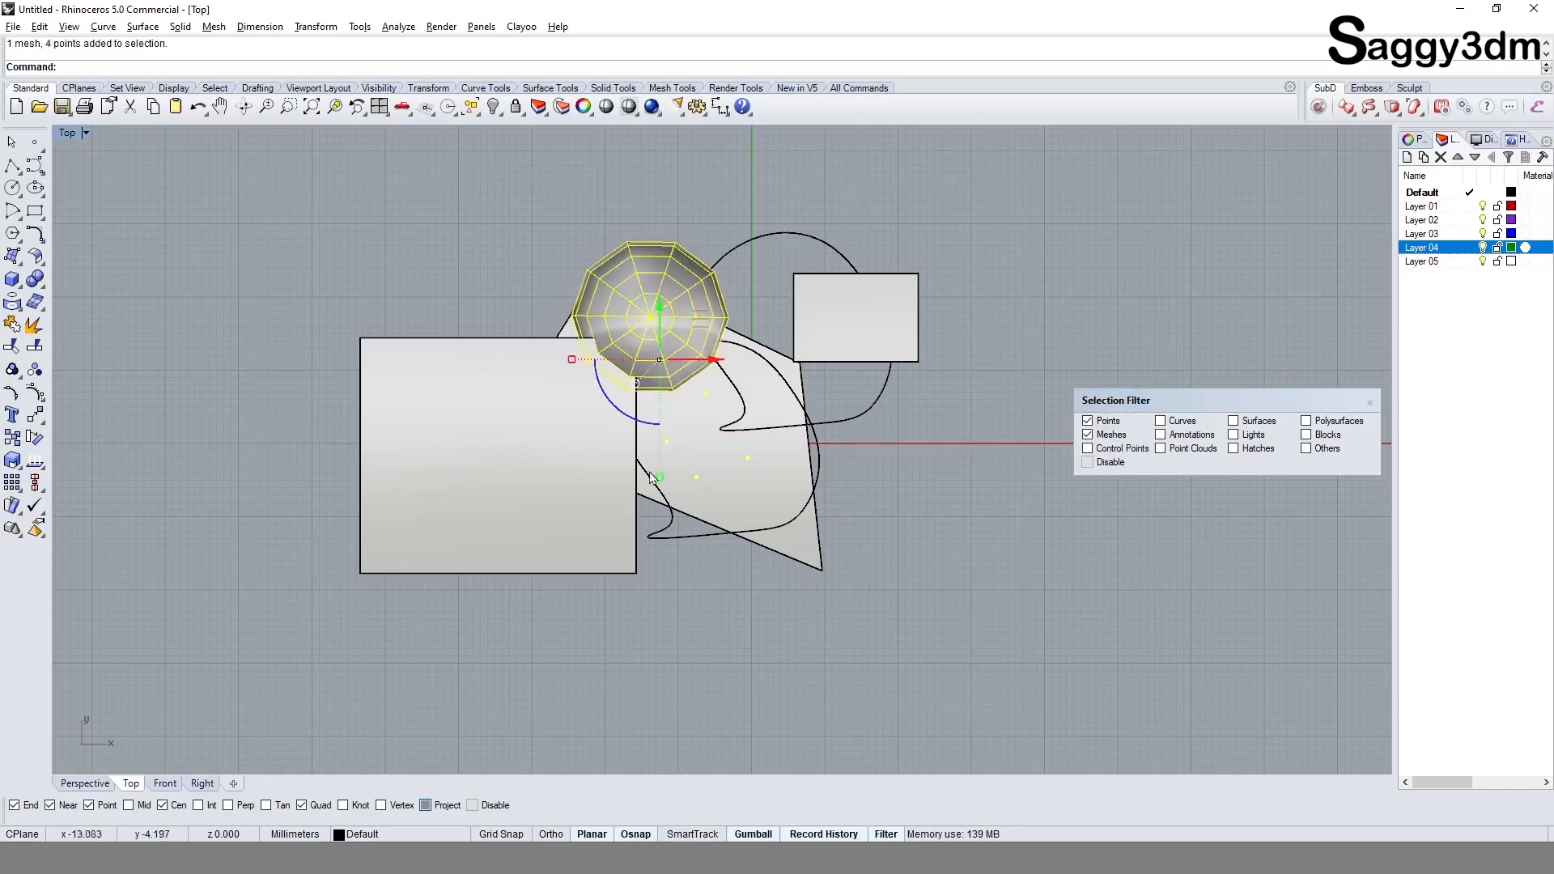
click(936, 512)
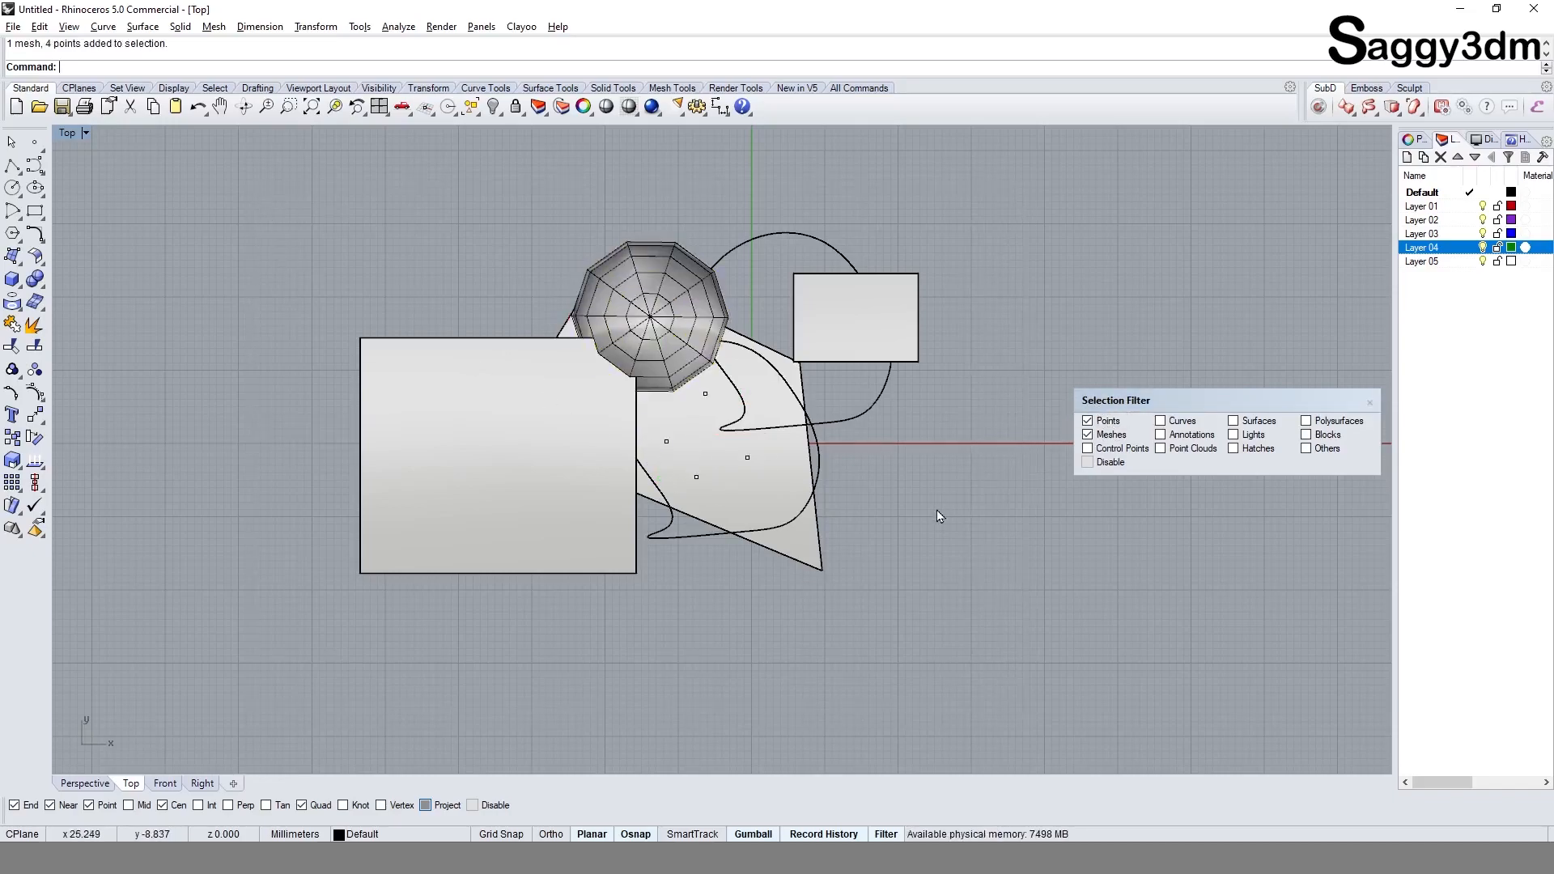
Step: Switch the selection filter from Points and Meshes to Lights and Annotations
click(1103, 421)
click(1105, 434)
click(1262, 435)
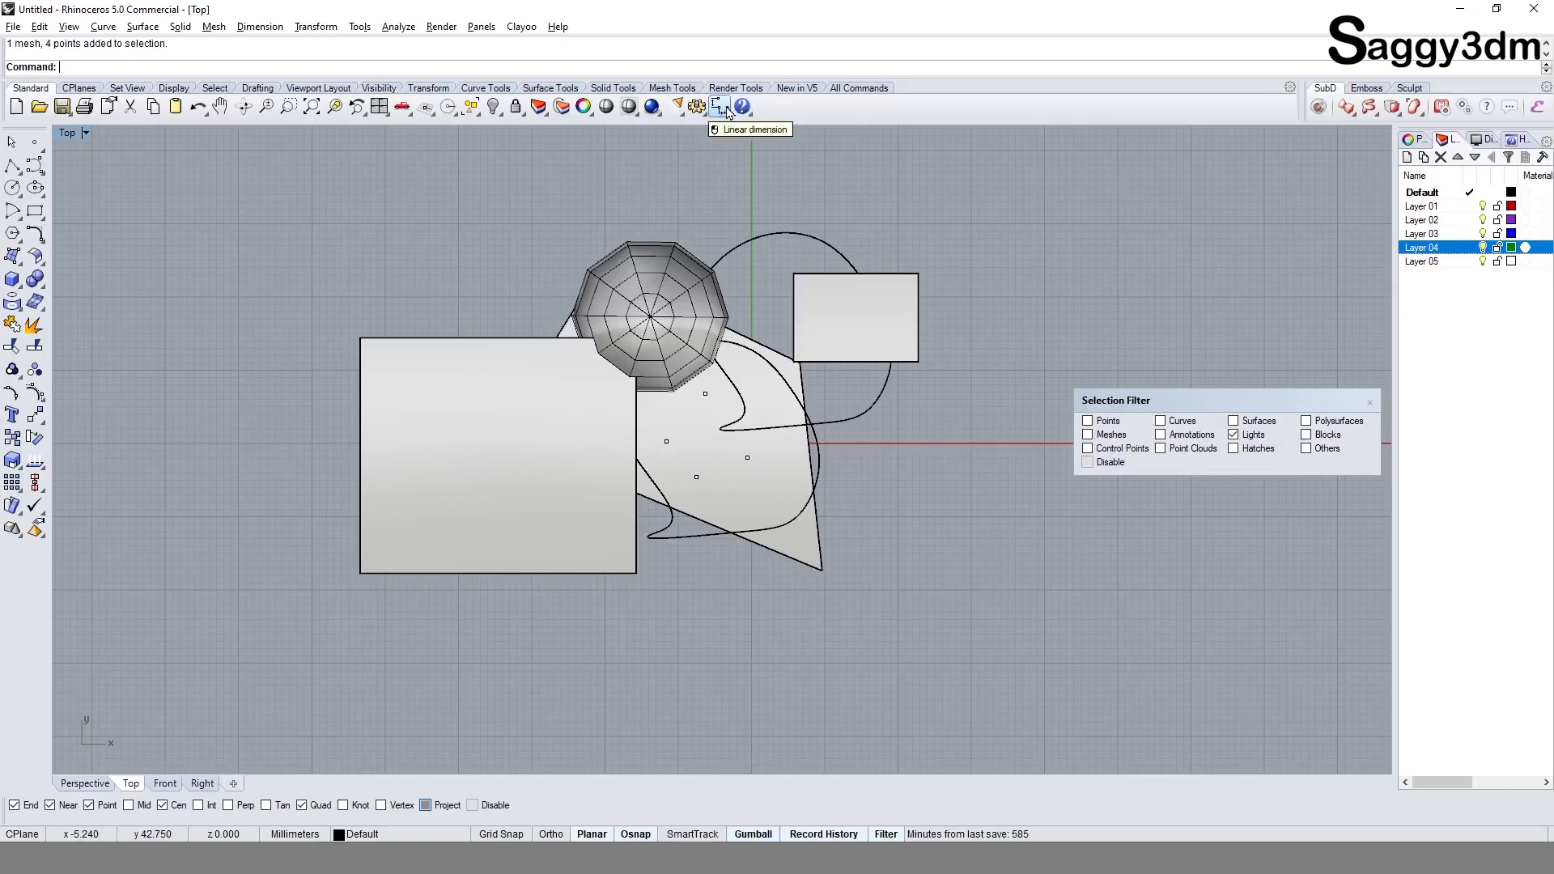
click(1190, 438)
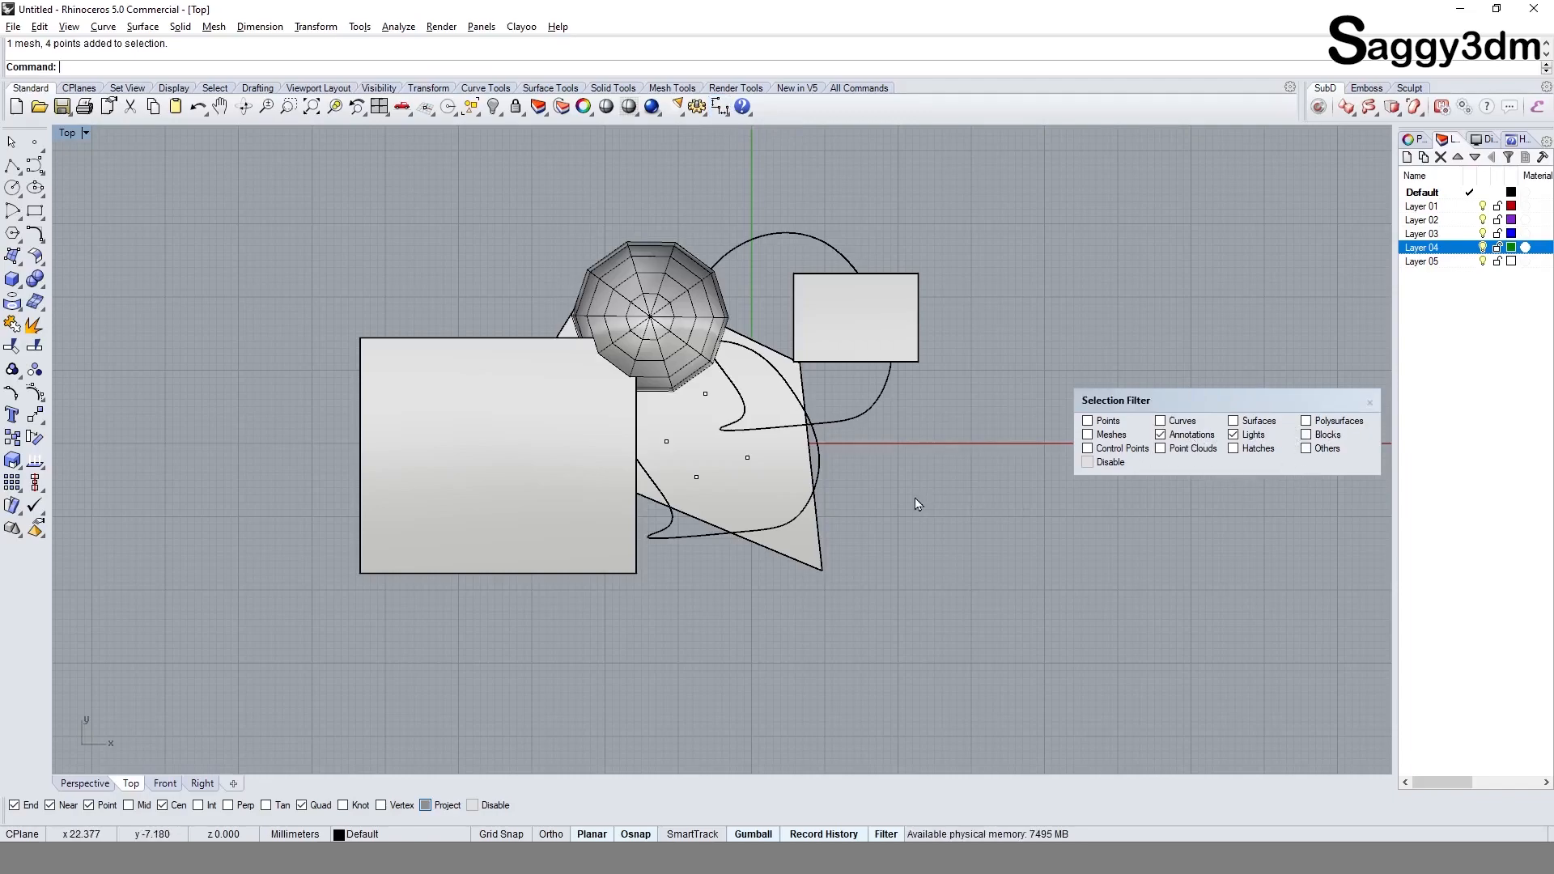
Step: Add a horizontal linear dimension across the lower edge of the large box, placed below it
click(720, 106)
click(636, 573)
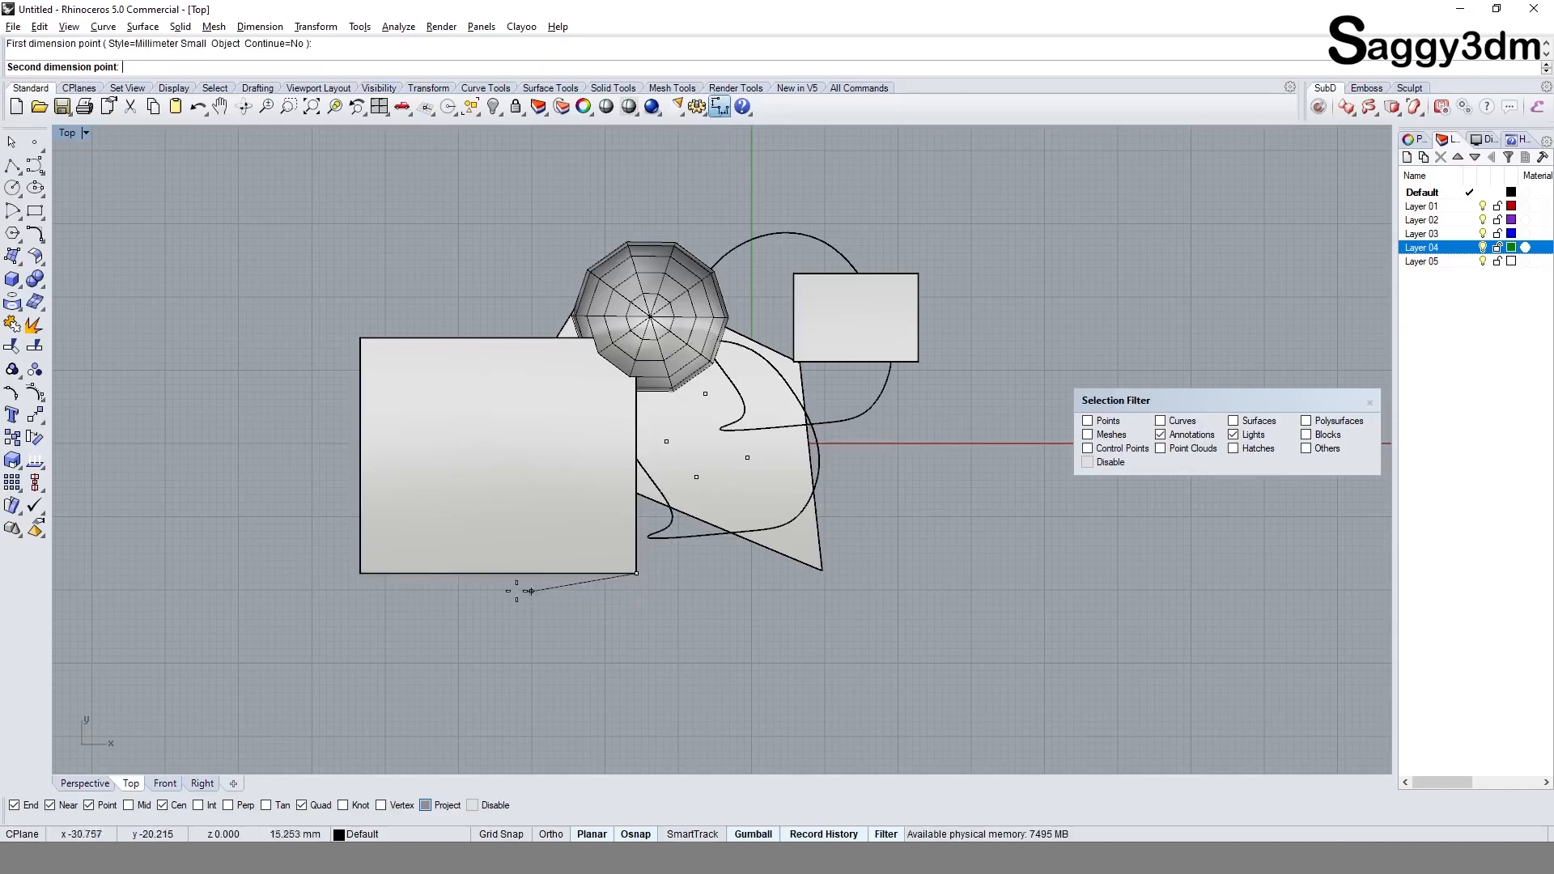
click(360, 573)
click(362, 637)
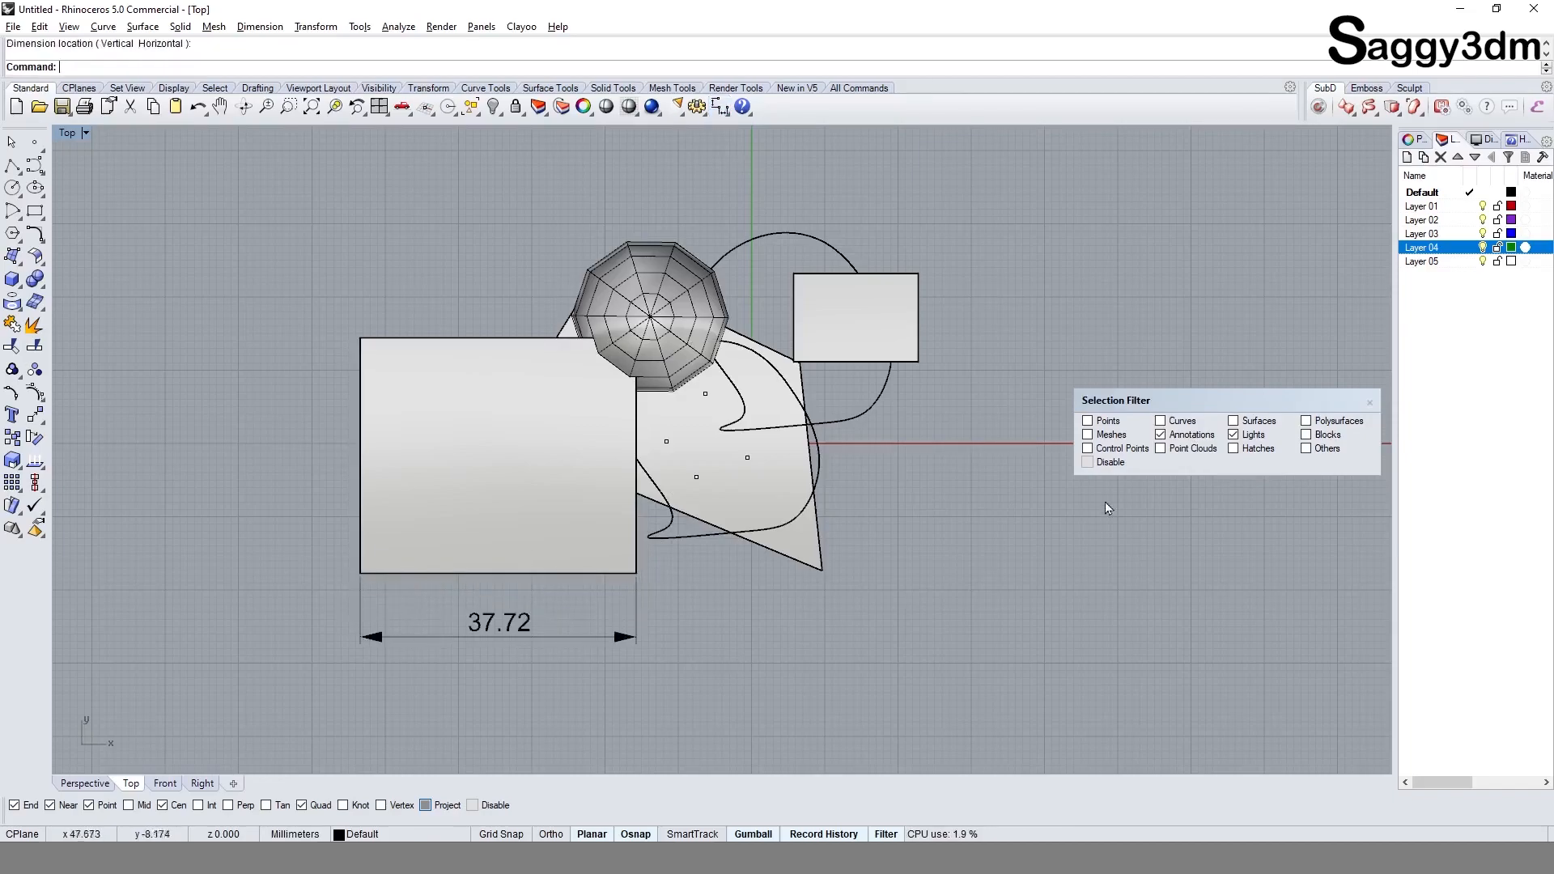
Step: Exclude Lights from the selection filter and window-select everything to pick only the linear dimension
click(1249, 438)
scroll(834, 491, down, 4)
drag(380, 248, 1000, 670)
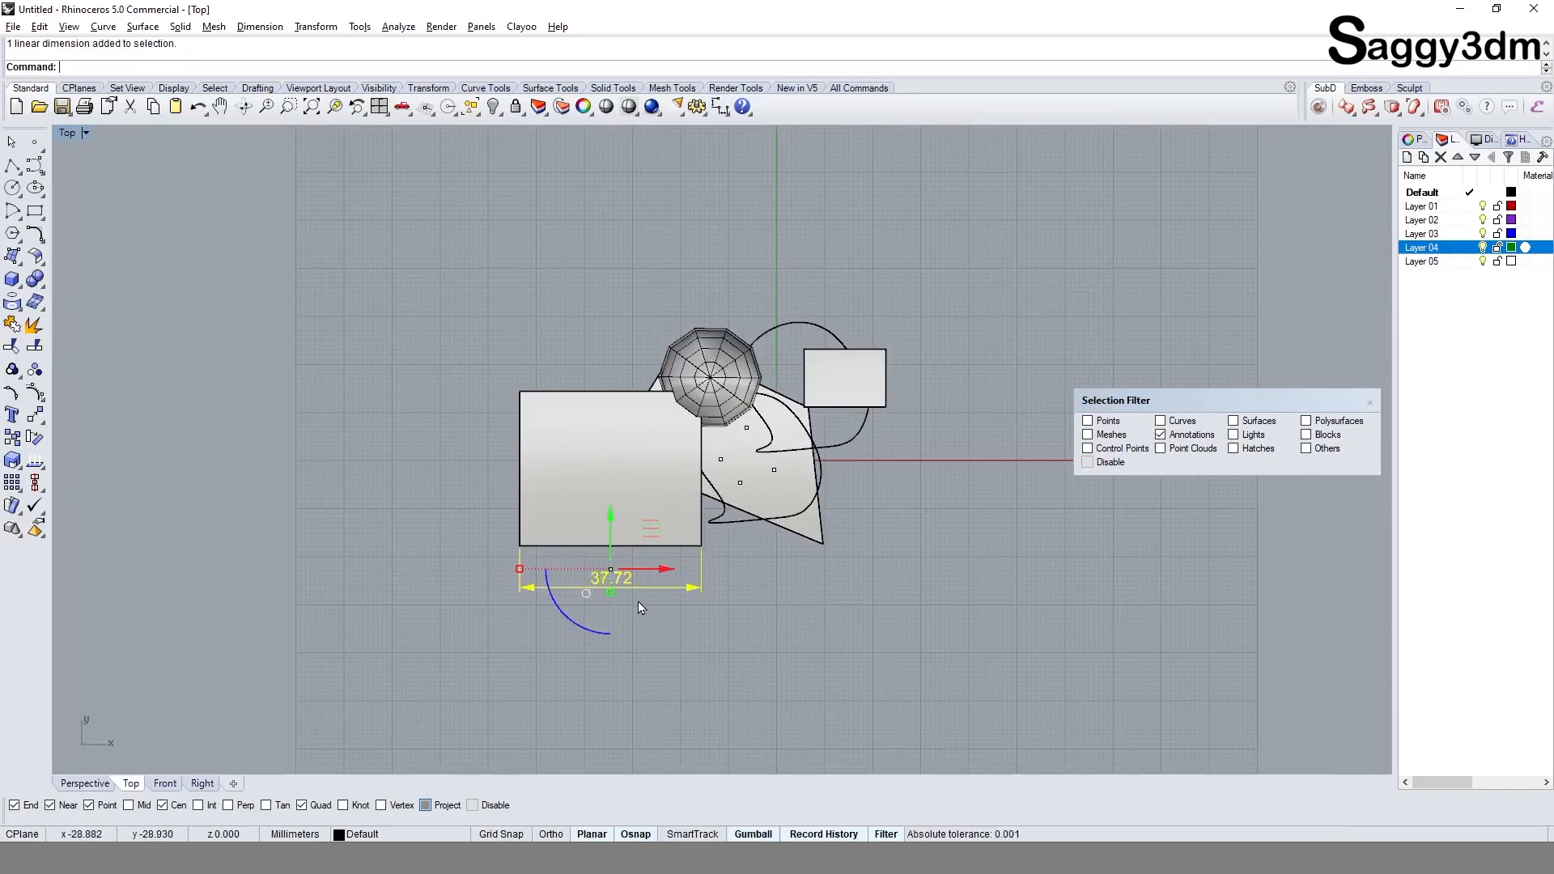
Step: Switch the selection filter from Annotations to Blocks and window-select everything to pick only the block
click(1178, 441)
scroll(712, 592, up, 2)
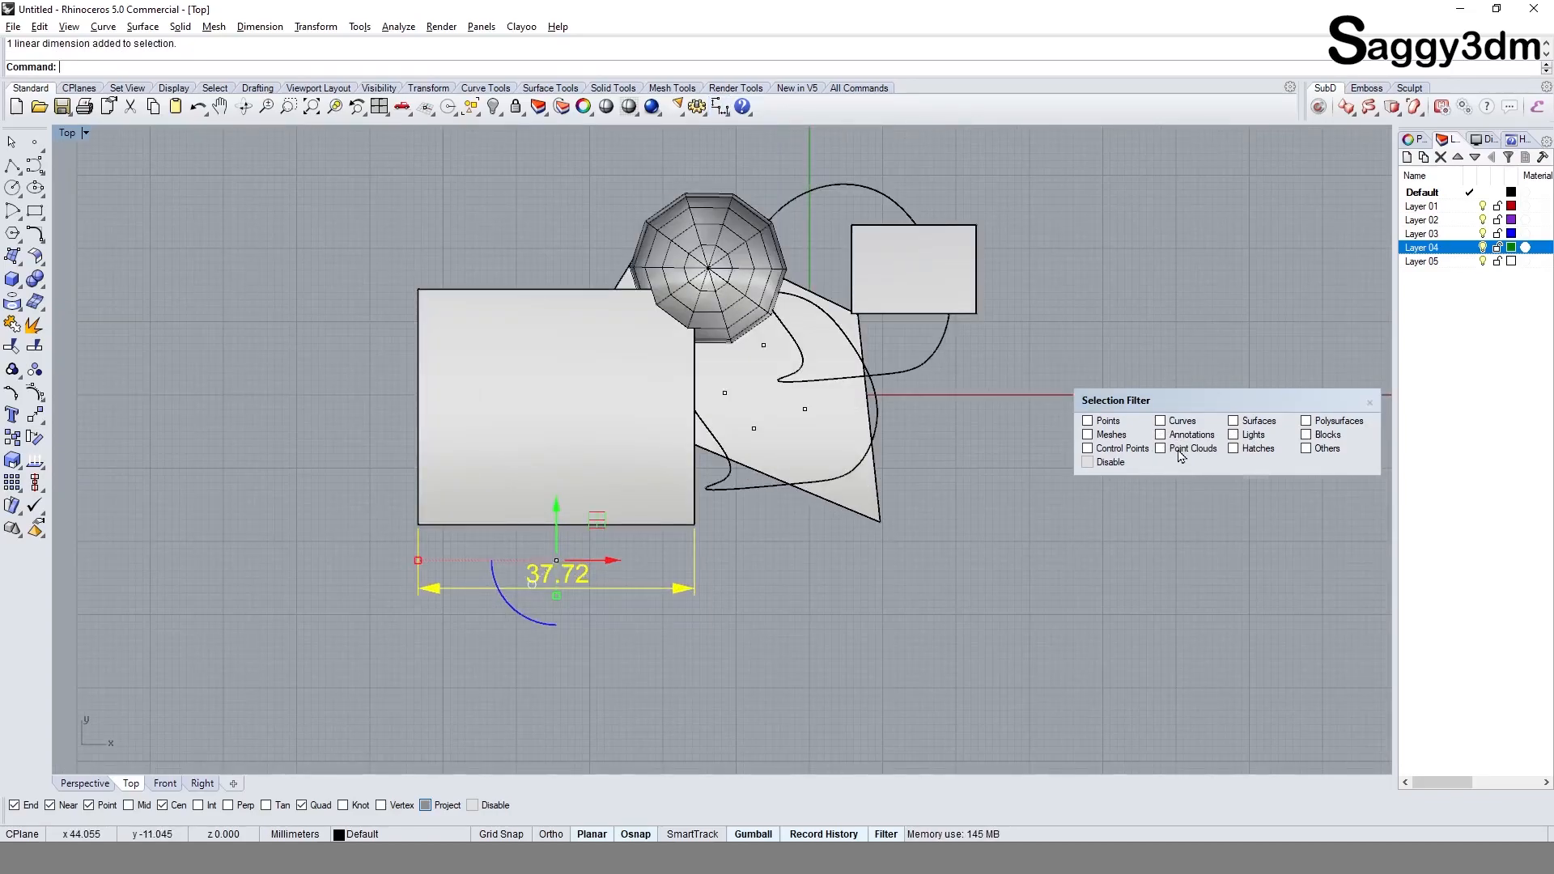
click(1321, 437)
click(911, 560)
scroll(900, 573, down, 4)
drag(378, 214, 1028, 675)
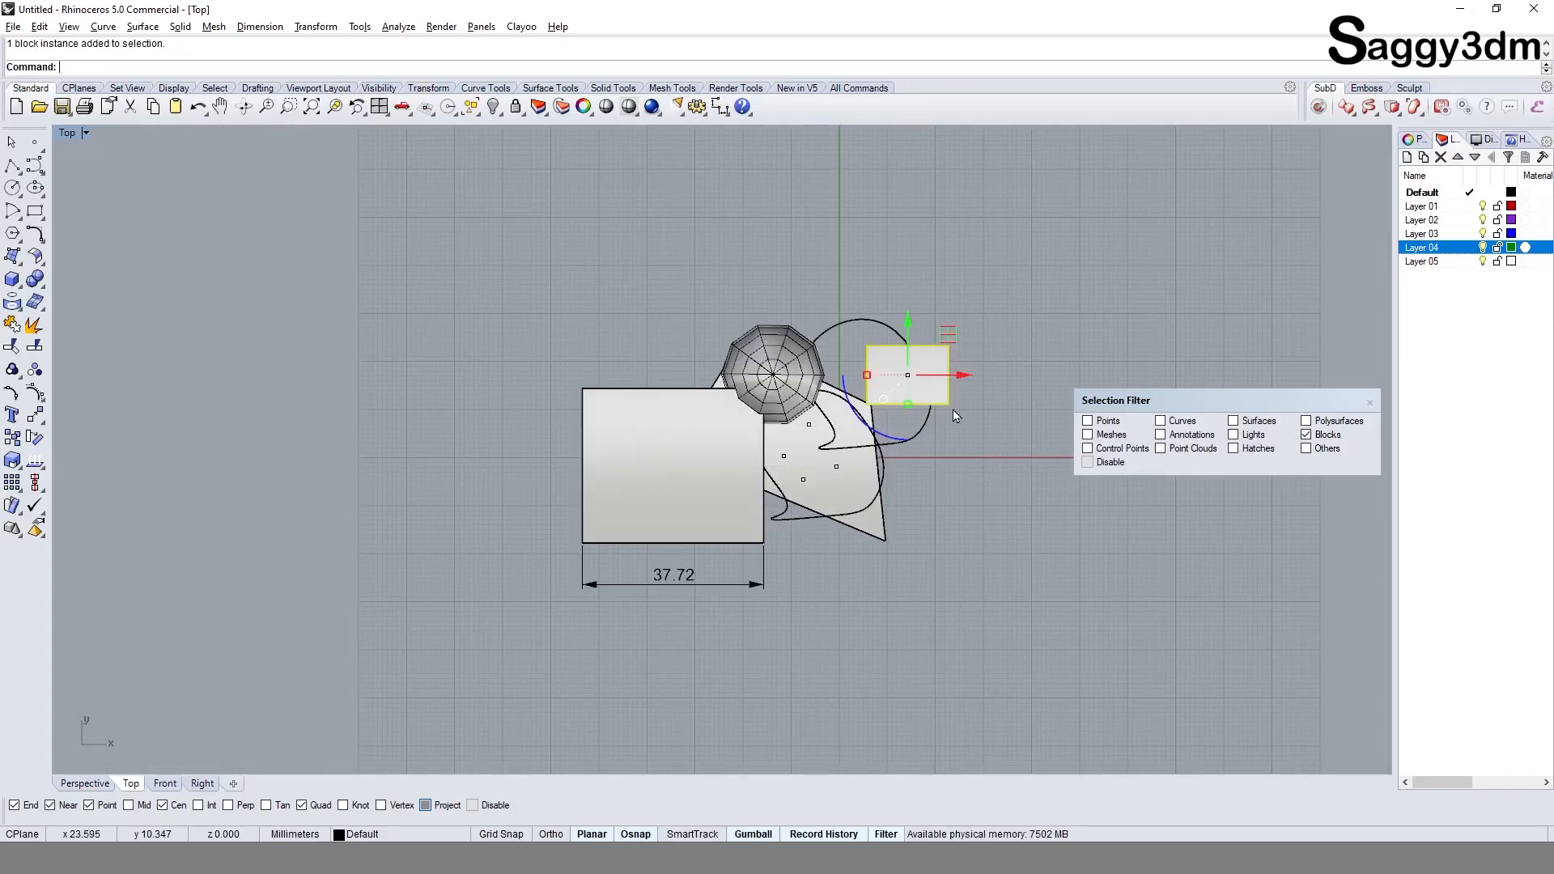
Step: Switch the selection filter from Blocks to Control Points, show the upper curve's control points, and window-select everything to pick only those points
click(971, 484)
click(1320, 436)
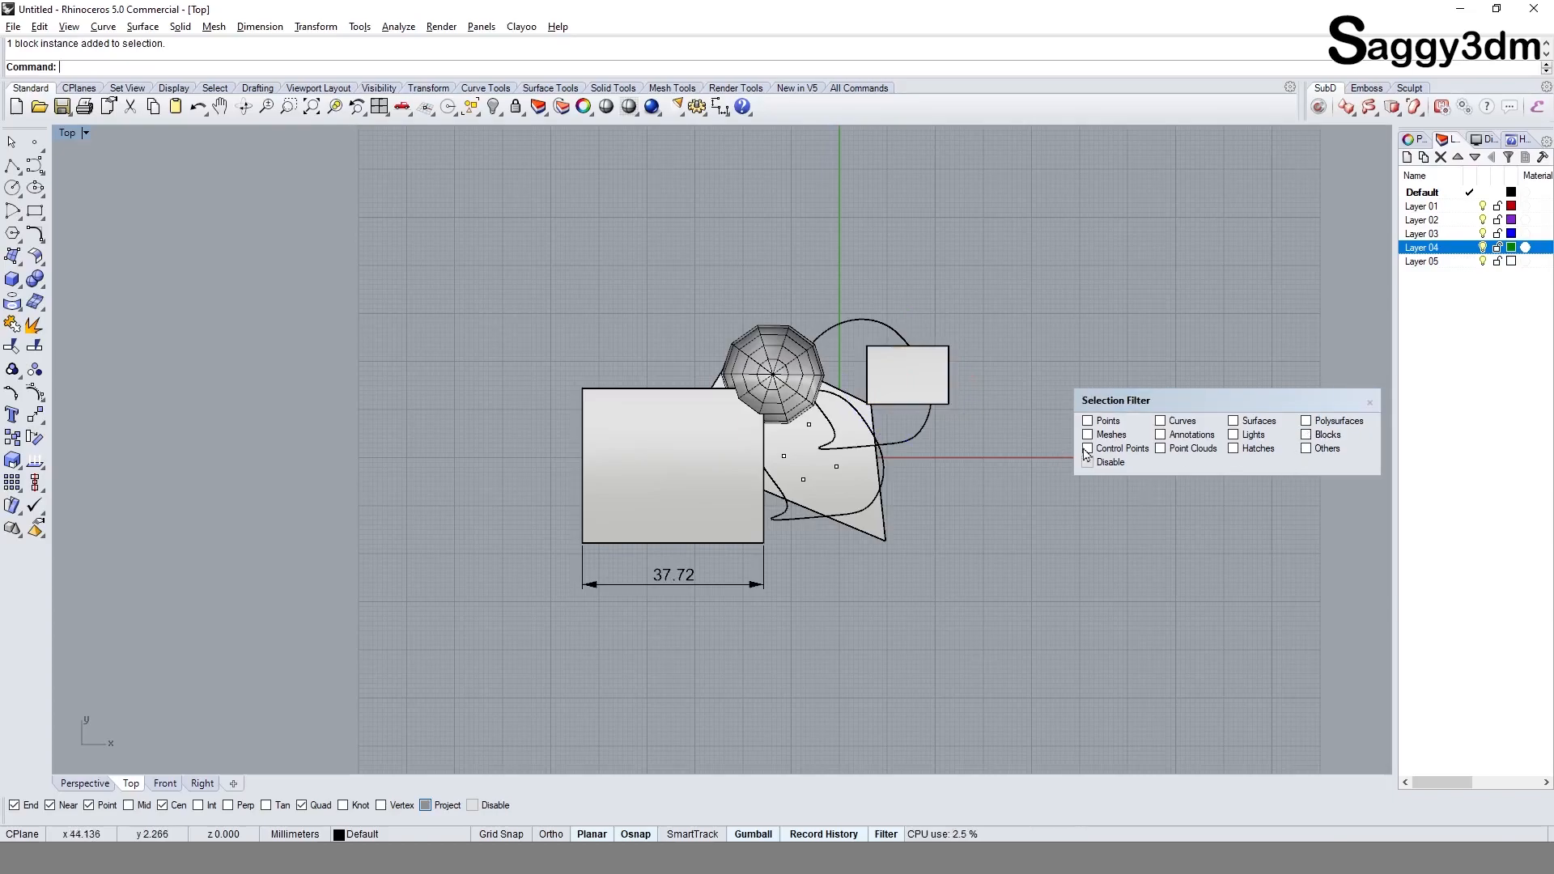
click(1136, 451)
click(1174, 423)
click(915, 434)
key(F10)
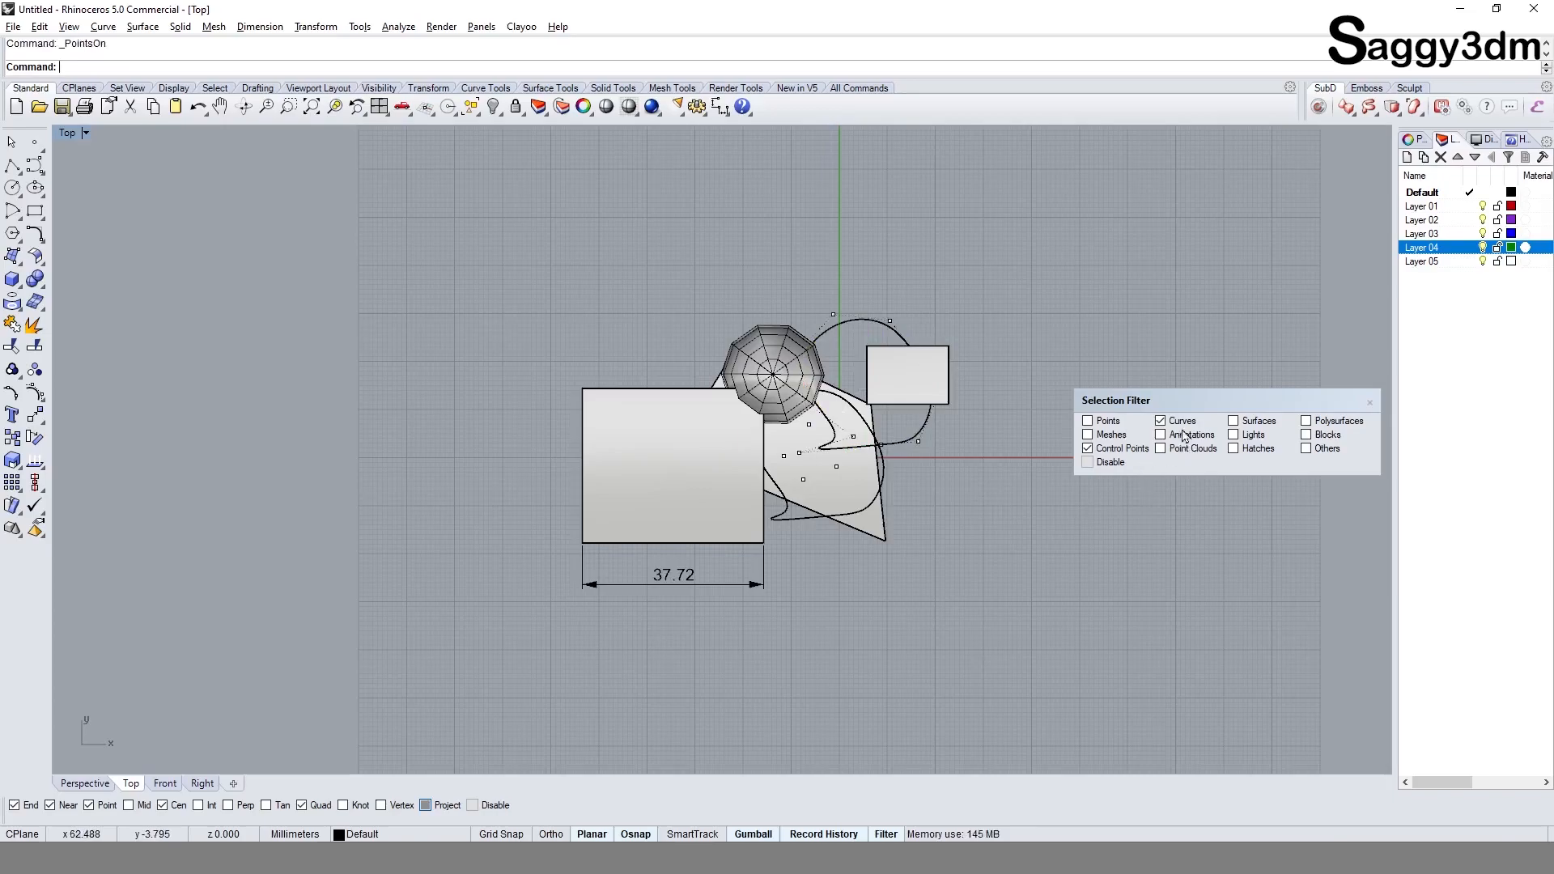
drag(406, 259, 1103, 694)
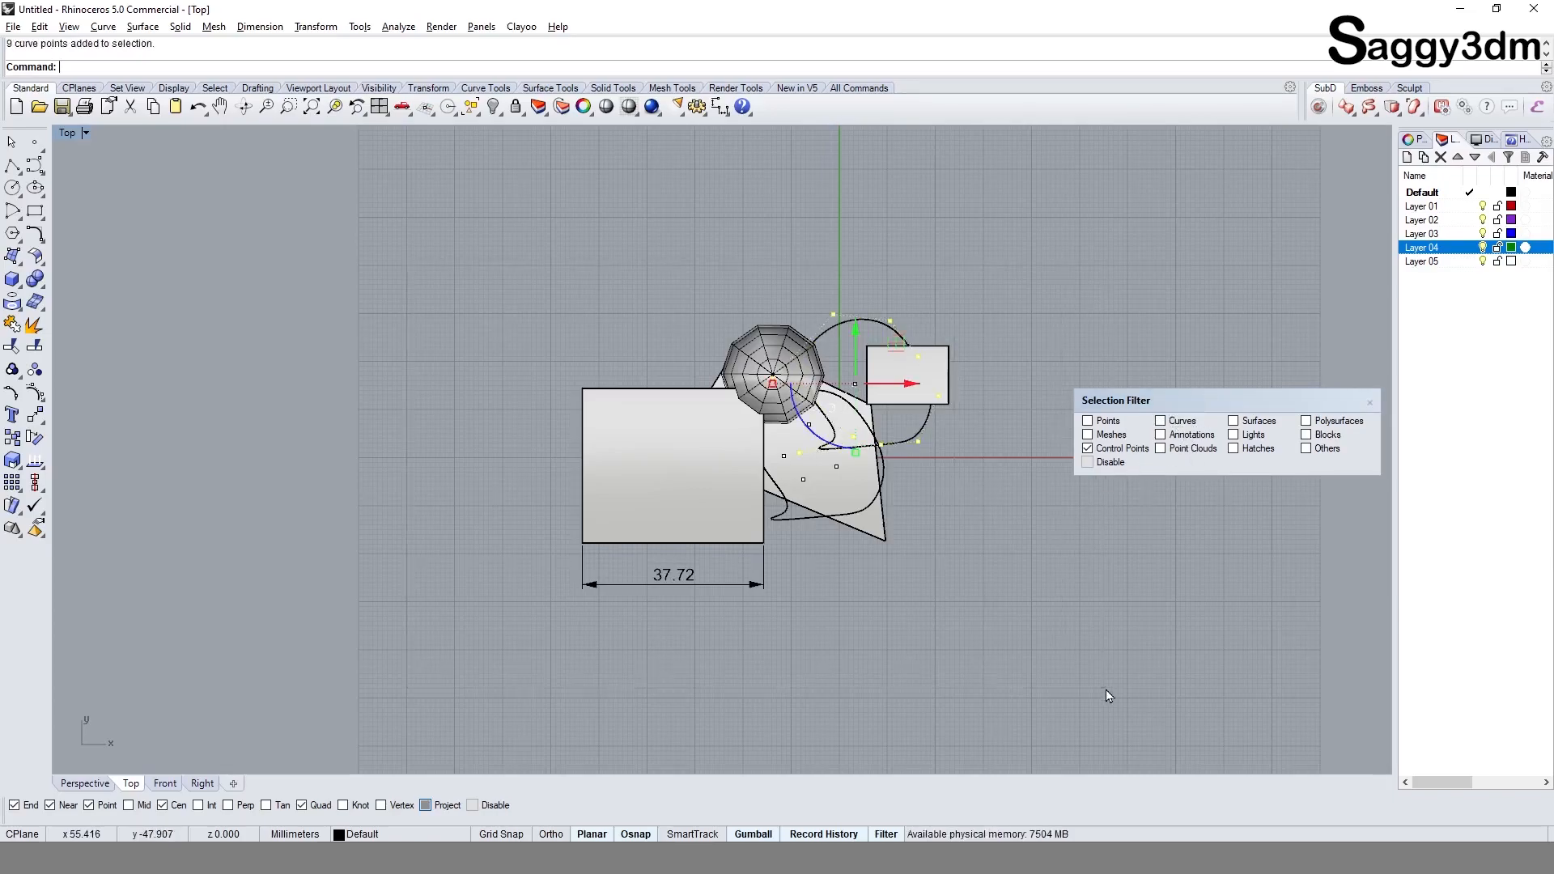
Step: Clear the selection and restore it with the SelPrev command
scroll(827, 453, up, 3)
click(1031, 534)
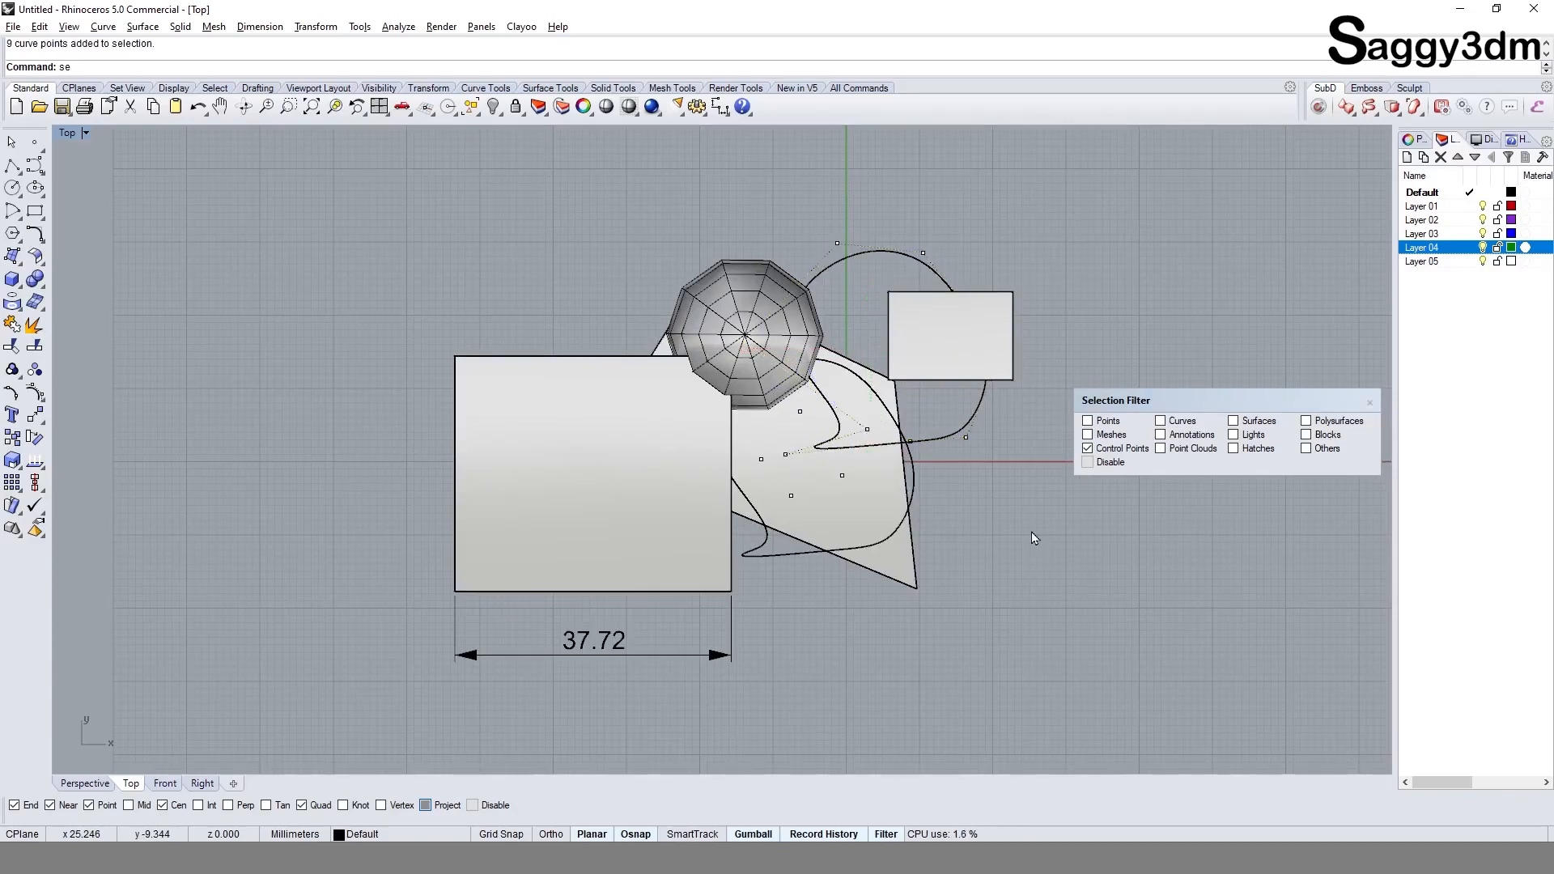
text(lp)
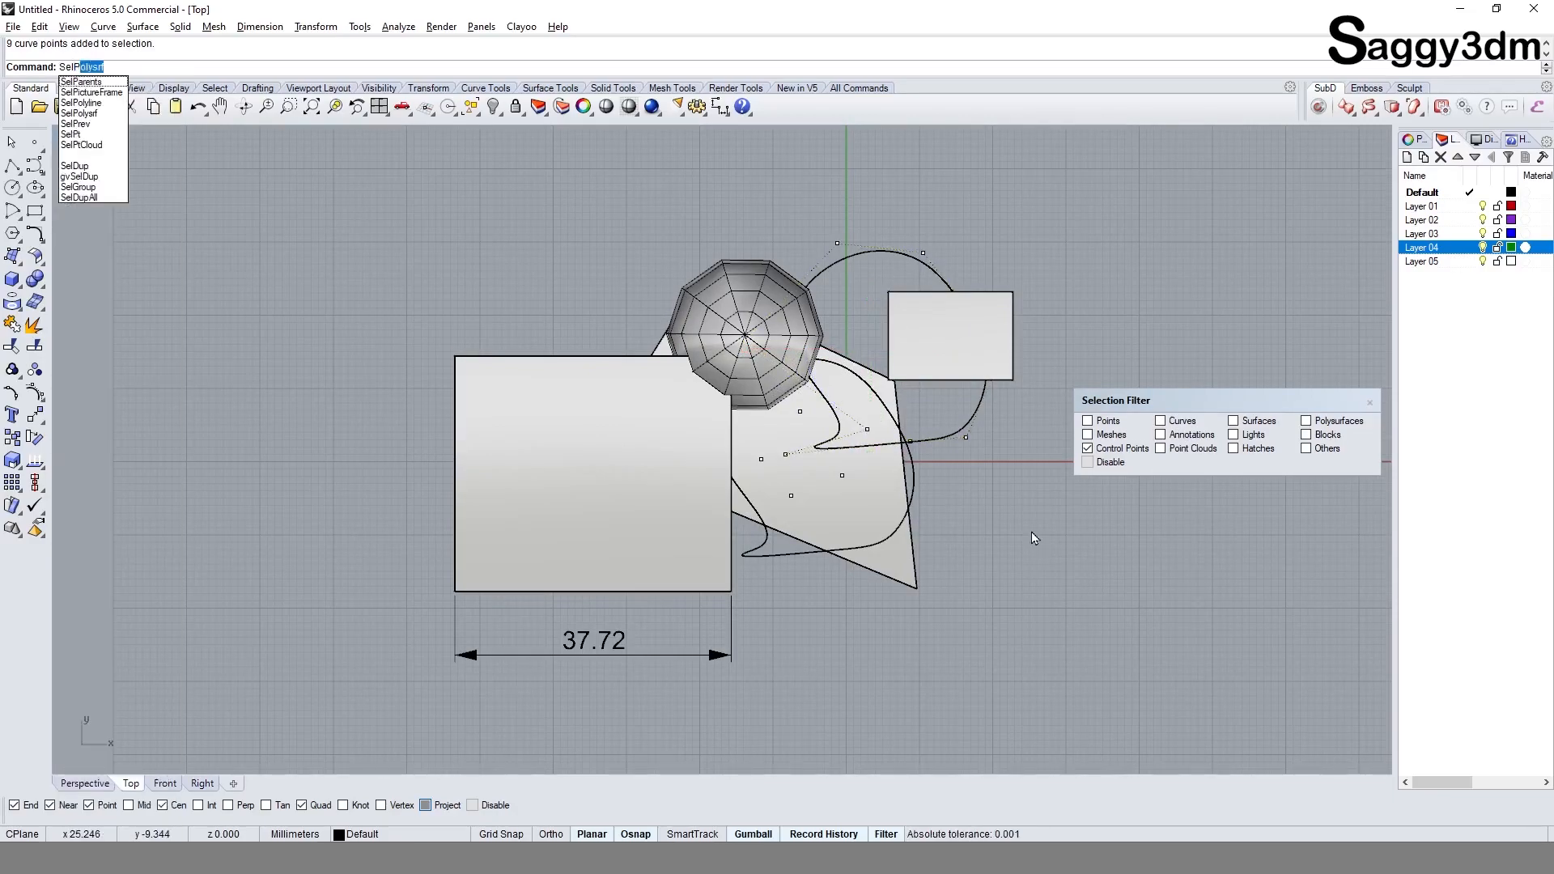
text(rev)
key(Return)
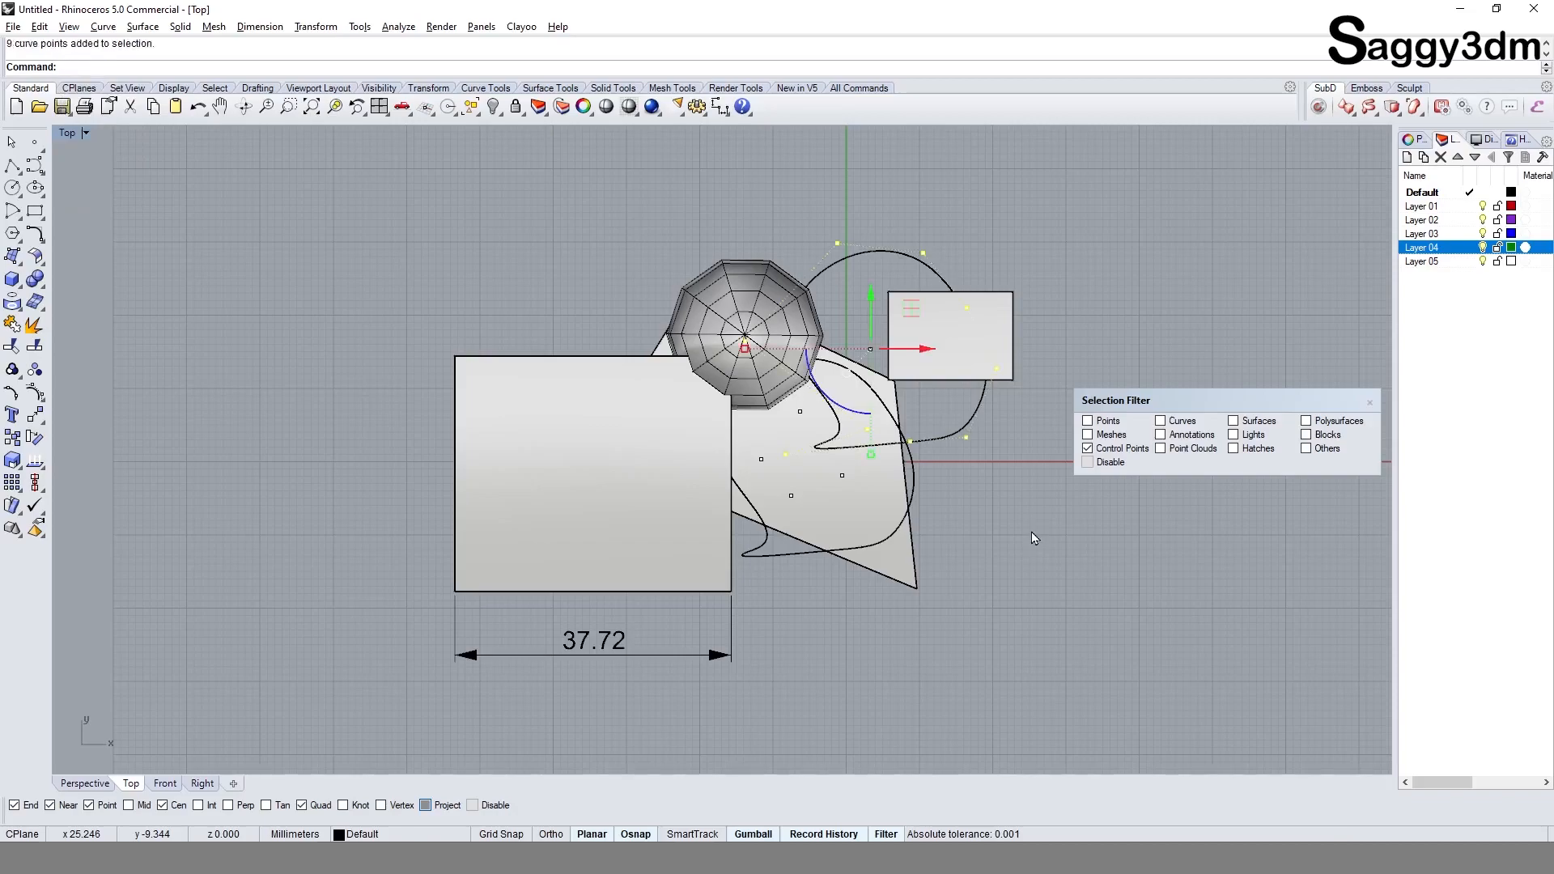
Step: Add Points, Meshes and Curves to the selection filter and select the point objects together with the curve control points
click(989, 544)
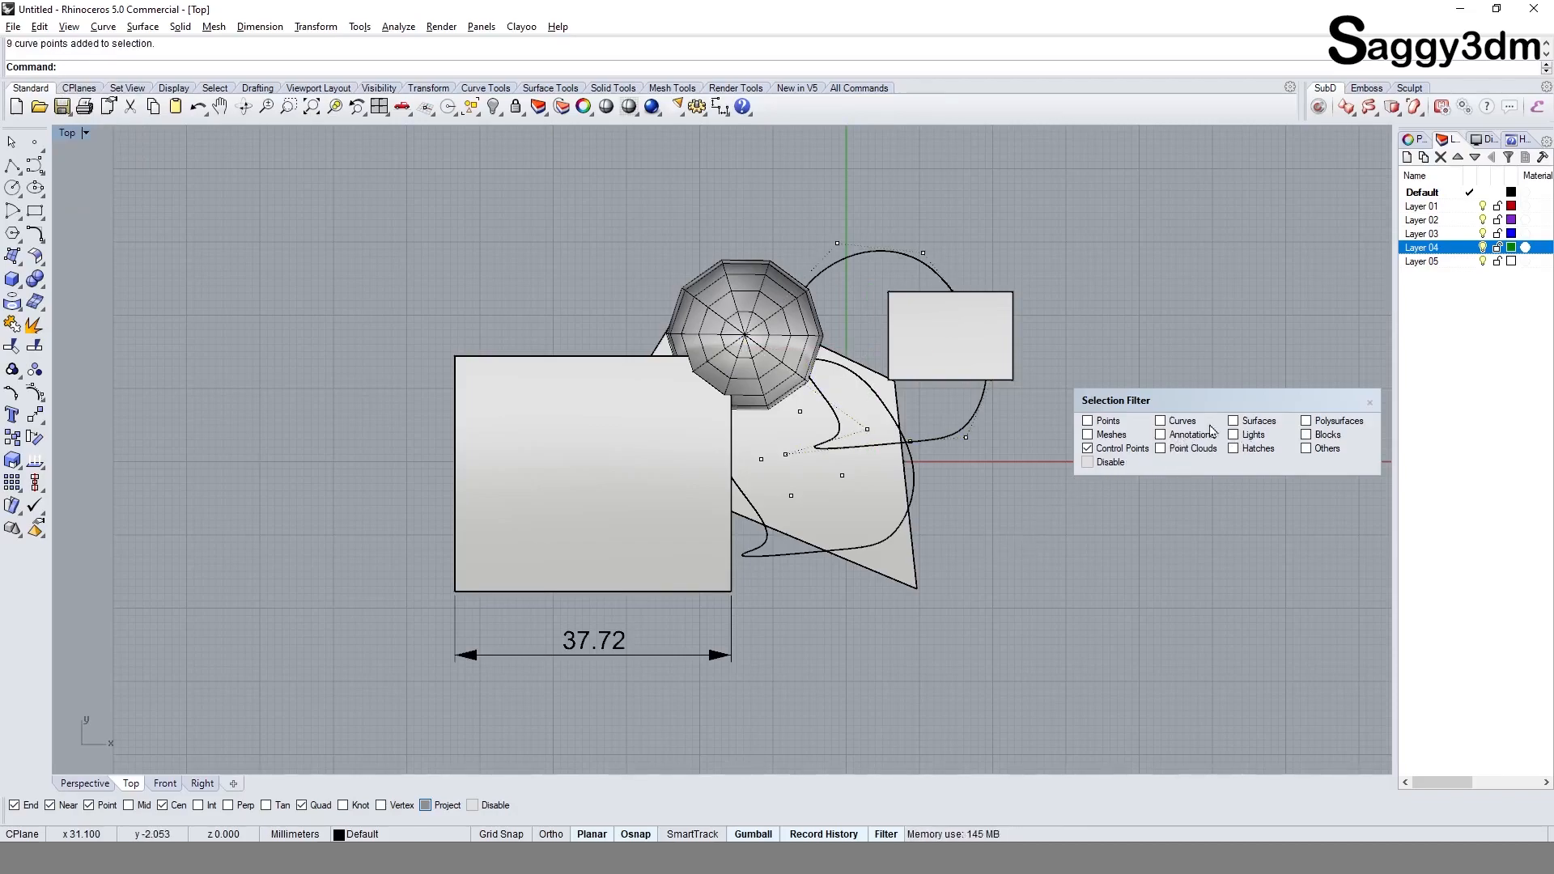
click(1169, 452)
click(1168, 448)
click(1097, 424)
click(1114, 436)
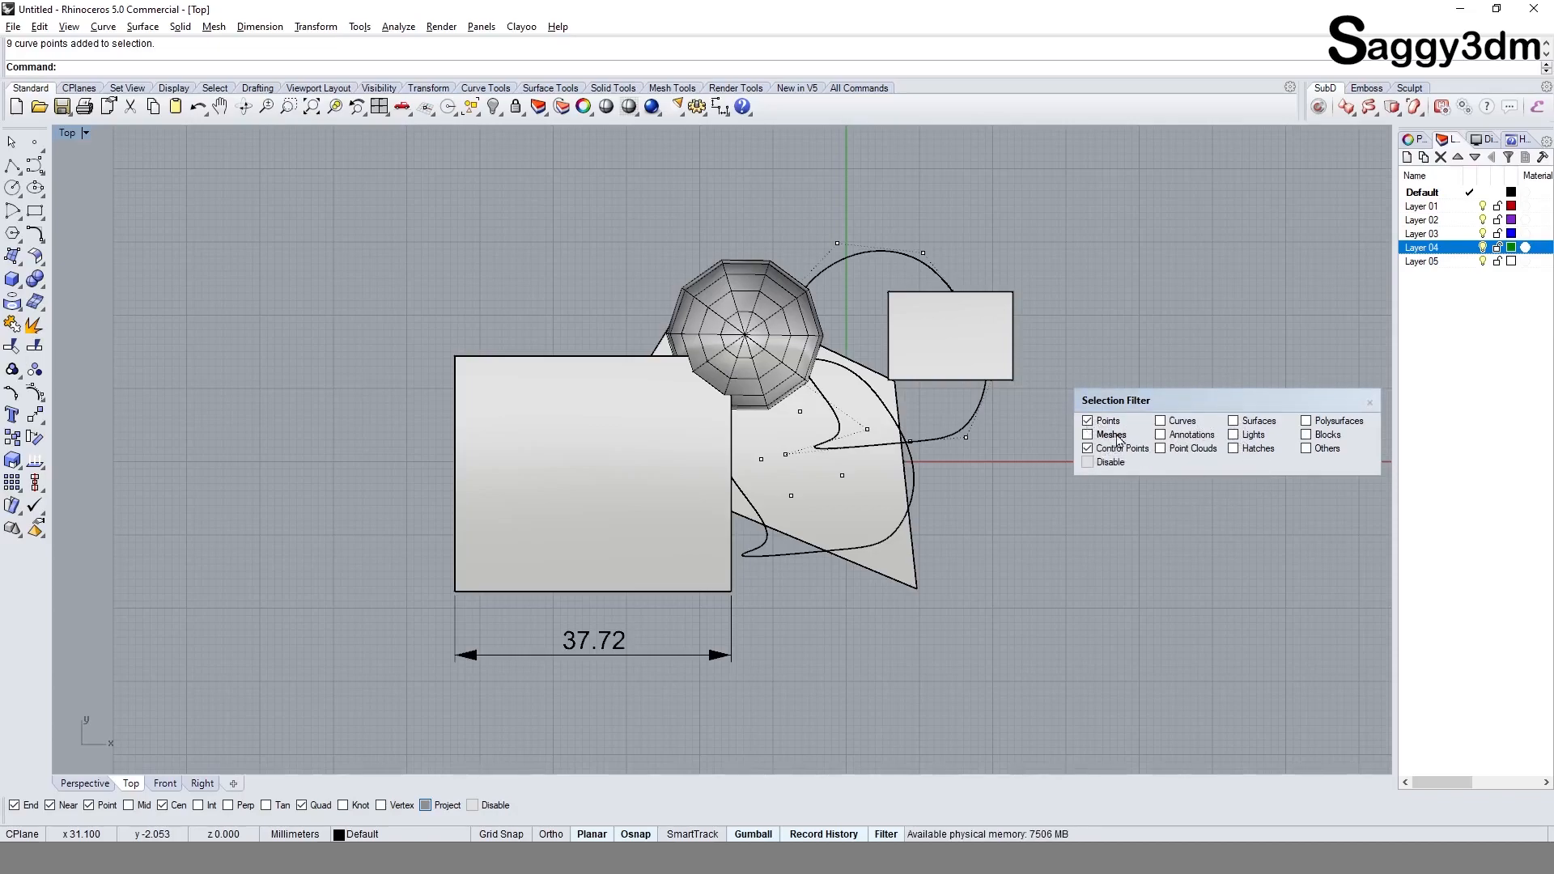
click(1175, 423)
right_drag(943, 558, 936, 590)
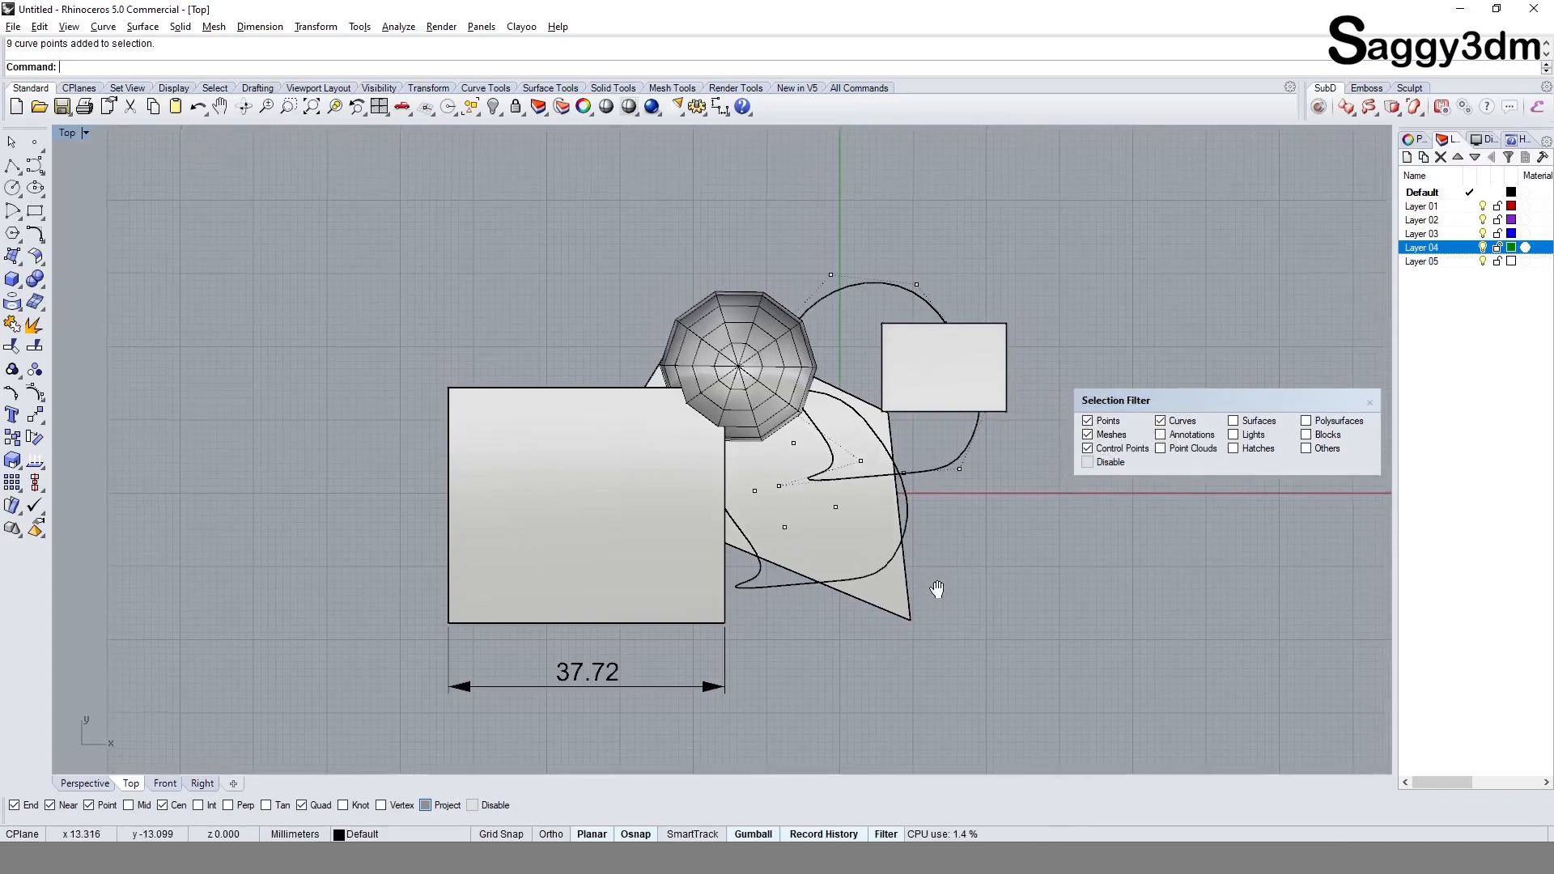
text(SelPt)
key(Return)
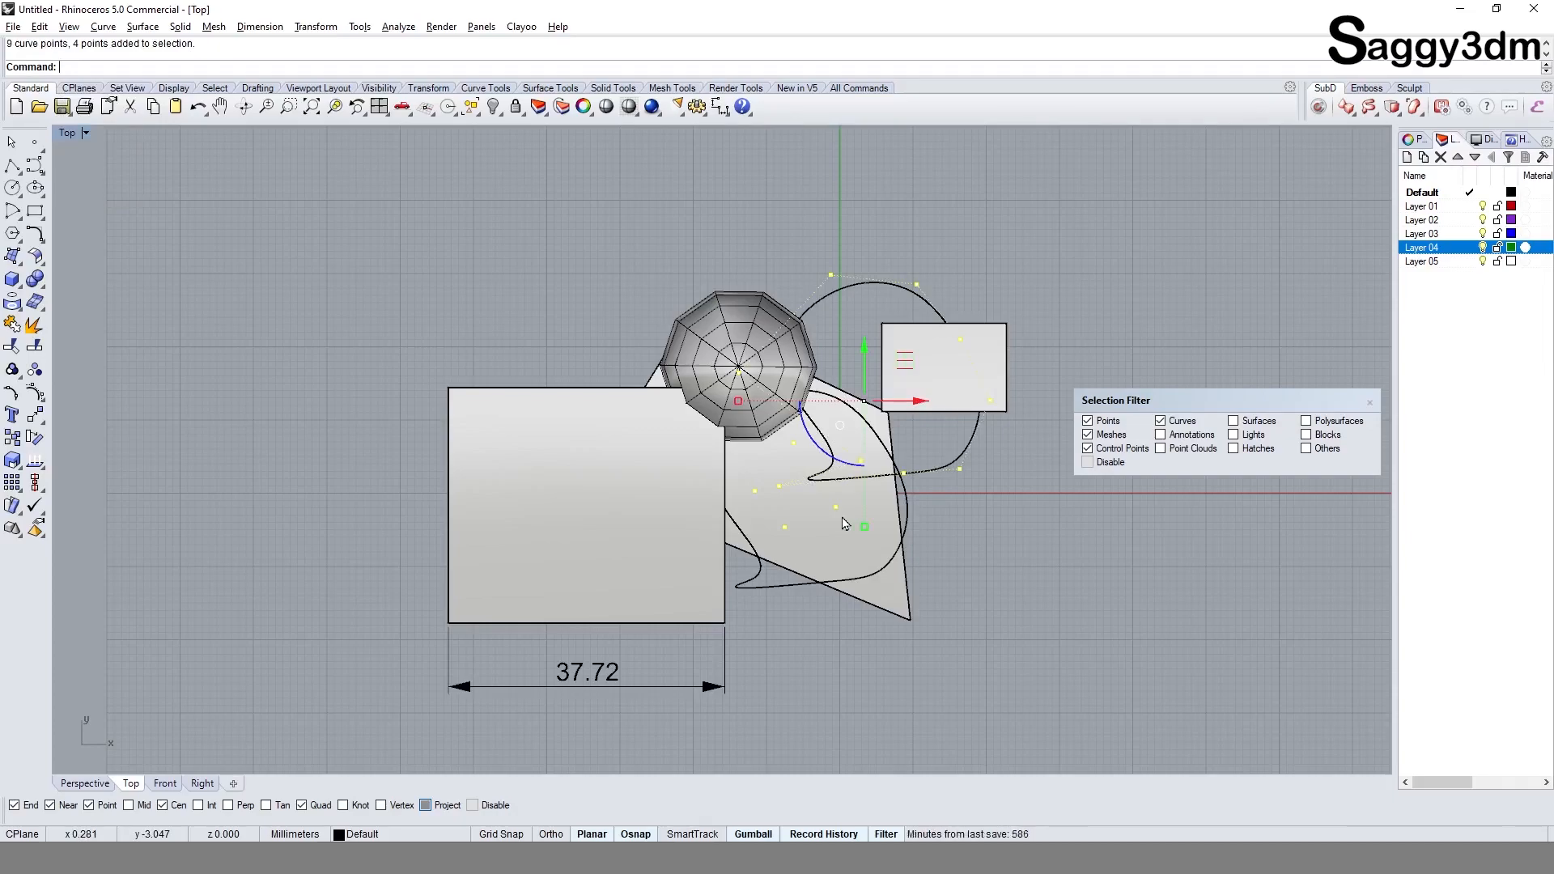
Step: Exclude Meshes, Points and Curves from the selection filter and window-select everything to pick only the curve control points
click(1086, 550)
click(1108, 435)
click(1108, 423)
click(1178, 423)
scroll(773, 519, down, 3)
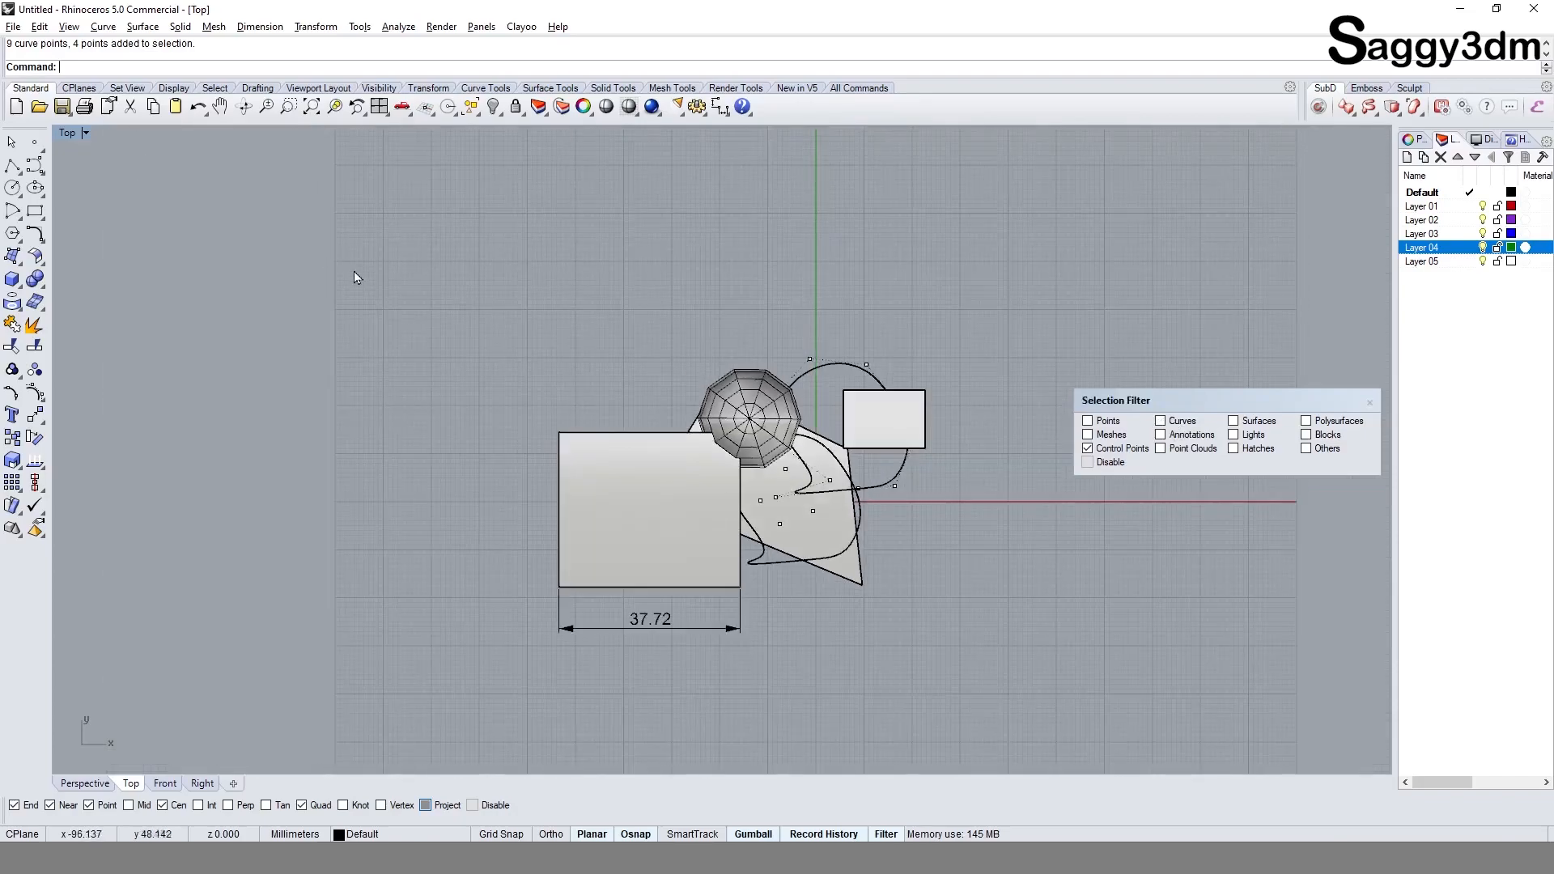
drag(925, 690, 923, 688)
scroll(946, 488, up, 3)
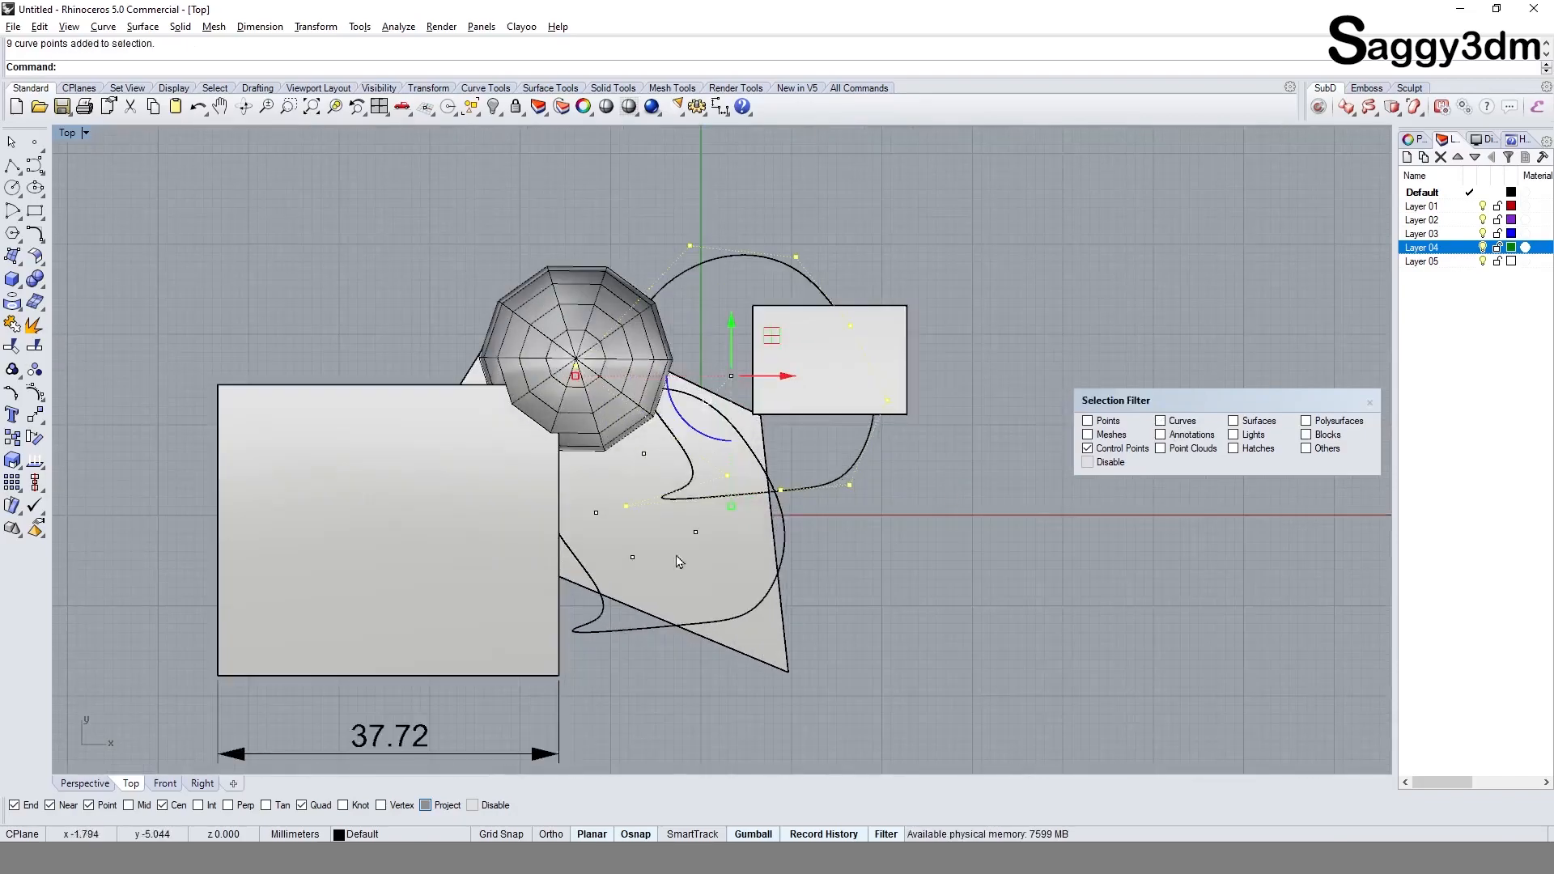
Step: Switch the selection filter from Control Points to Points and window-select everything to pick only the point objects
click(1107, 422)
click(1120, 449)
drag(499, 232, 965, 663)
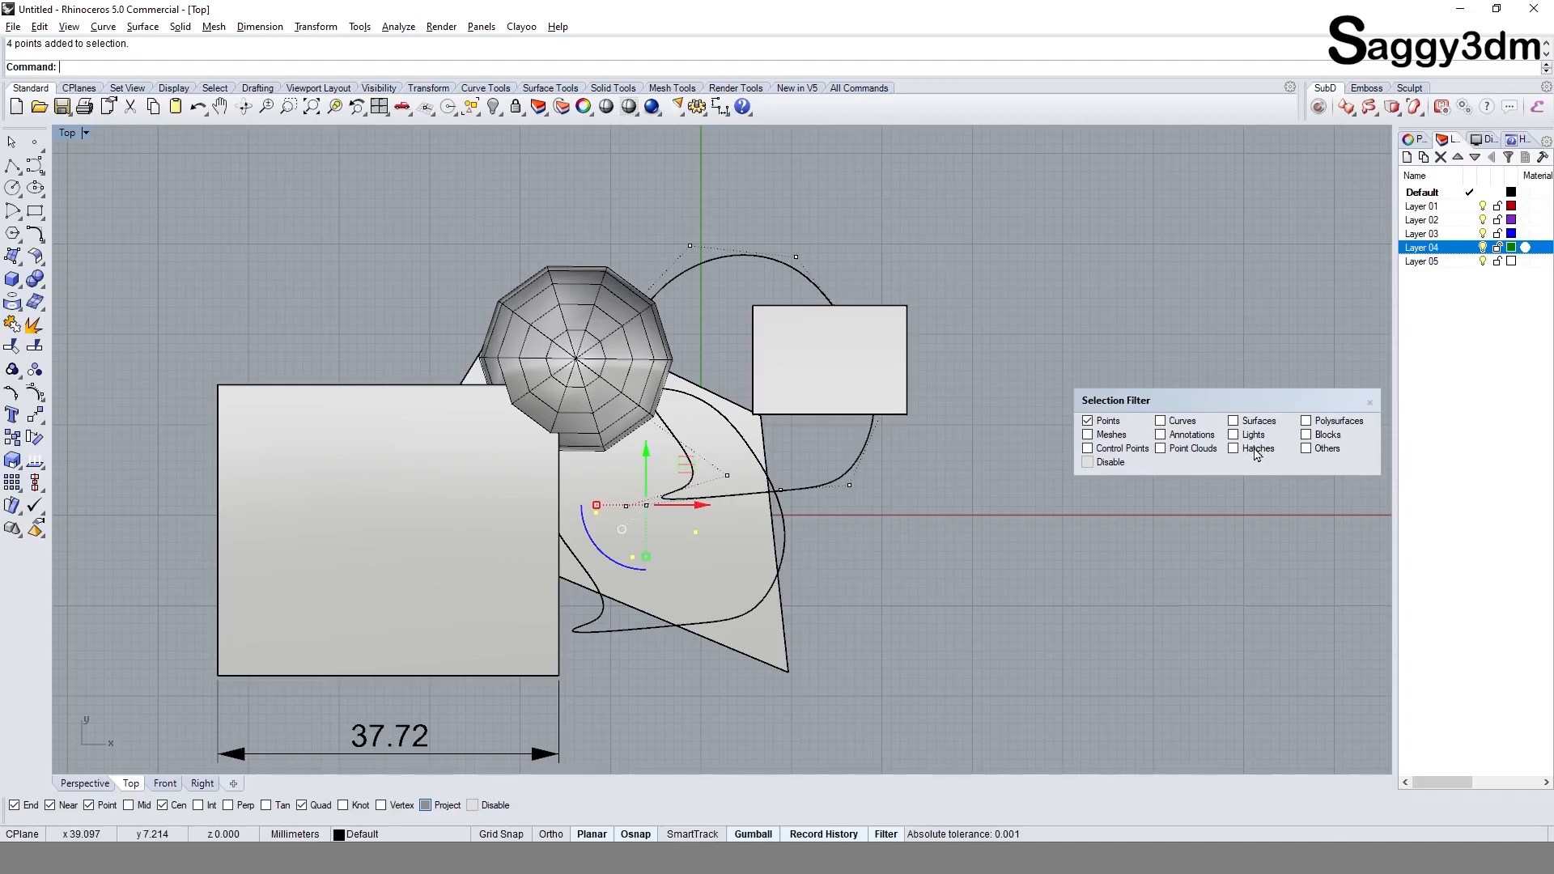
Step: Draw a circle beside the existing objects, close to the X axis and beyond the block
click(13, 188)
right_drag(1048, 507, 779, 464)
click(780, 465)
click(813, 524)
text(hatch)
key(Return)
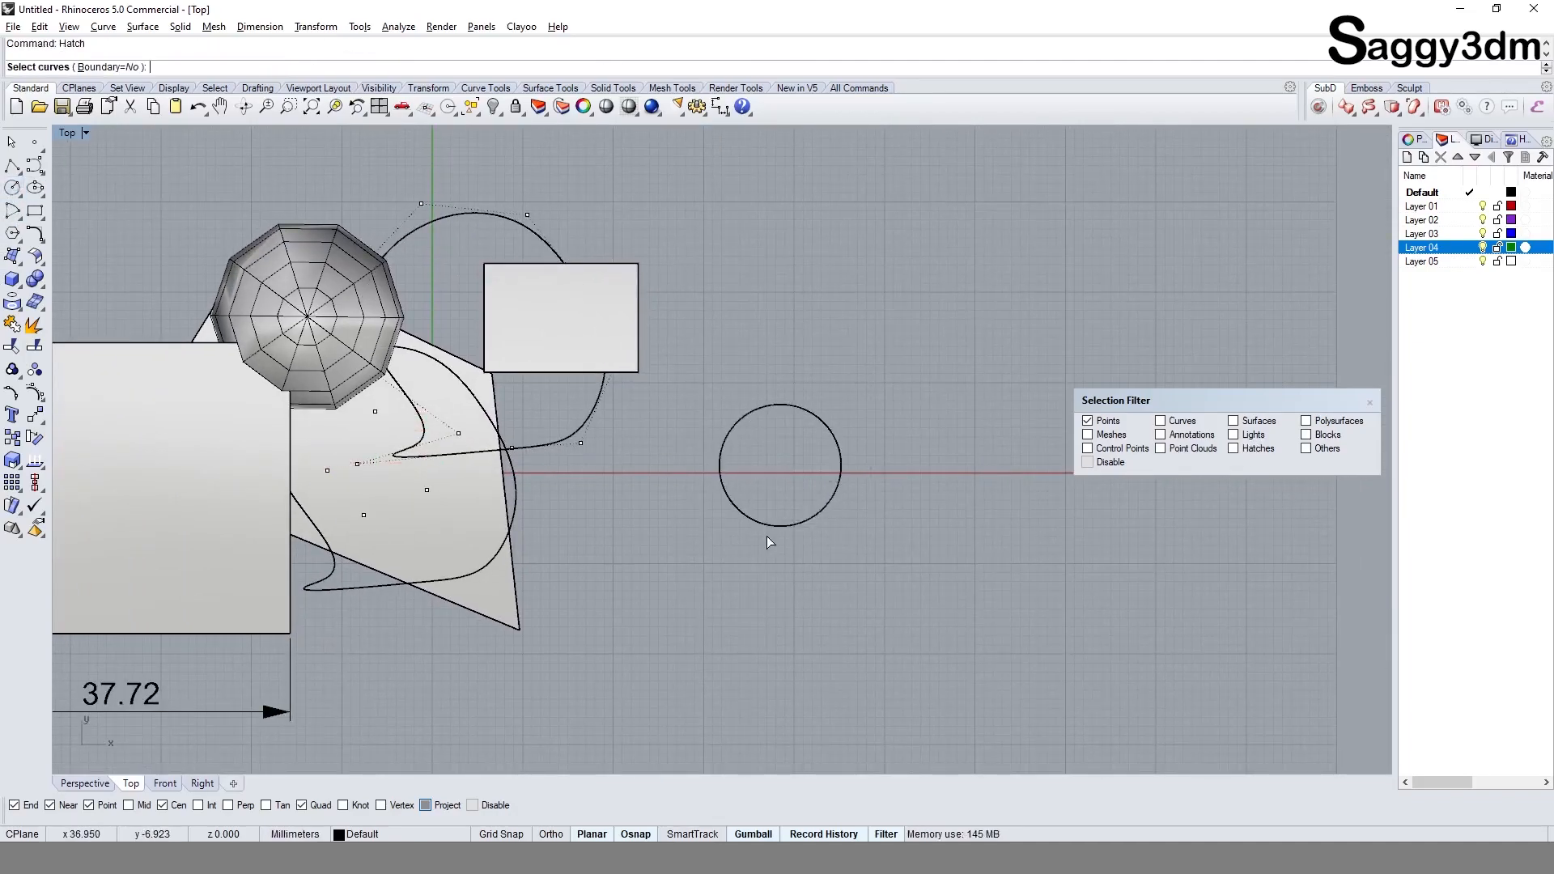
key(Escape)
Step: Allow Curves in the selection filter and fill the new circle with a solid hatch
click(1159, 424)
click(736, 509)
text(hatch)
key(Return)
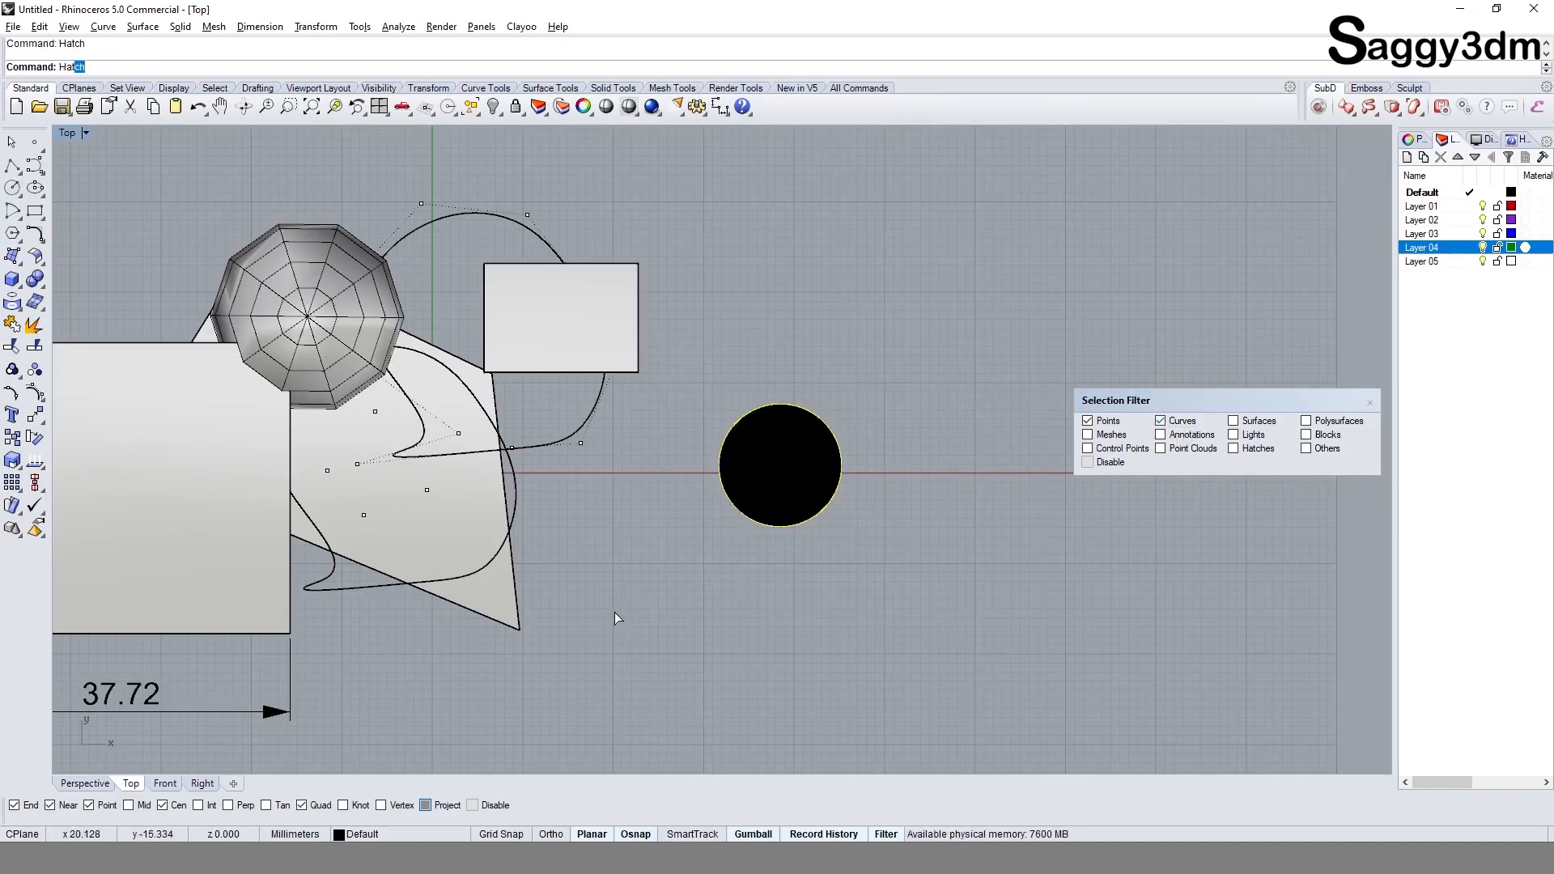
key(Return)
click(807, 458)
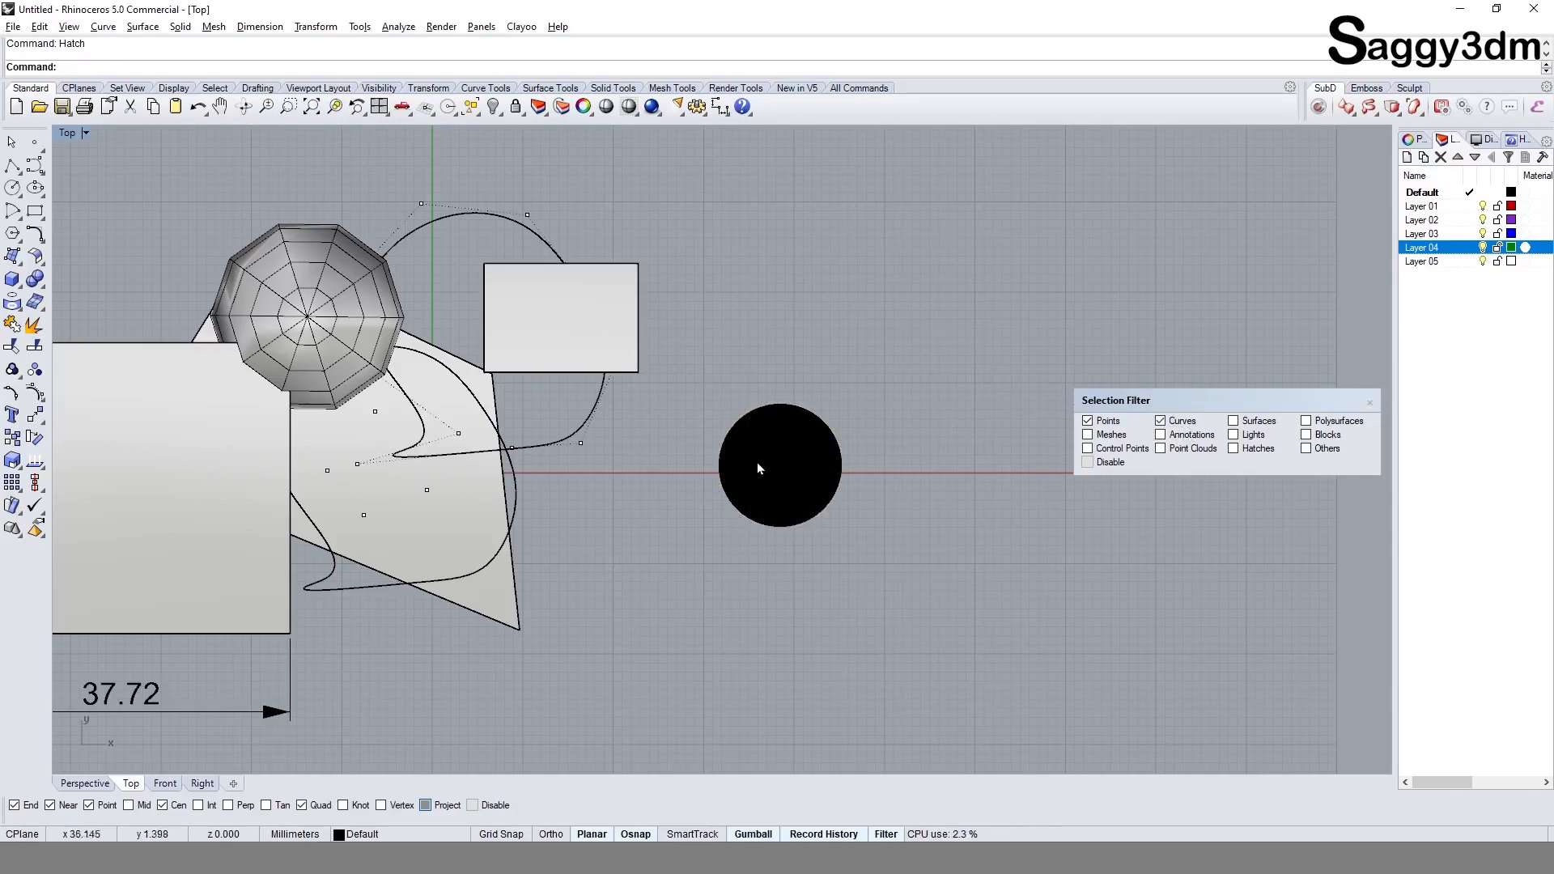
Step: Replace Points with Hatches in the selection filter and window-select everything to pick the hatch along with the curves
scroll(1006, 482, down, 3)
click(1100, 421)
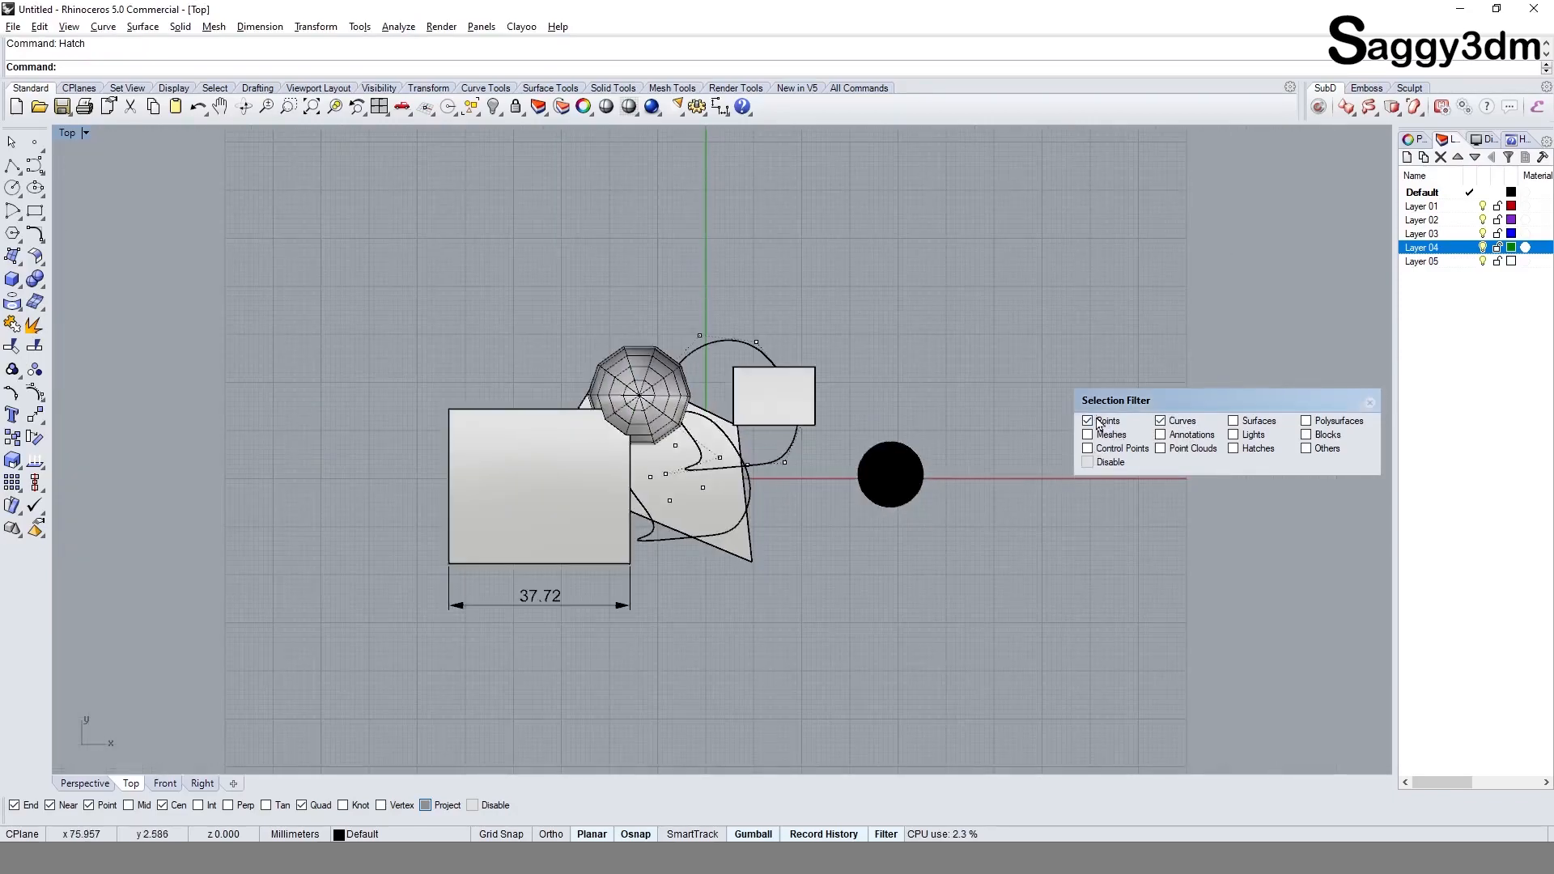
click(1246, 449)
drag(201, 219, 926, 662)
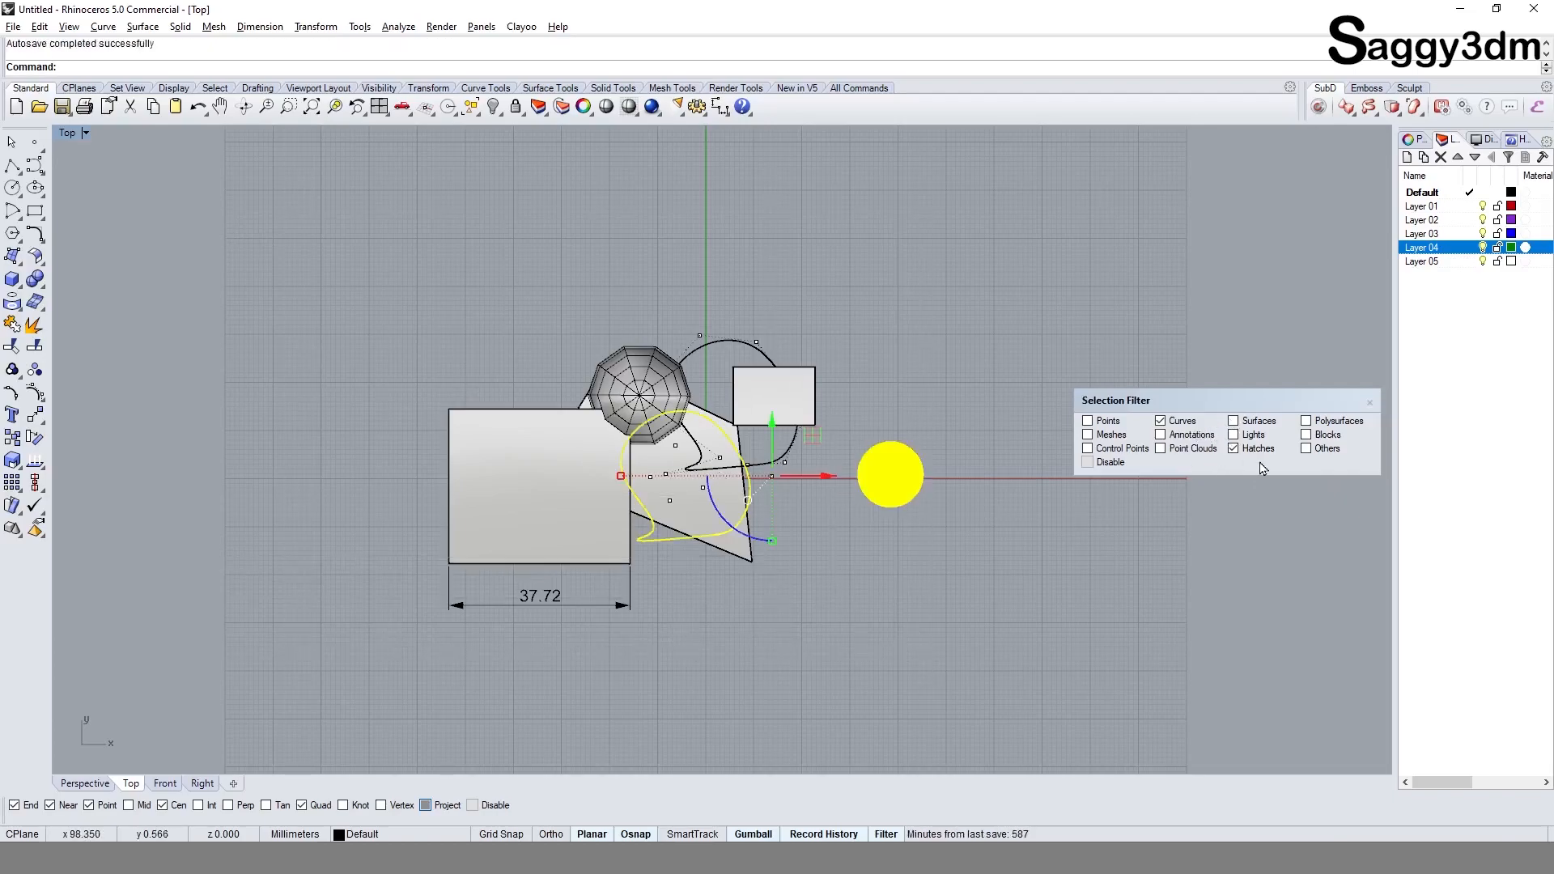
Step: Restrict the selection filter to Others by excluding Curves and Hatches, and window-select everything
click(1162, 421)
click(1333, 452)
click(1178, 537)
click(1239, 451)
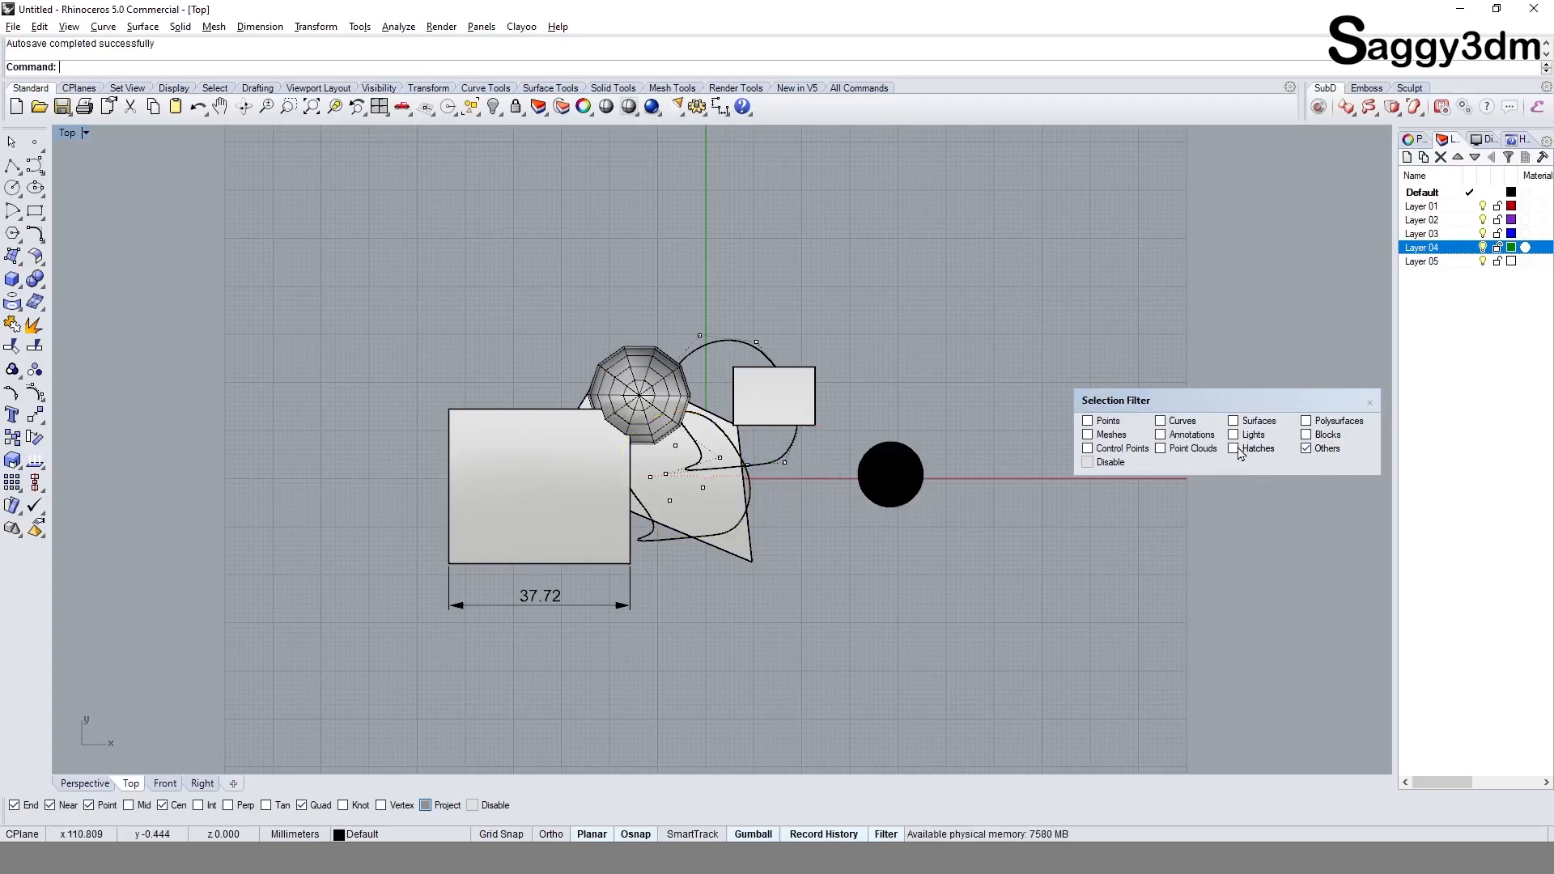
drag(346, 306, 1027, 719)
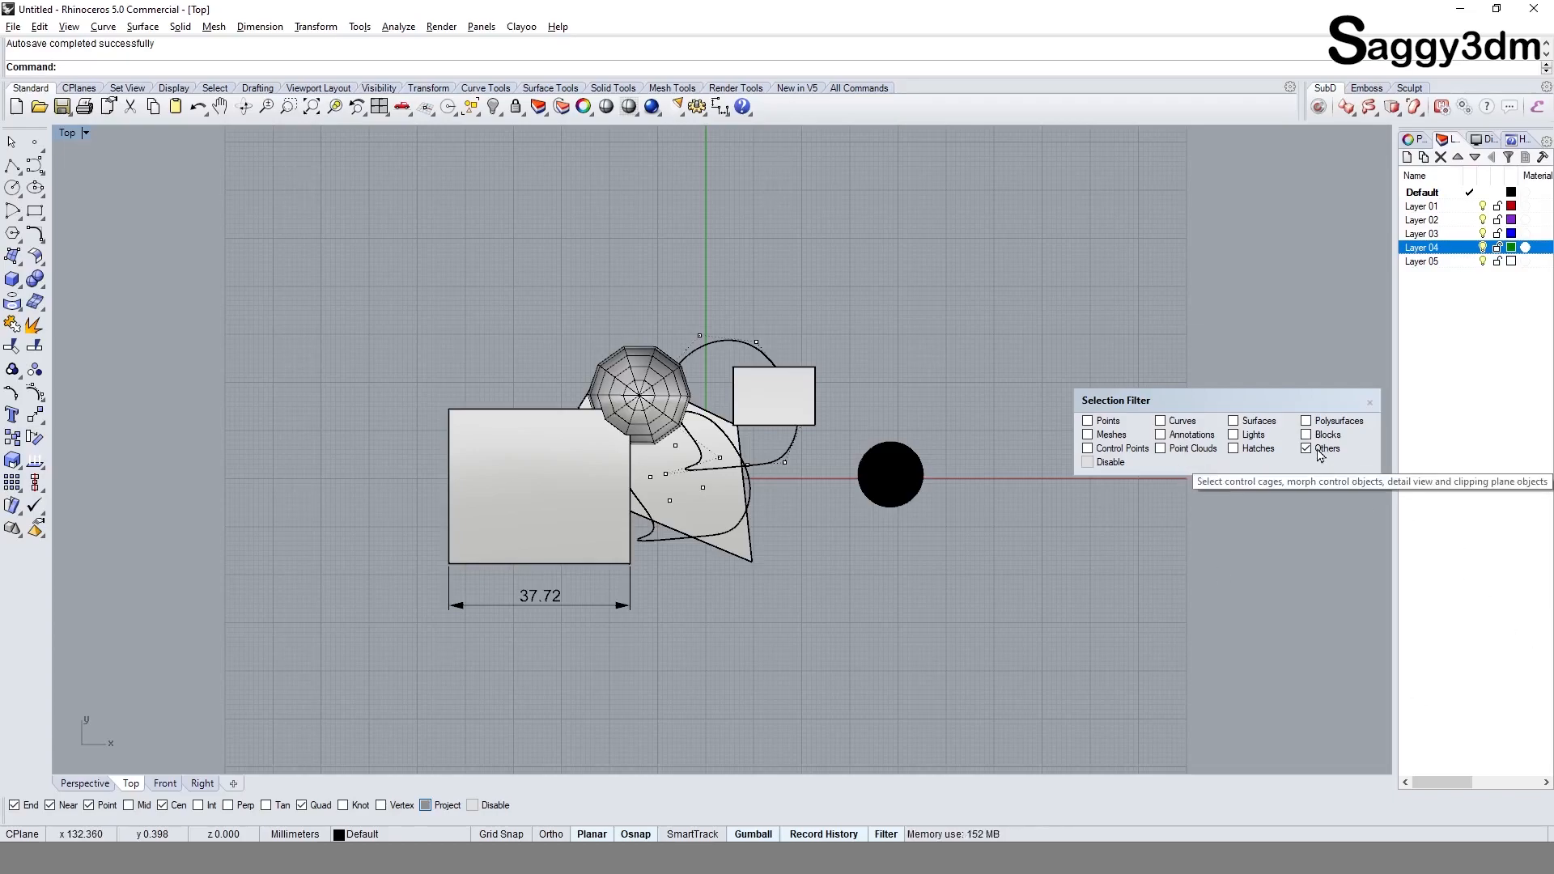
Step: Enable every remaining object type in the selection filter, from Points and Meshes through Polysurfaces and Blocks
click(1094, 421)
click(1102, 441)
click(1117, 450)
click(1175, 450)
click(1177, 436)
click(1178, 423)
click(1240, 422)
click(1247, 435)
click(1247, 454)
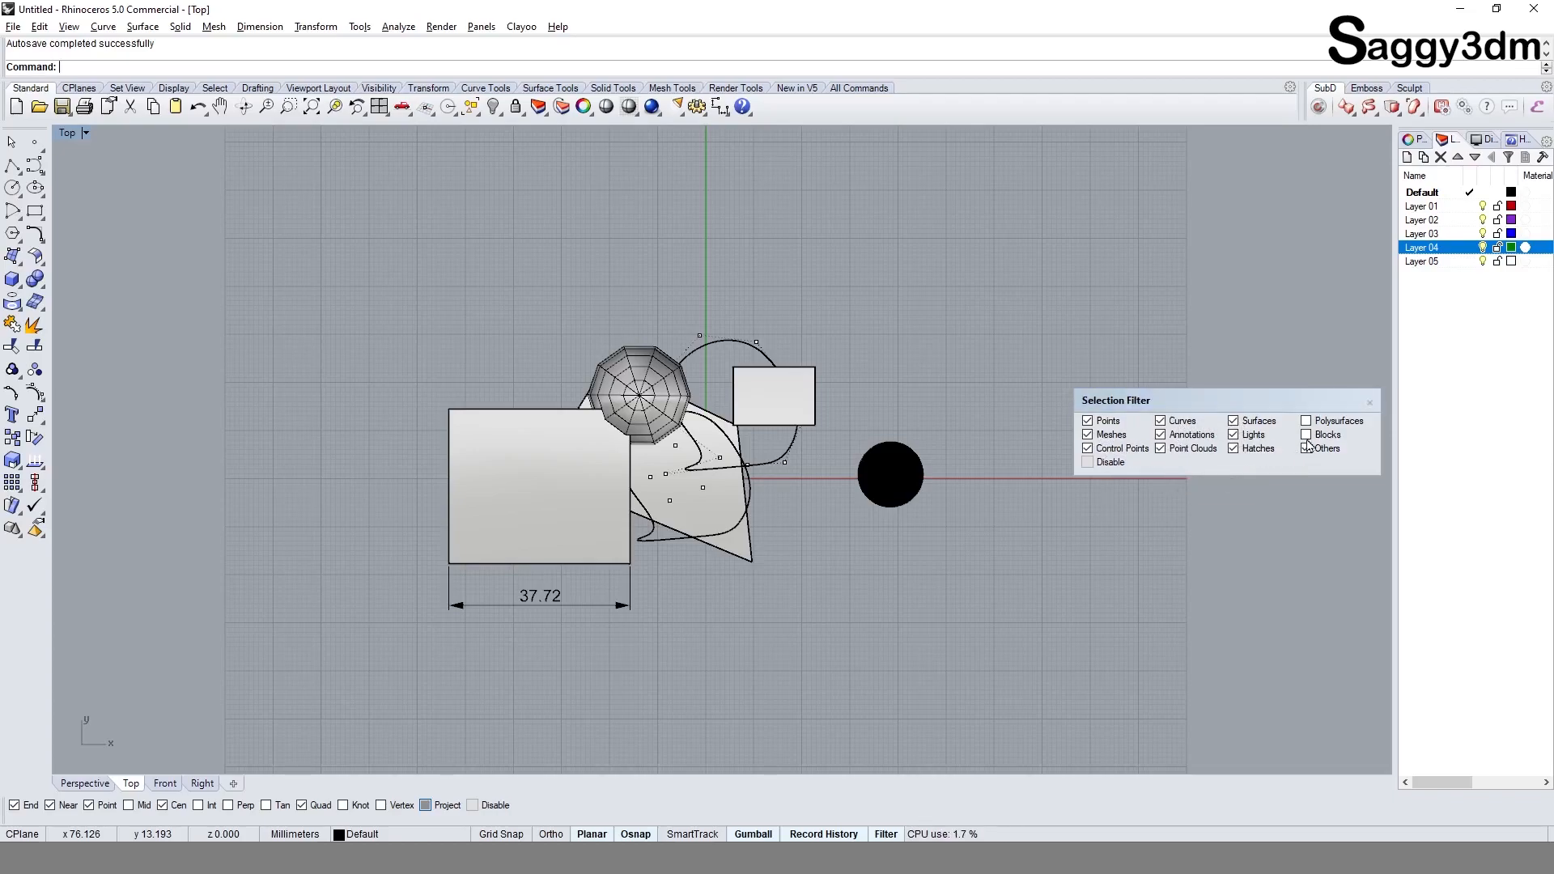
click(1309, 424)
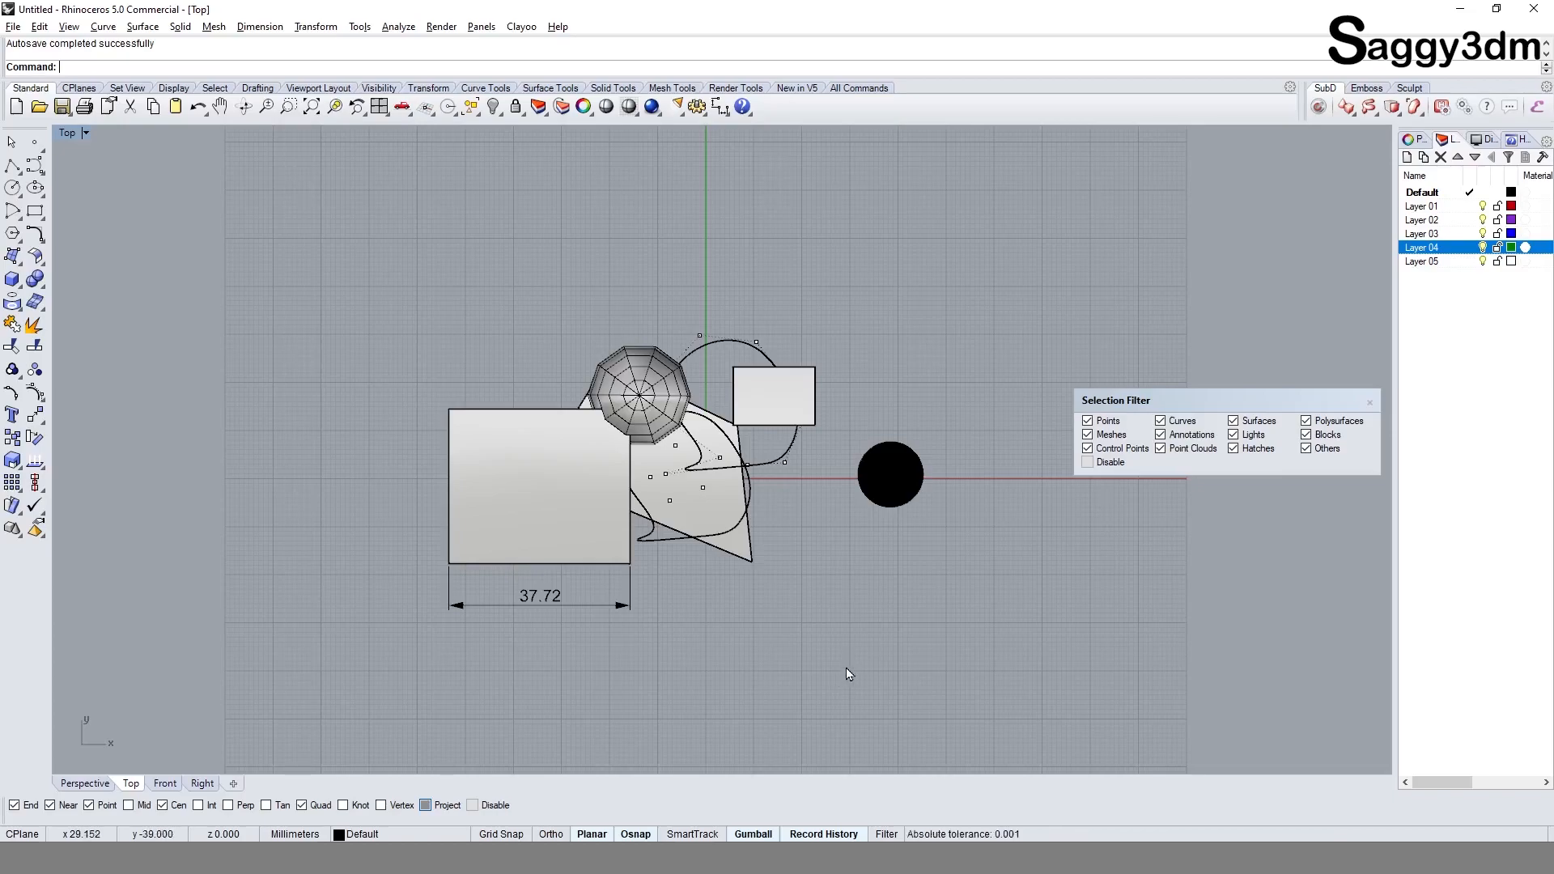
Step: Apply a one-shot selection filter for Curves and window-select everything to pick only the curves
right_drag(882, 544, 822, 536)
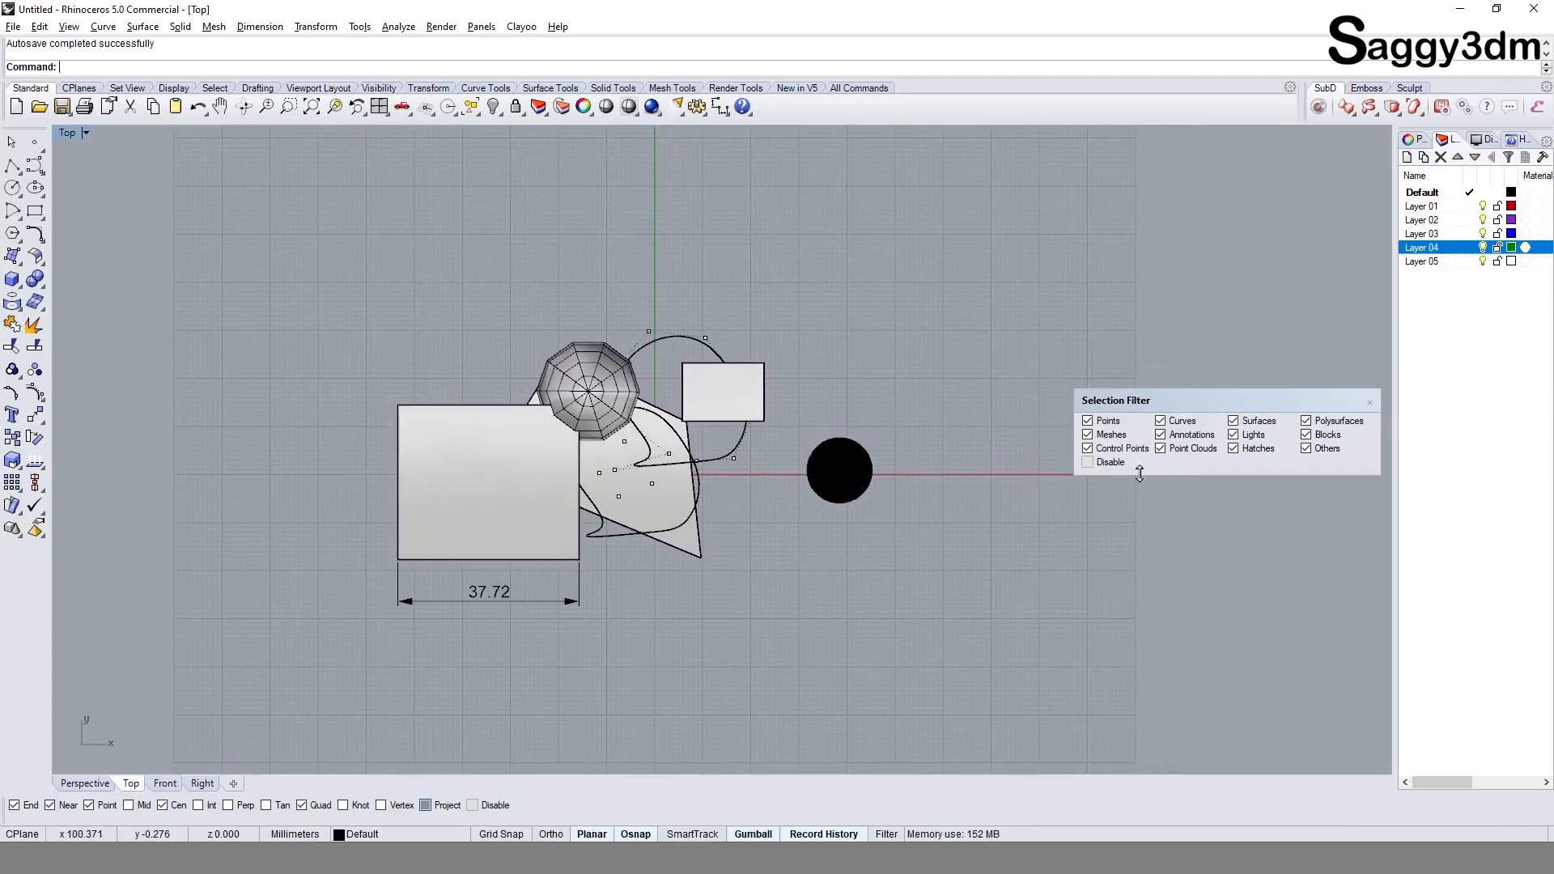
key(shift)
key(shift)
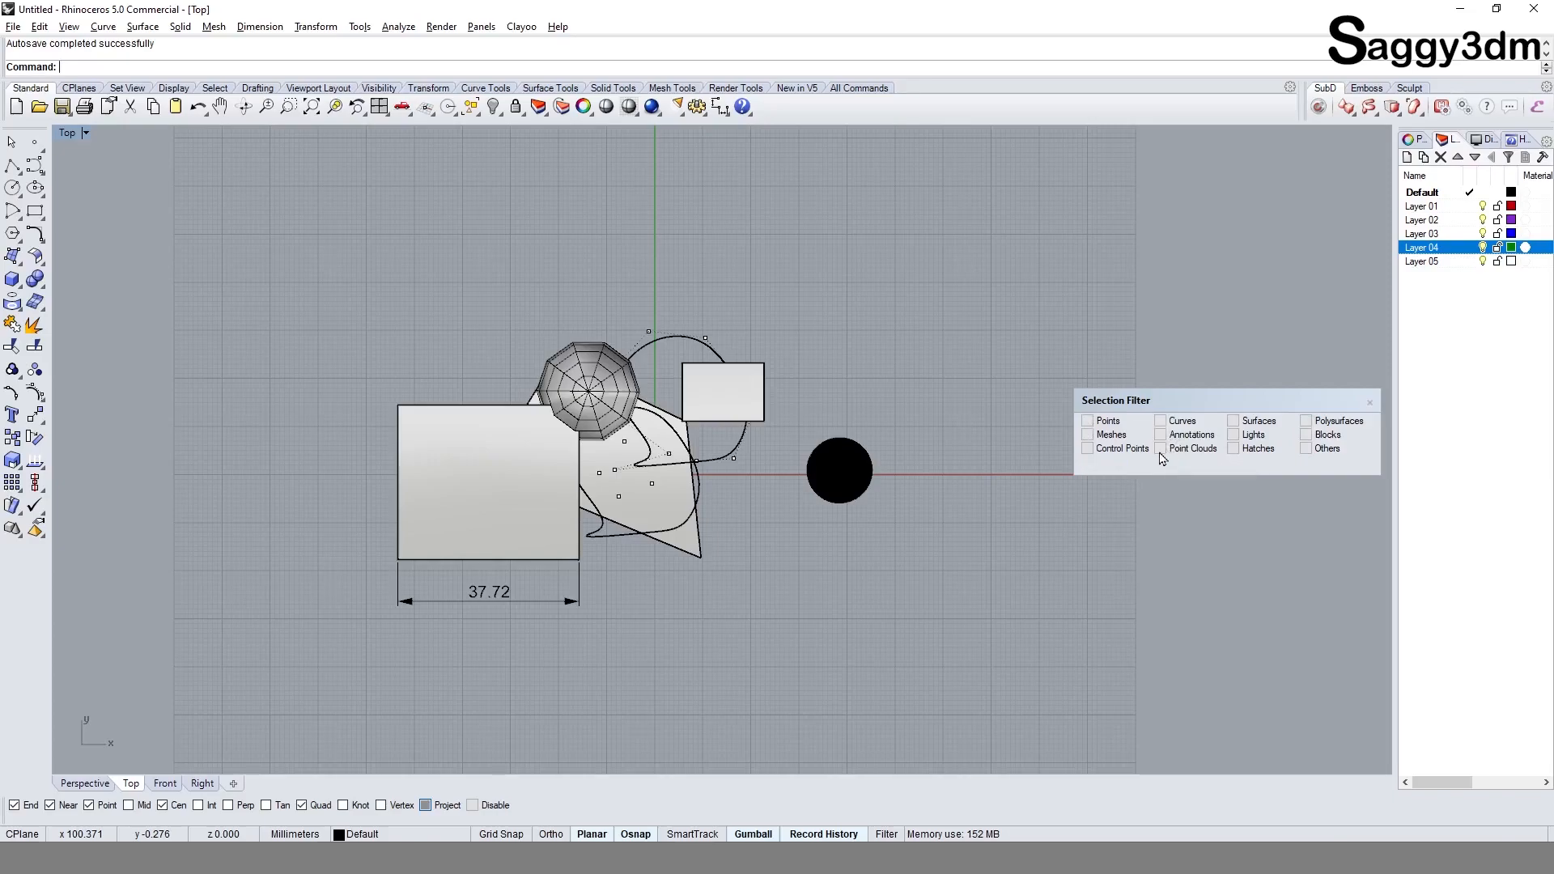
key(shift)
key(shift)
key(shift)
key(shift)
key(shift)
key(shift)
key(shift)
key(shift)
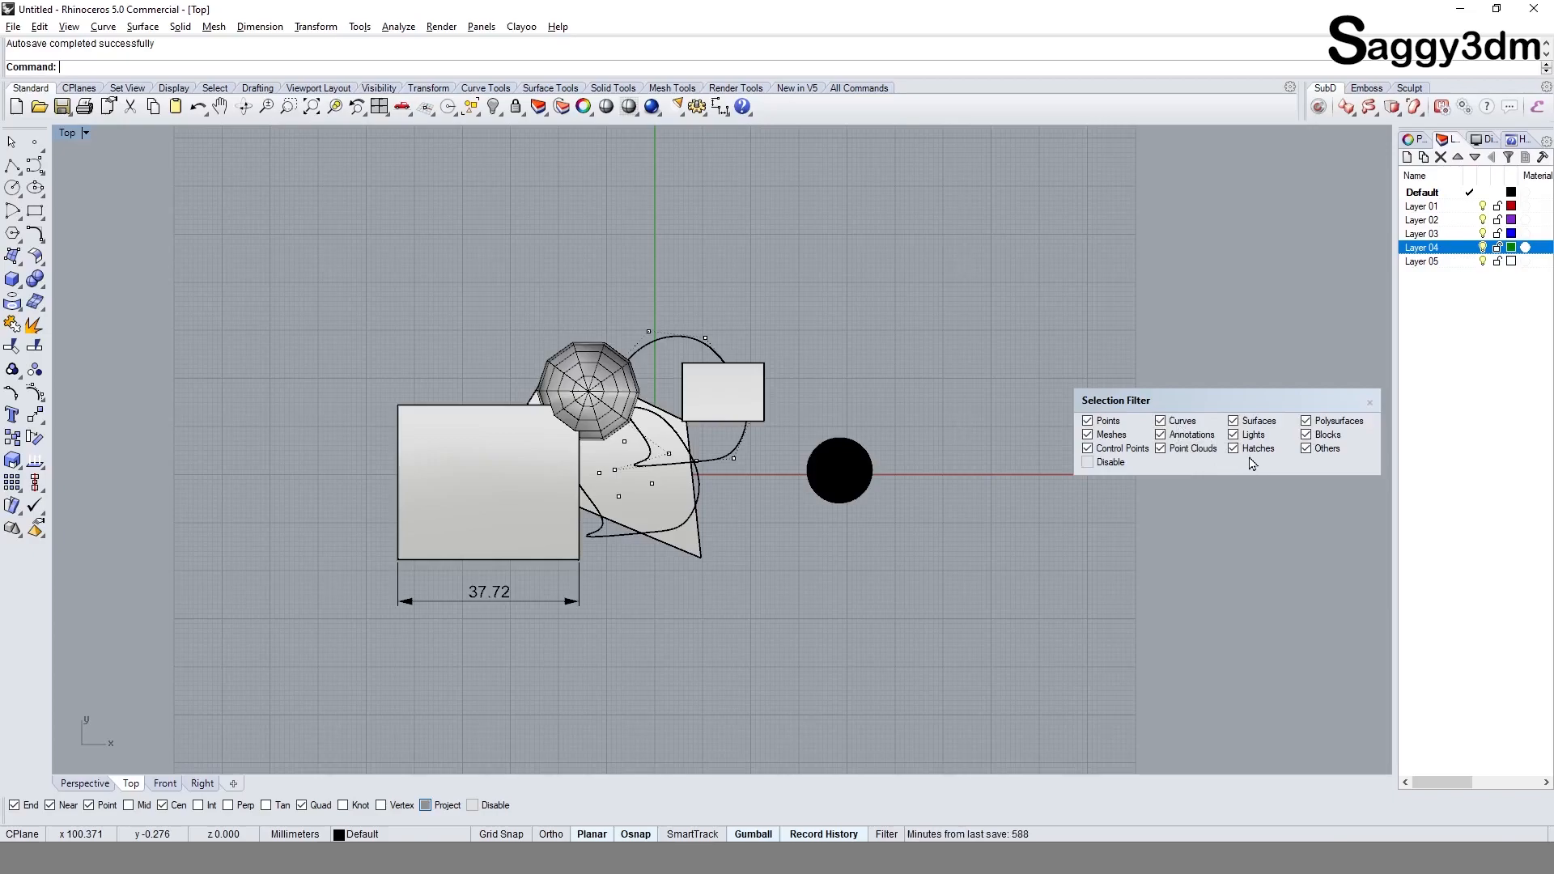
click(1163, 420)
drag(220, 235, 1087, 765)
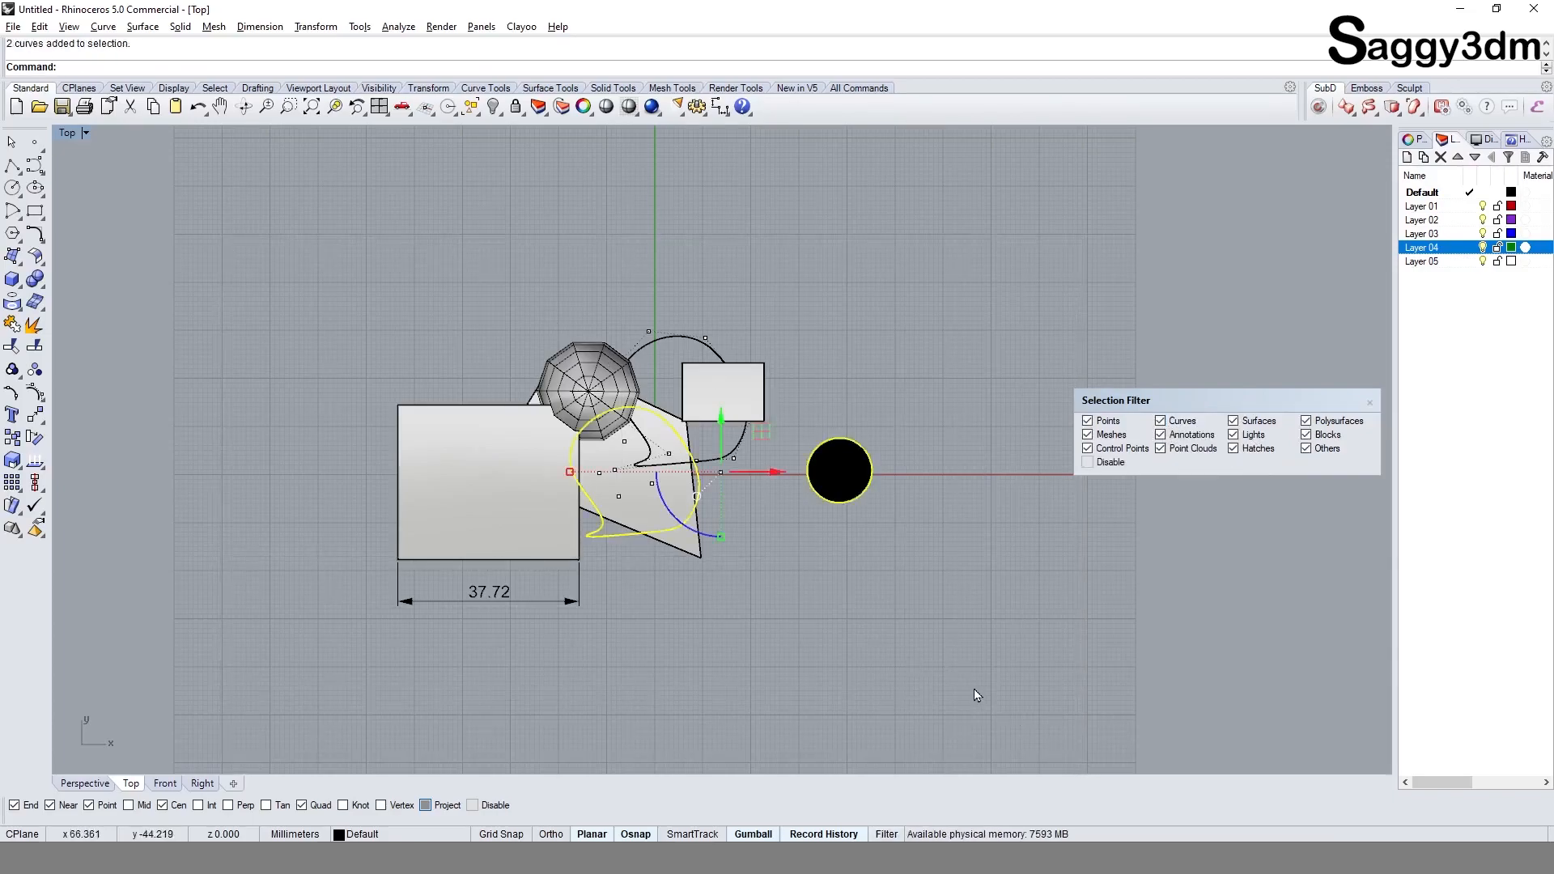
Step: Pick the hatch, curve, block, mesh, large box and surface one after another with all filter types enabled, and clear the selection
key(shift)
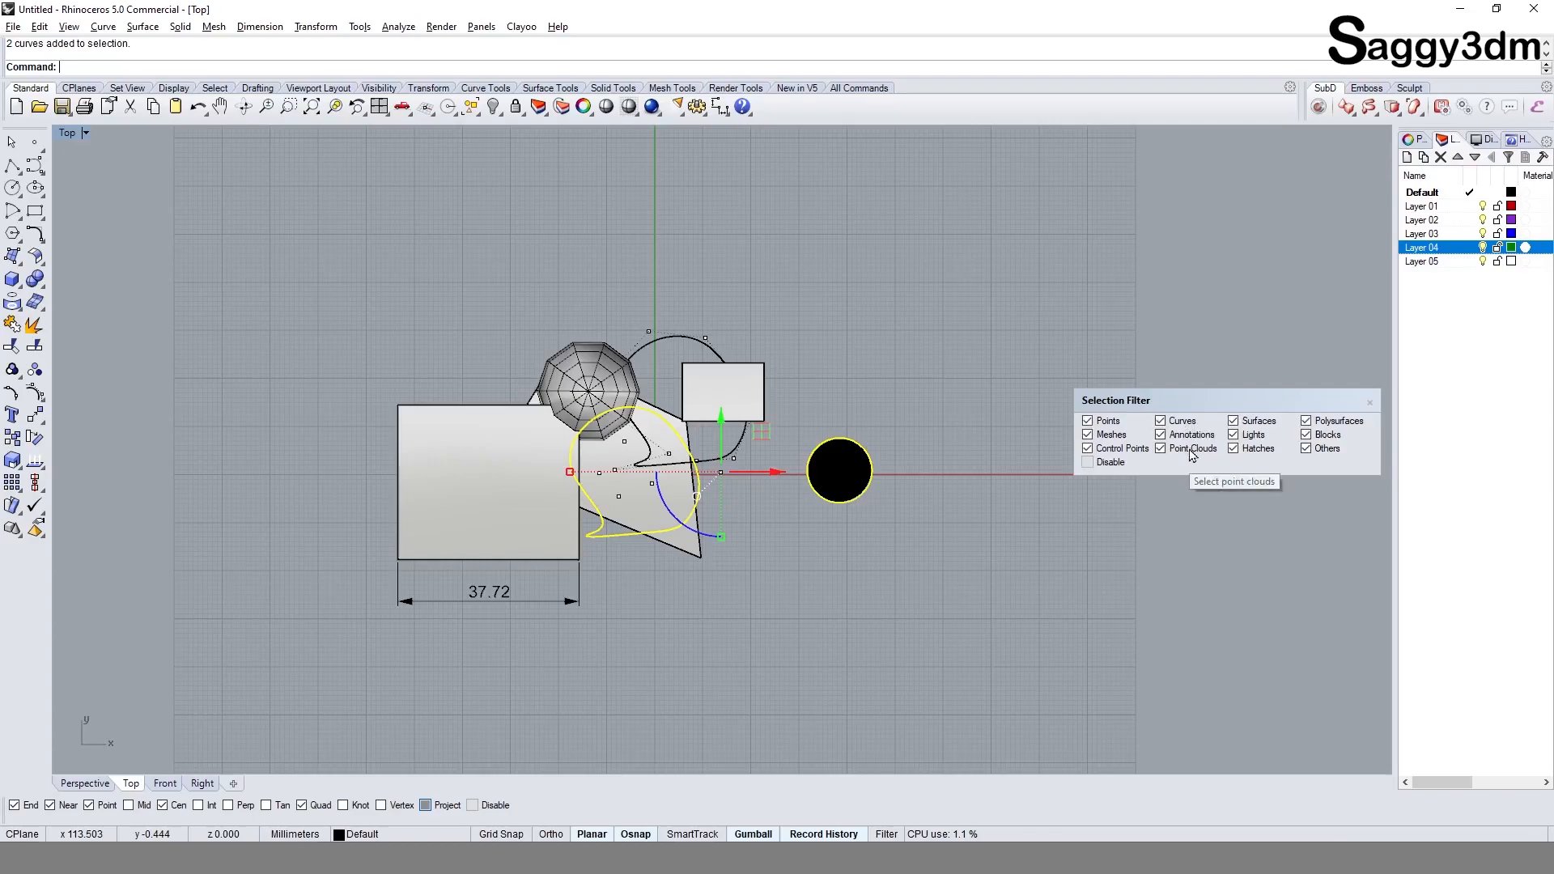
click(850, 589)
click(840, 477)
click(693, 498)
click(752, 439)
click(741, 398)
click(650, 331)
click(775, 290)
click(599, 387)
click(483, 500)
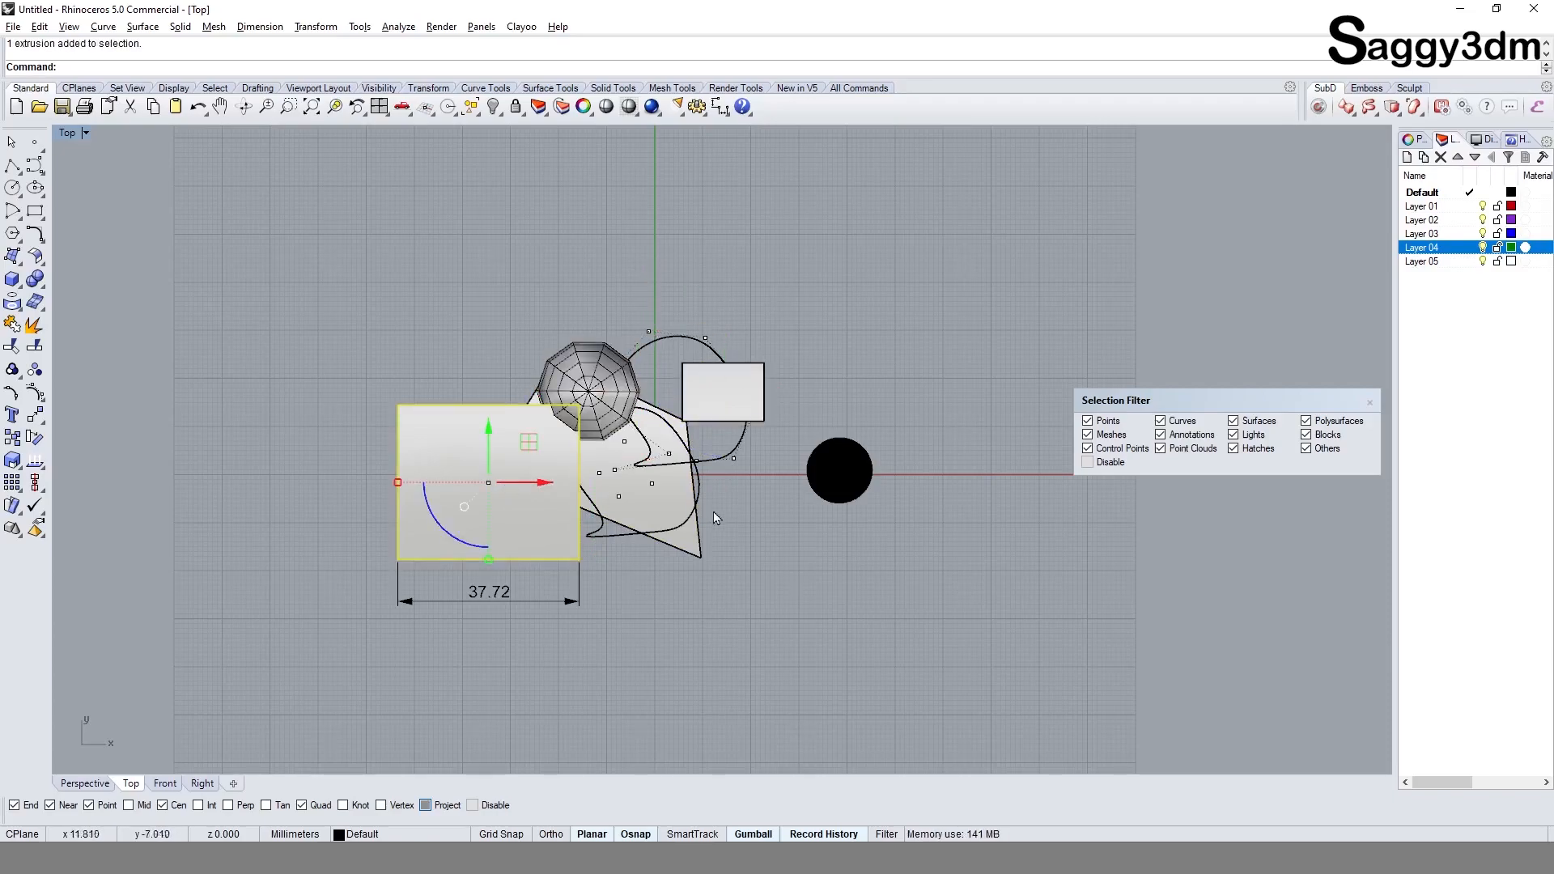
click(697, 549)
click(836, 609)
right_drag(760, 616, 864, 586)
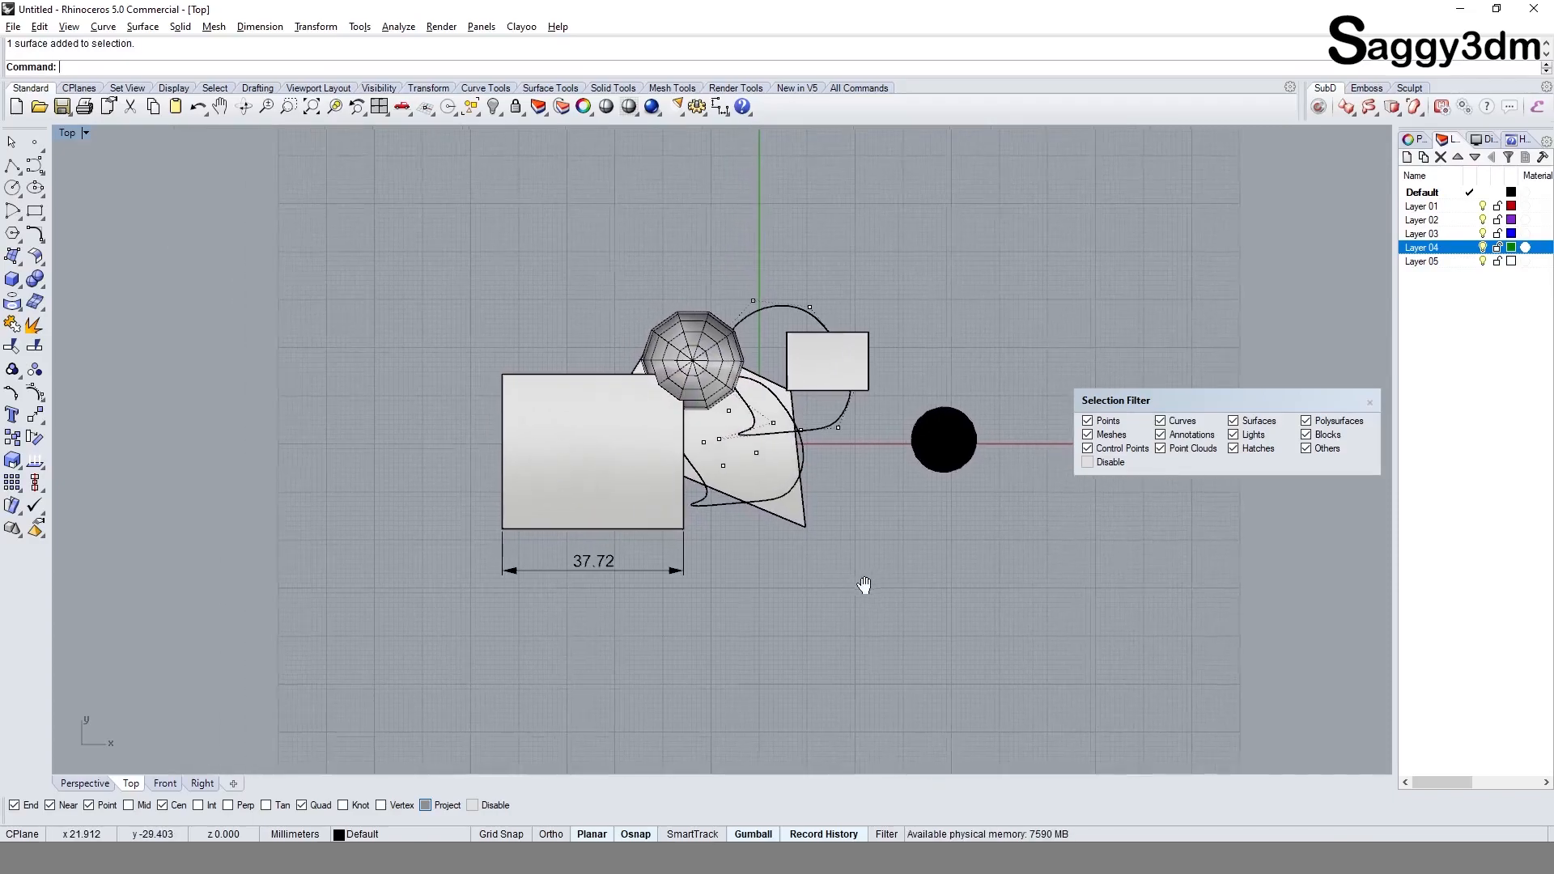
Step: Apply a one-shot selection filter for Annotations and window-select everything to pick only the linear dimension
key(ctrl)
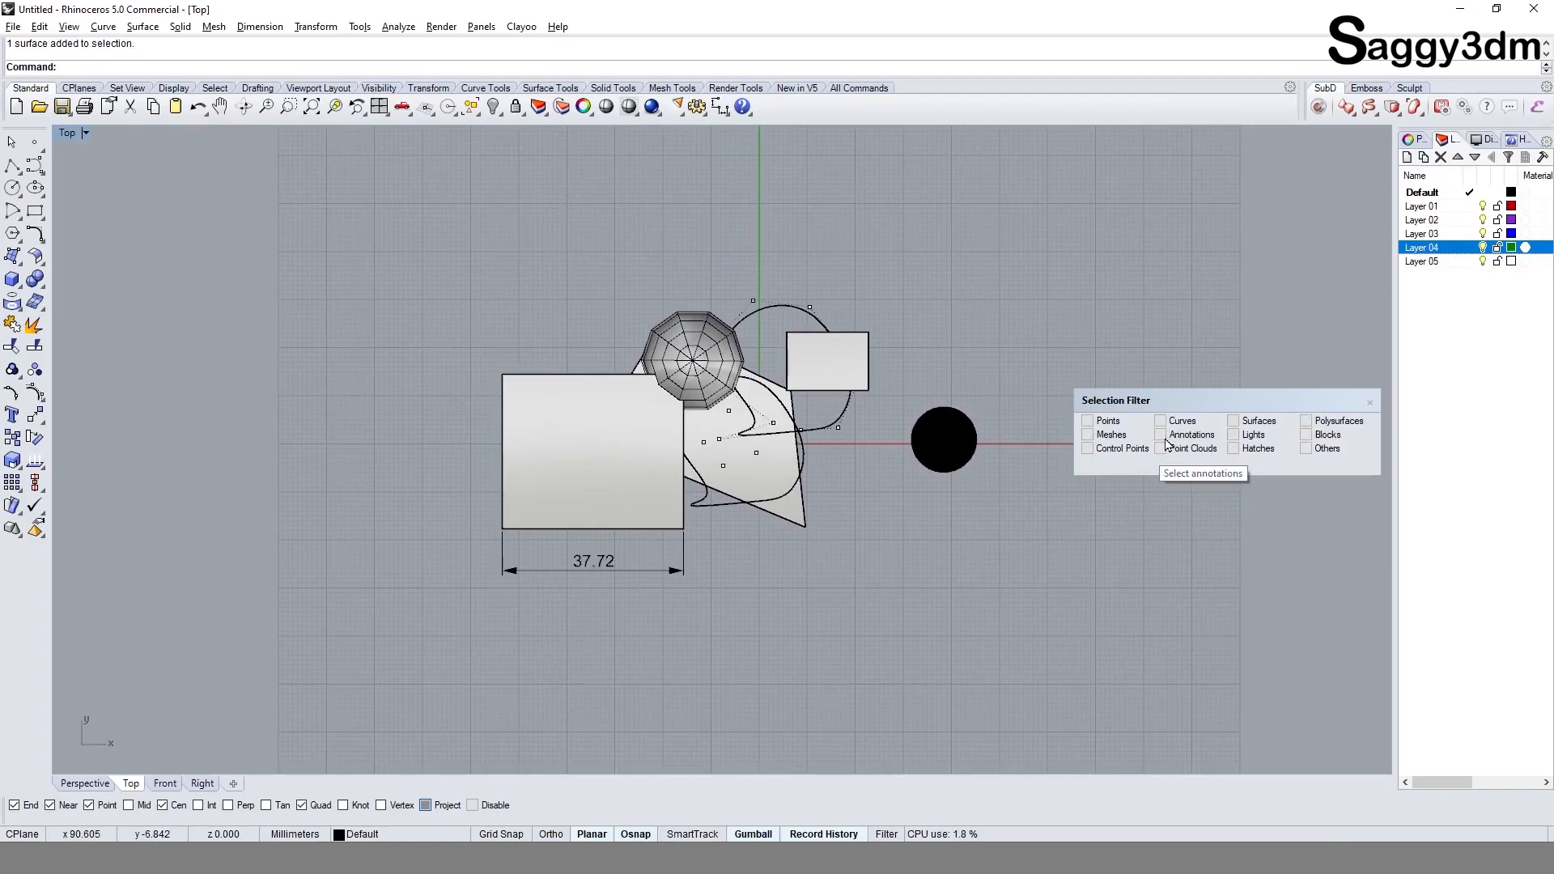
click(1164, 437)
drag(371, 197, 1138, 746)
right_drag(632, 577, 531, 468)
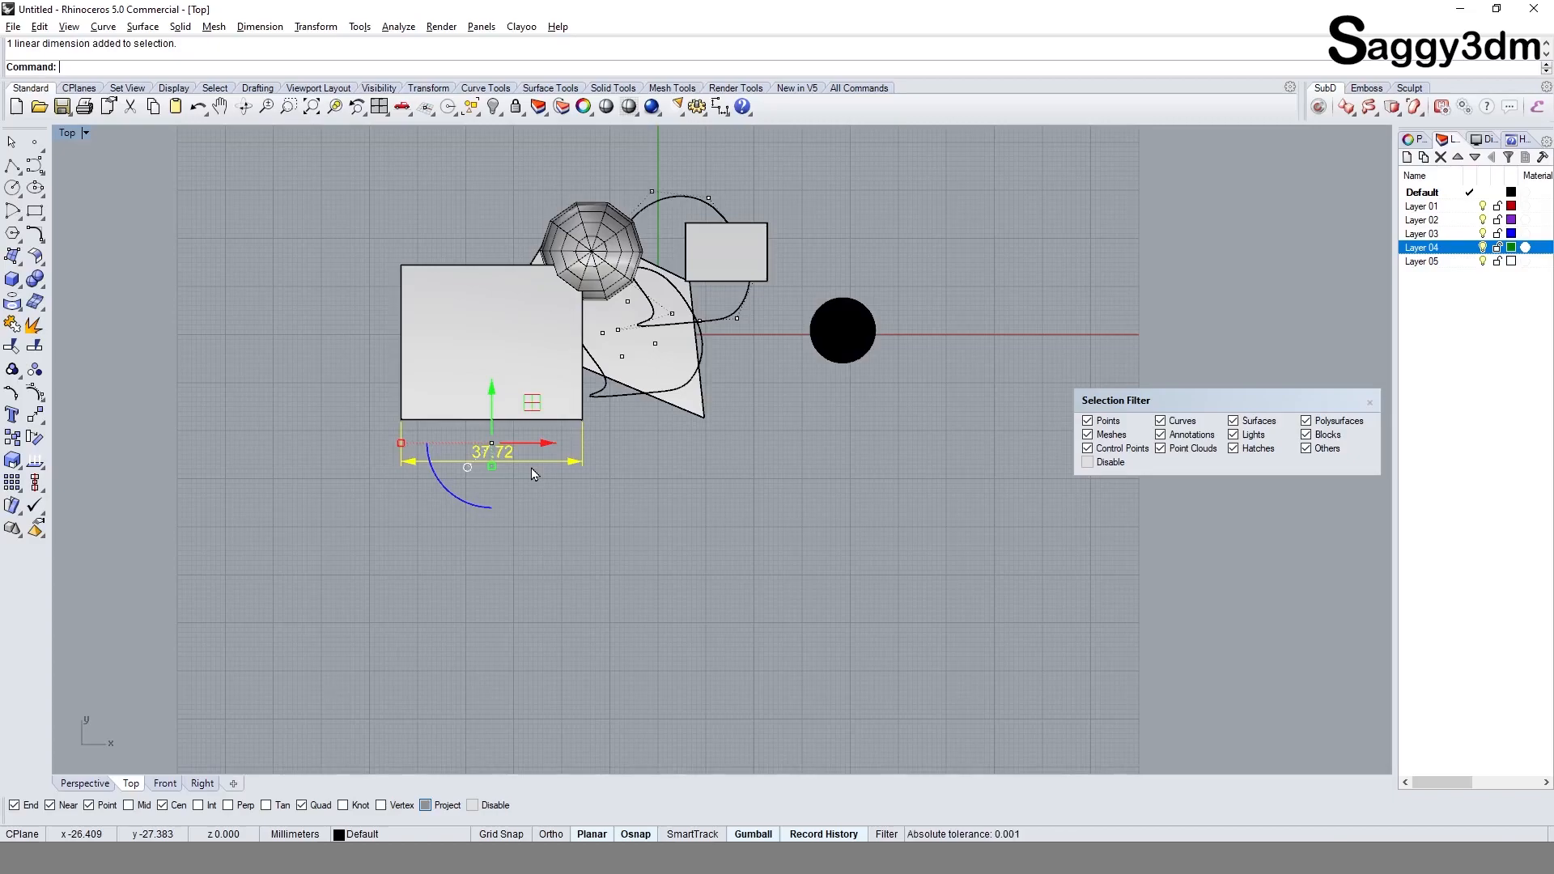
Step: Move the Selection Filter window clear of the model, below the layer list, and deselect the linear dimension
drag(1172, 397, 1331, 736)
mouse_move(660, 476)
right_down()
mouse_move(761, 513)
mouse_move(683, 478)
right_up()
key(Escape)
scroll(767, 333, up, 3)
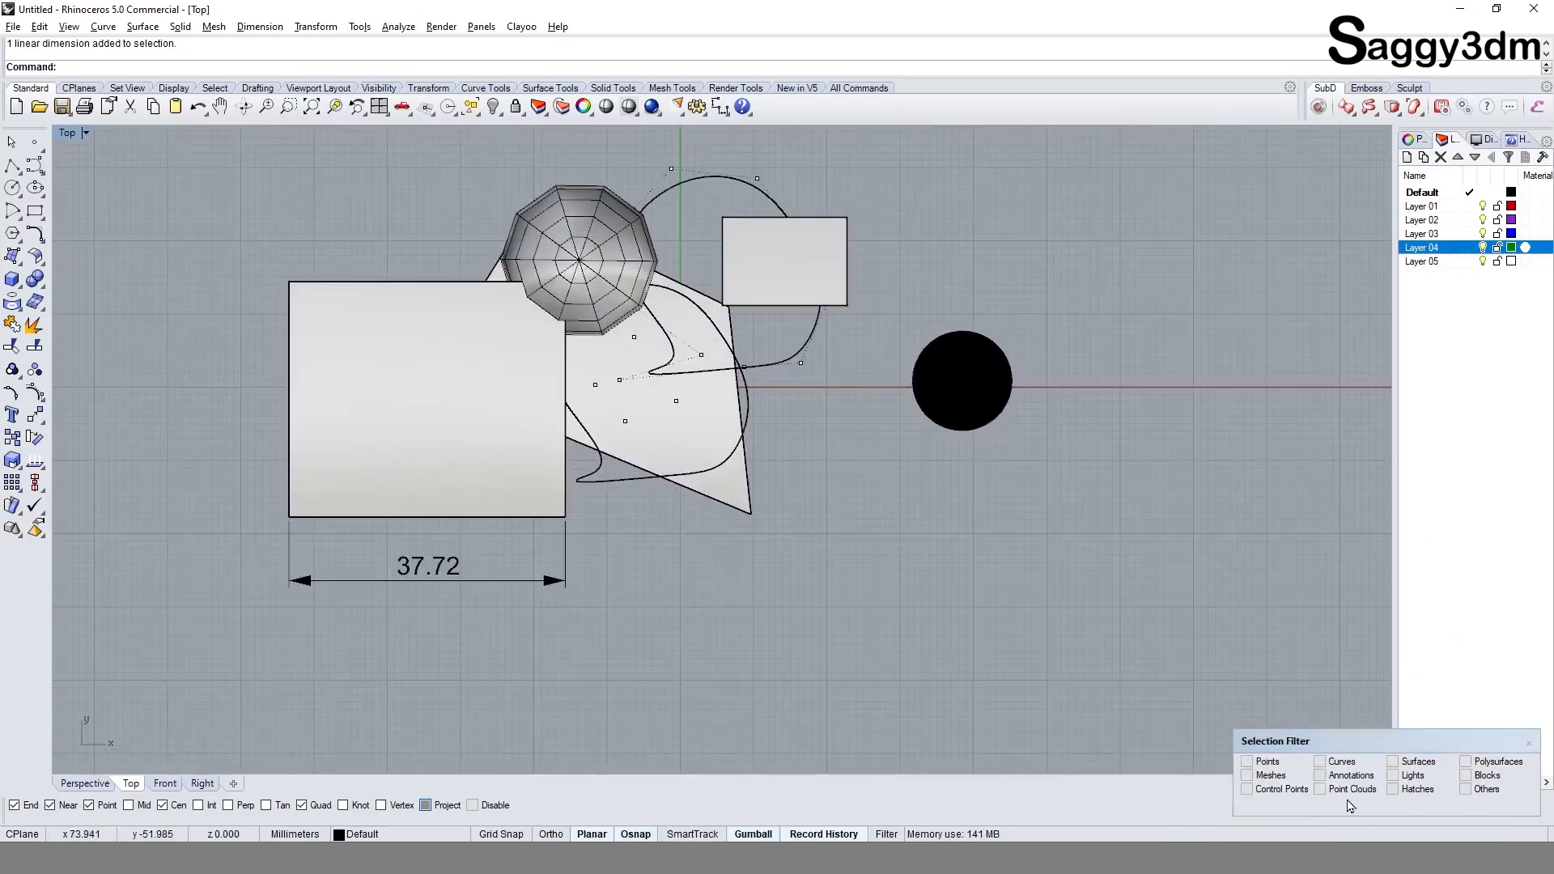
Step: Apply a one-shot selection filter for Points and window-select the overlapping objects to pick only the point objects
click(1266, 762)
drag(356, 179, 835, 471)
scroll(886, 542, down, 2)
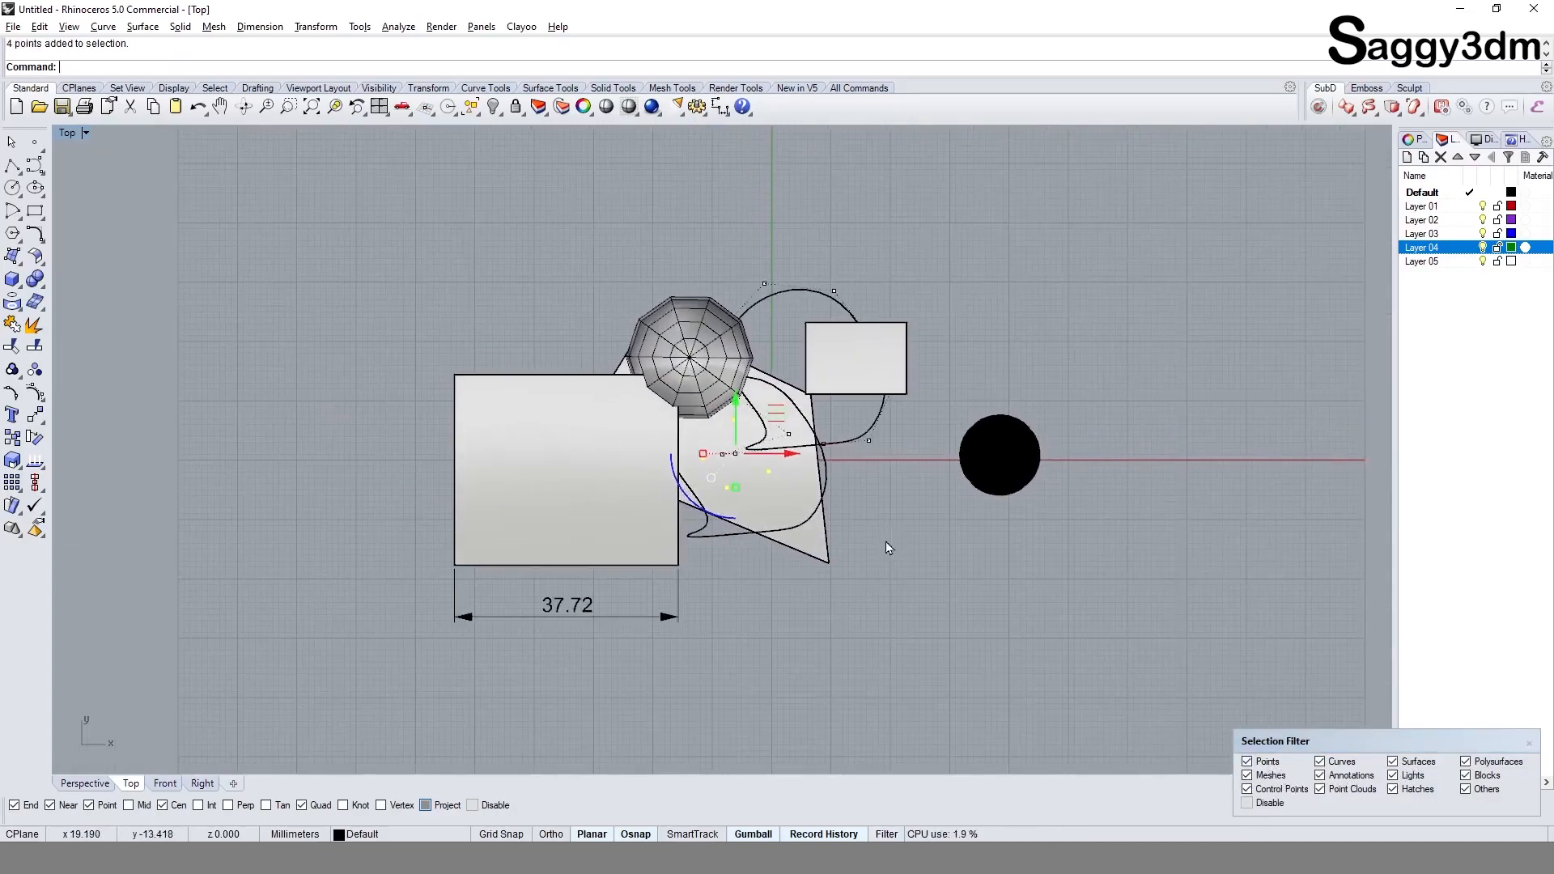
scroll(843, 539, up, 4)
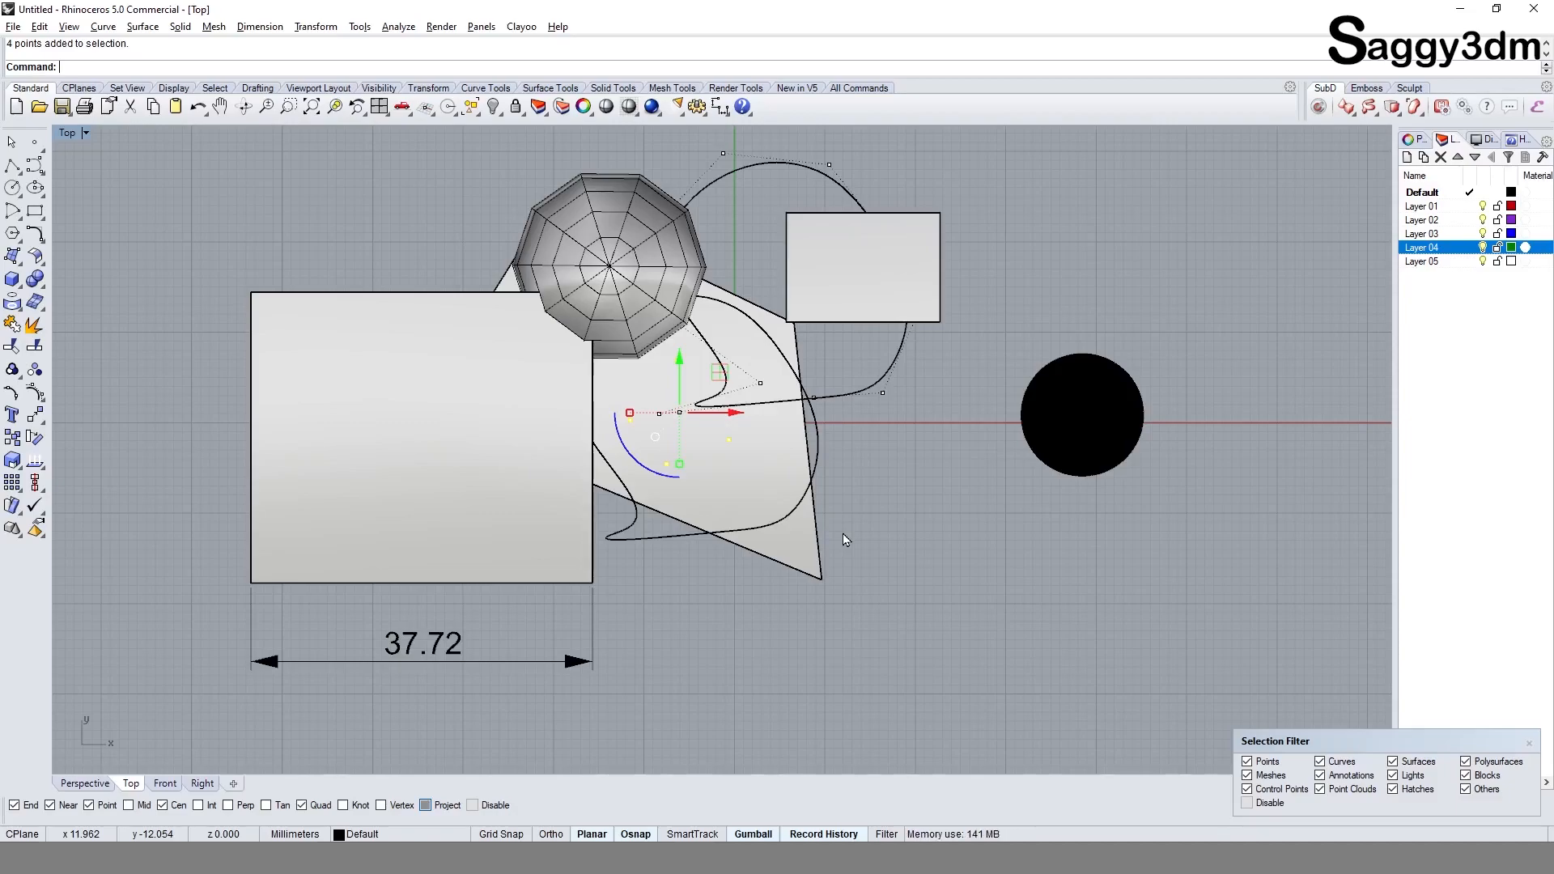
scroll(857, 514, down, 3)
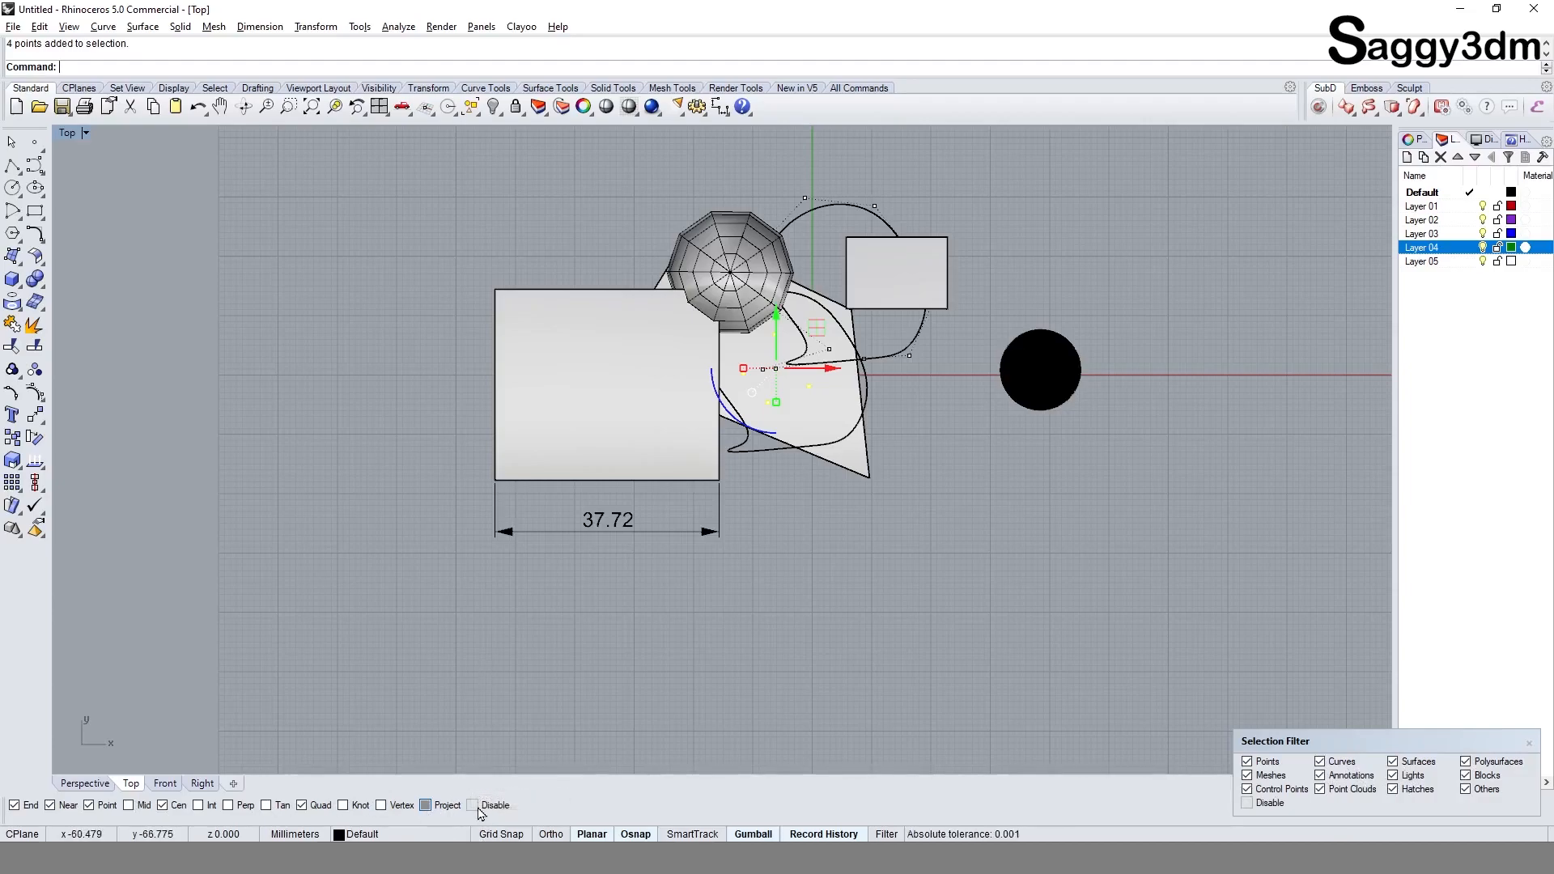
Step: Disable the object snaps and start a polyline at the large box's upper-right corner using a one-shot Intersection snap
click(472, 805)
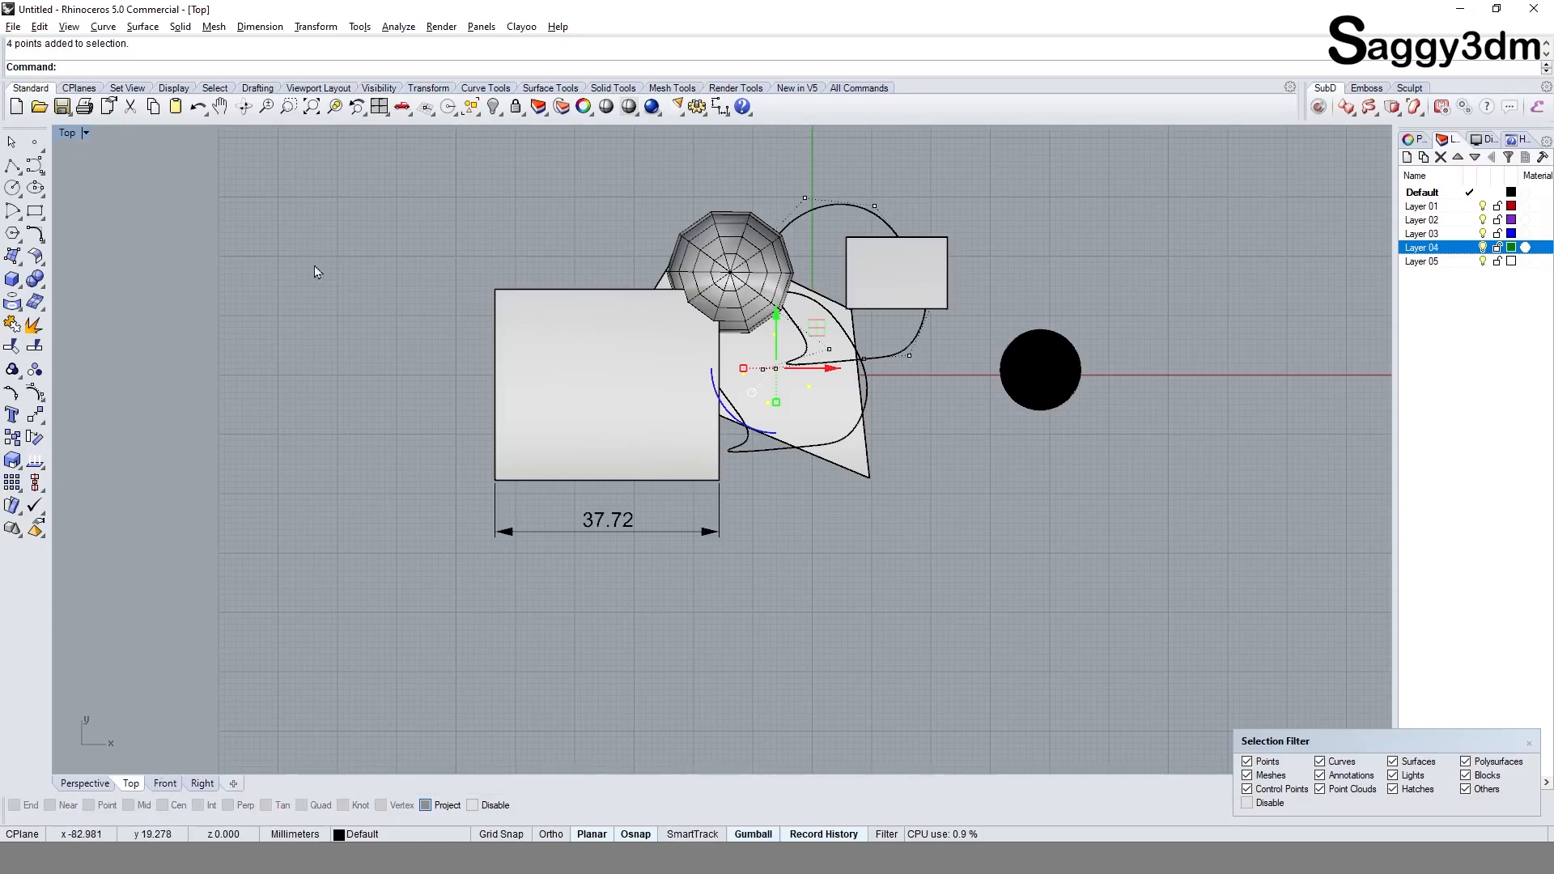
click(13, 166)
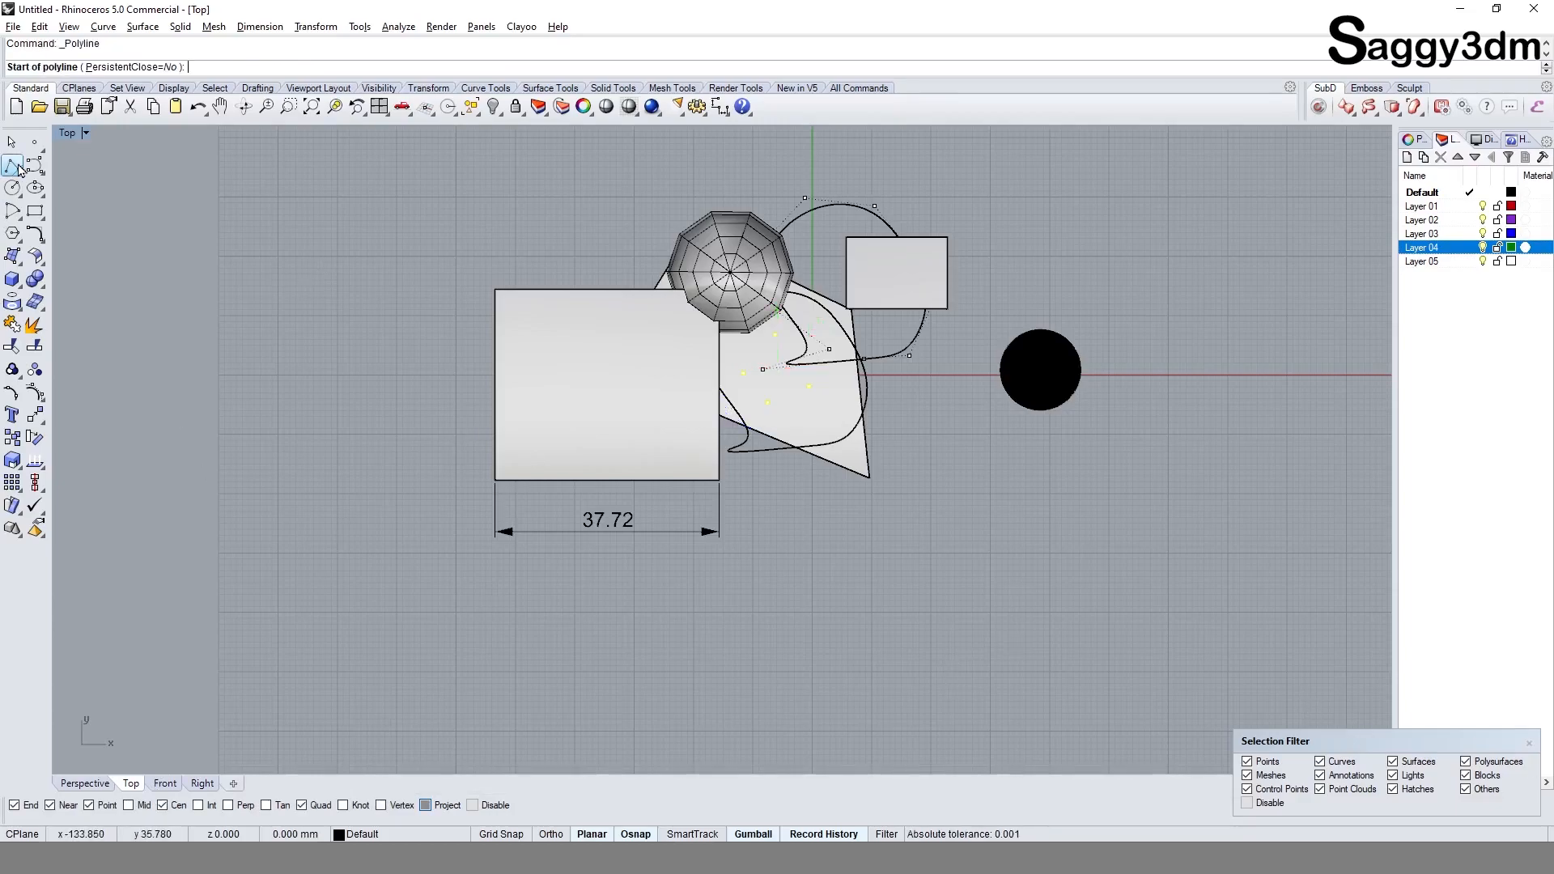
click(209, 805)
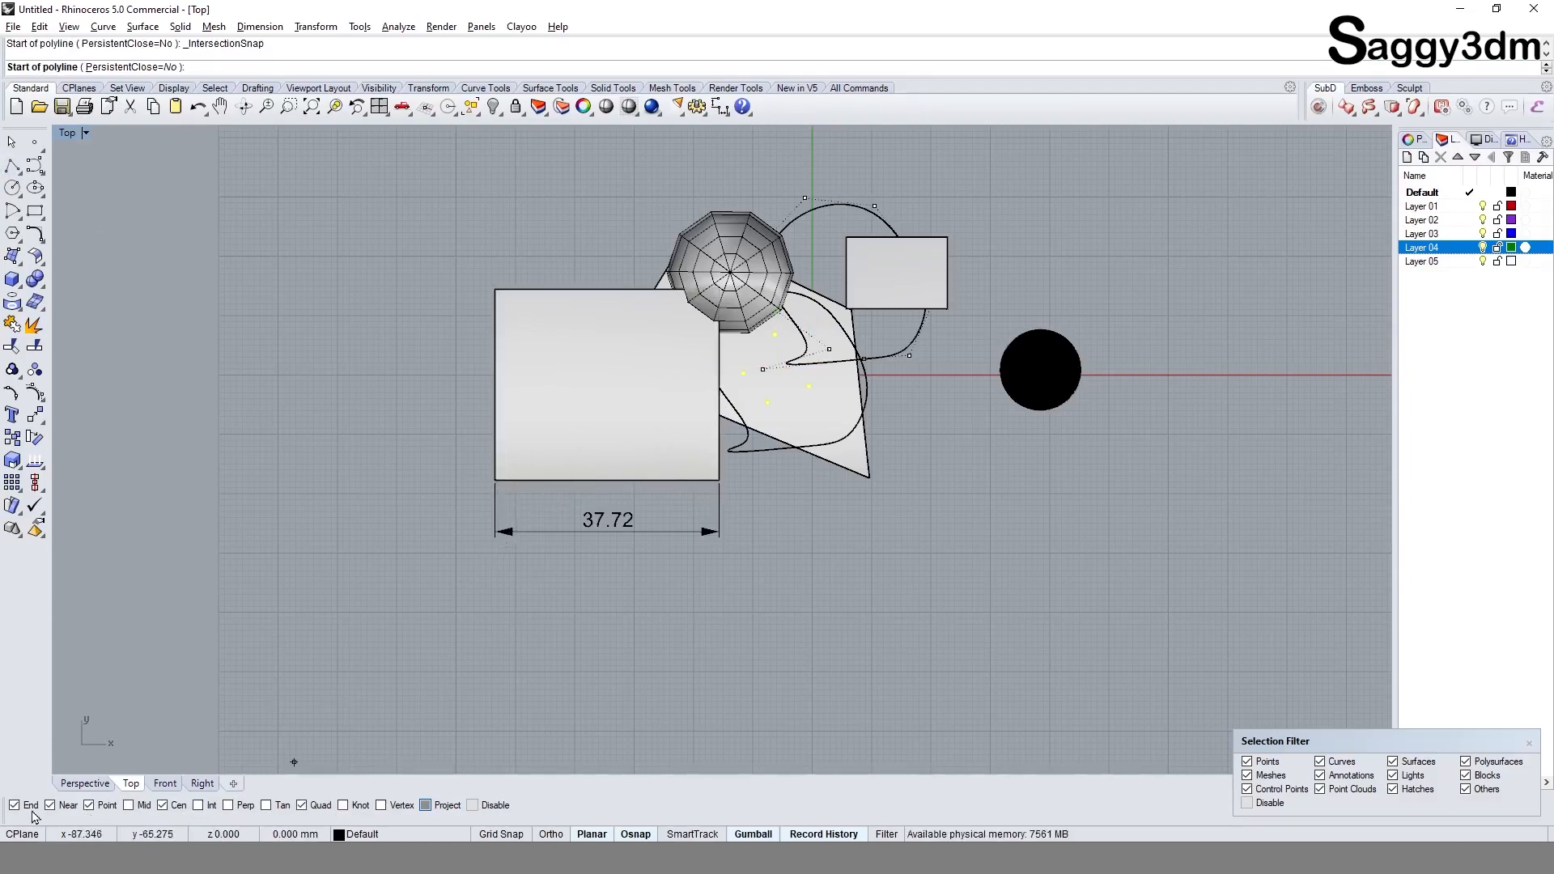
shift+click(198, 807)
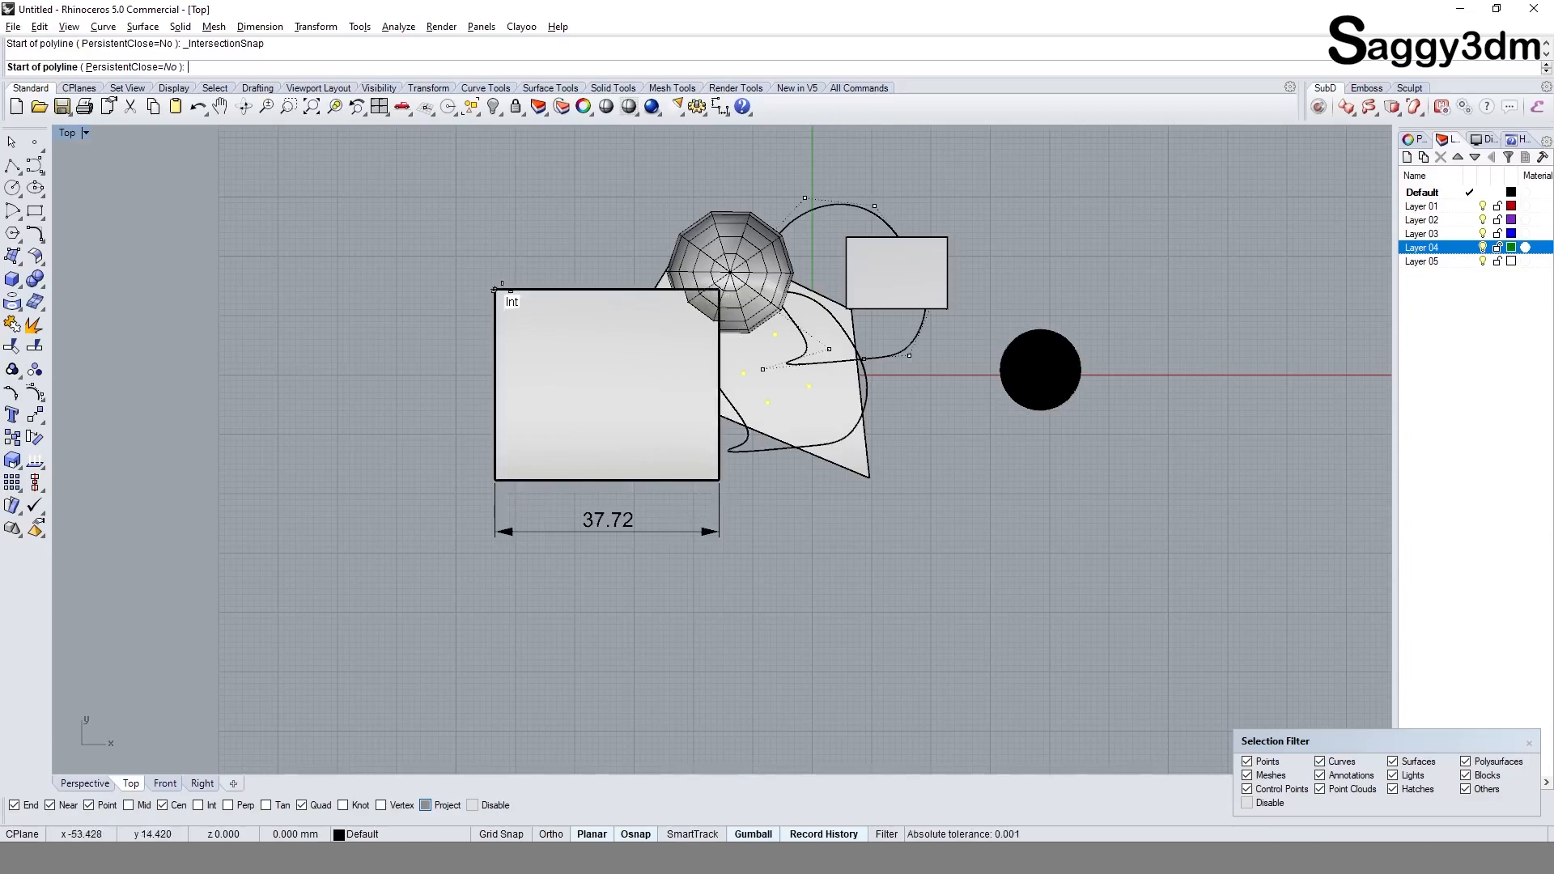
click(718, 289)
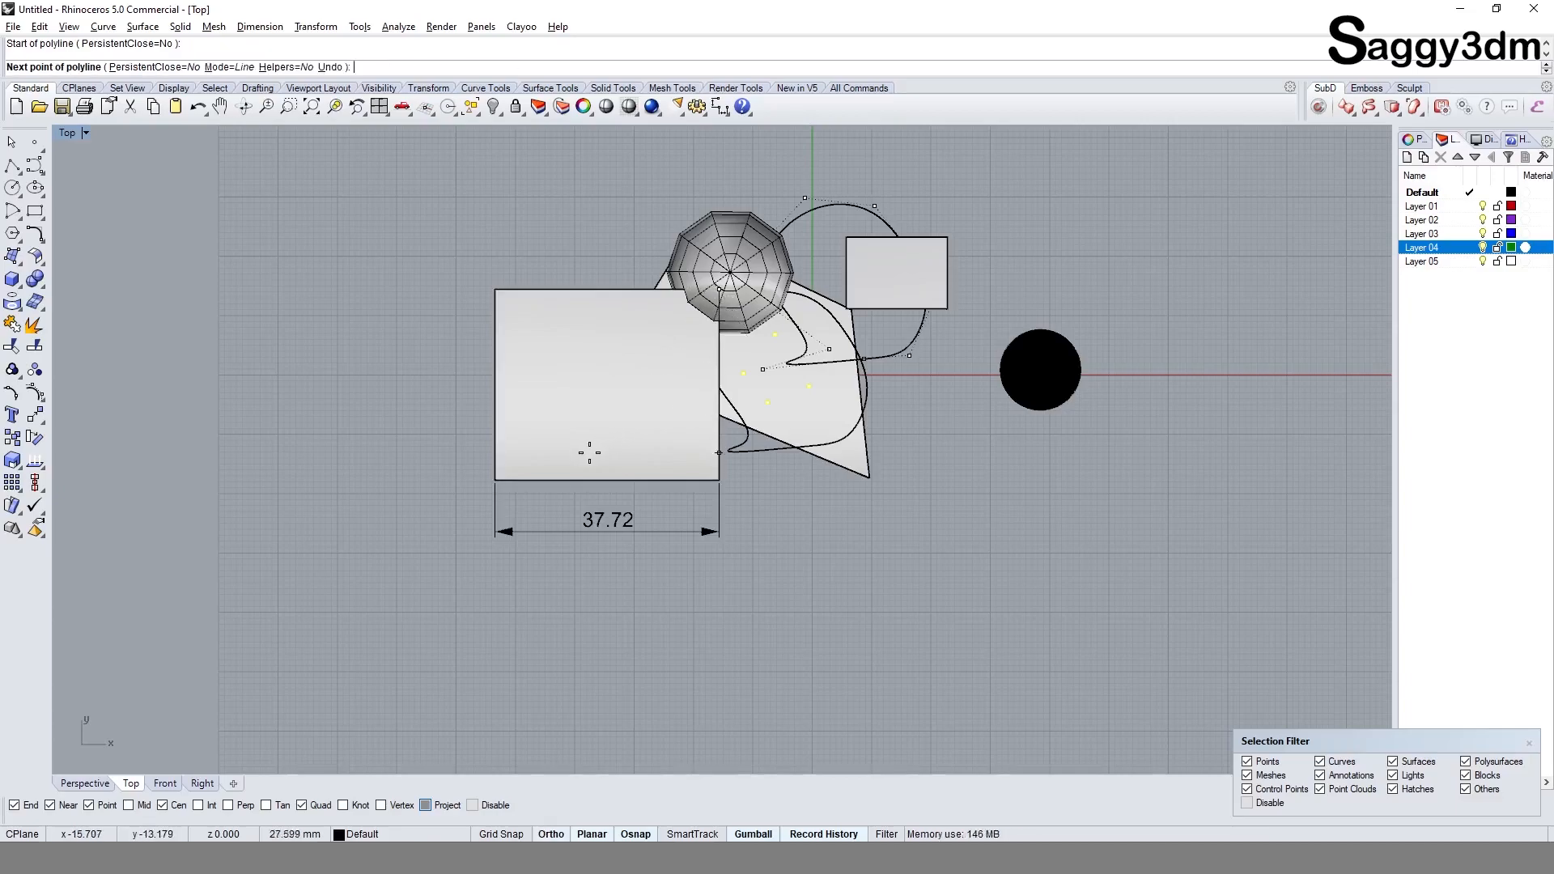
Step: Turn Ortho off, place the polyline's next point at the box's lower-left corner with a one-shot Intersection snap, and cancel the command
key(F8)
key(F8)
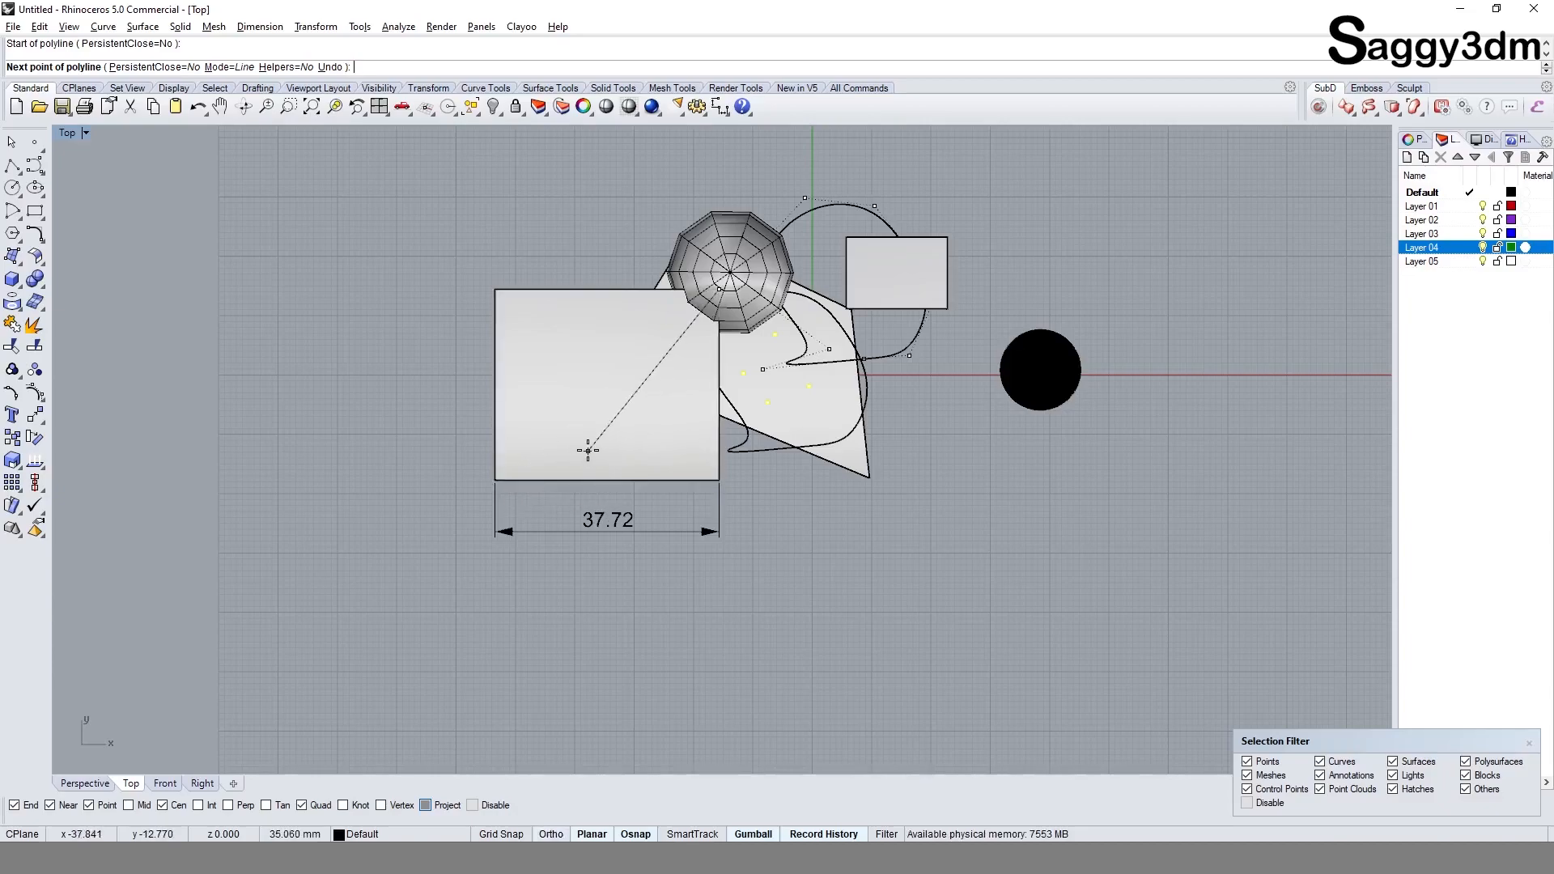
key(F8)
click(209, 805)
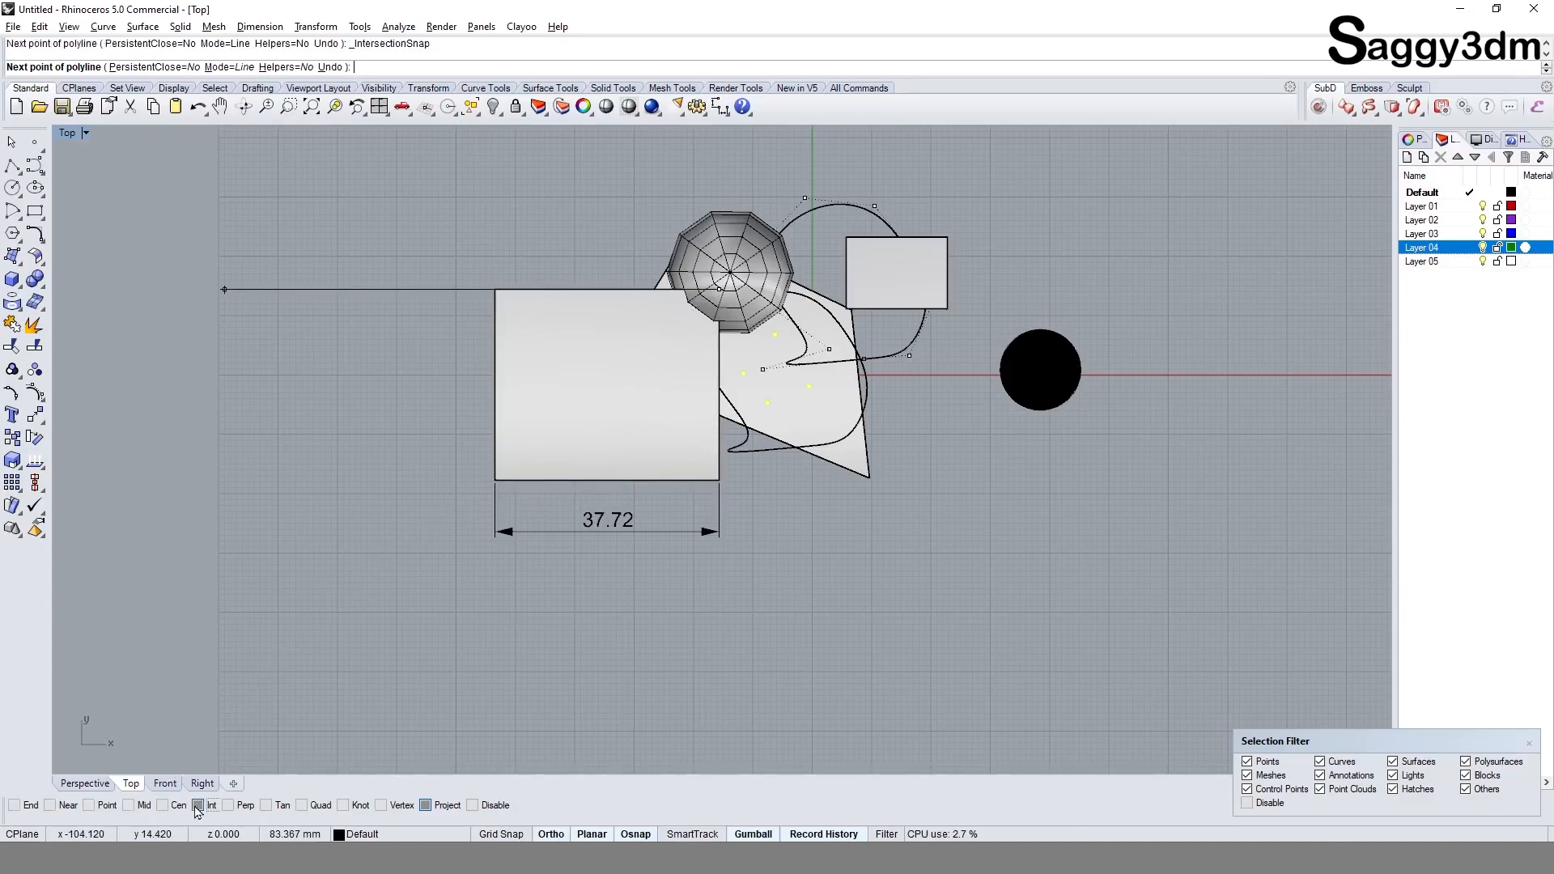
key(F8)
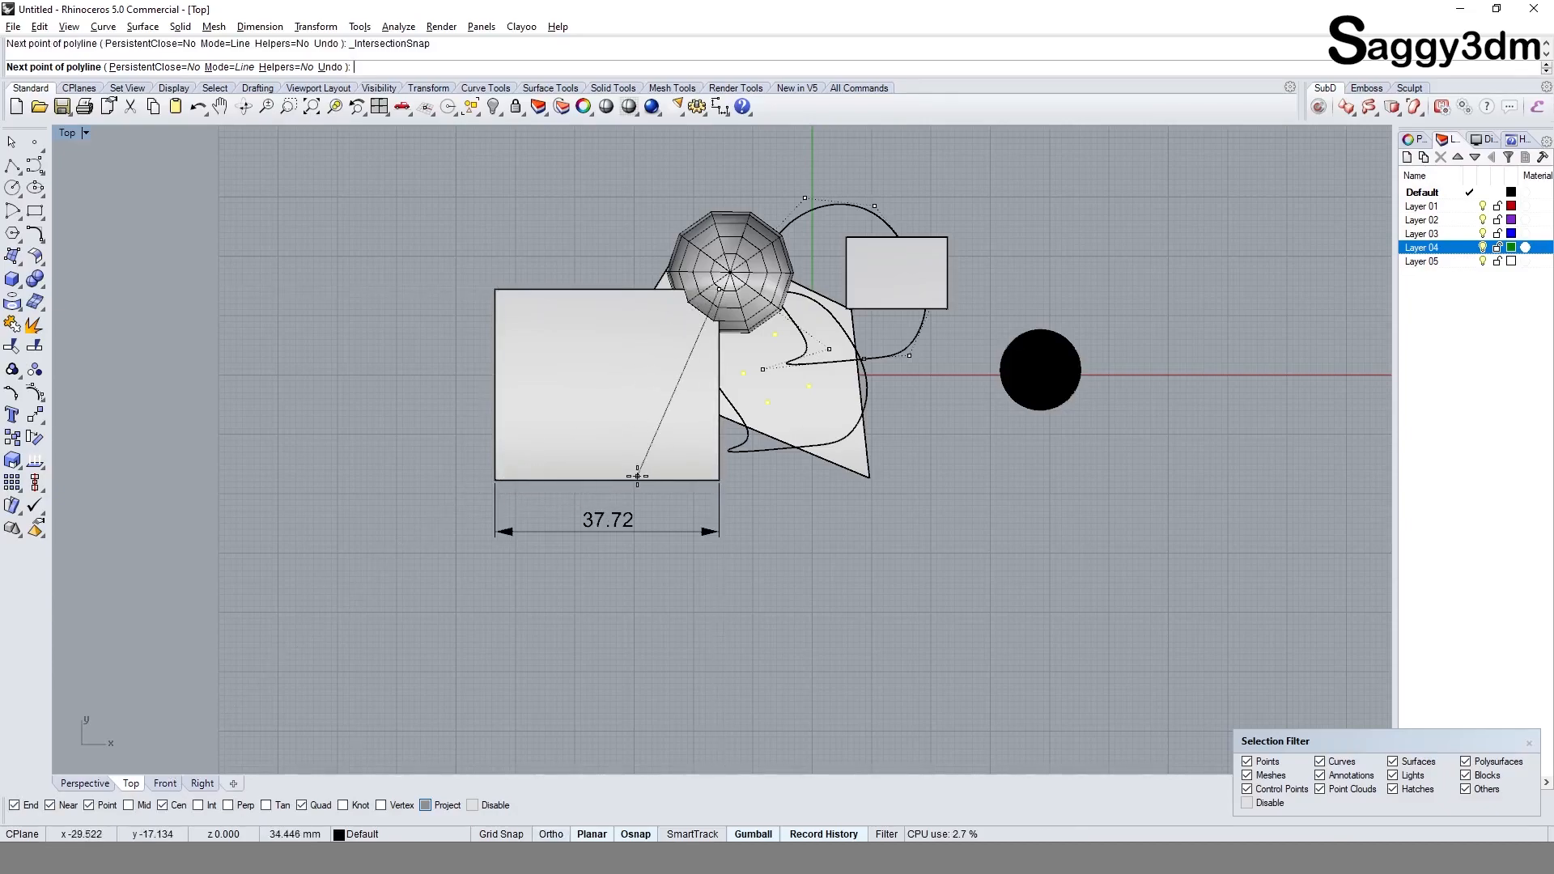
click(495, 480)
key(Escape)
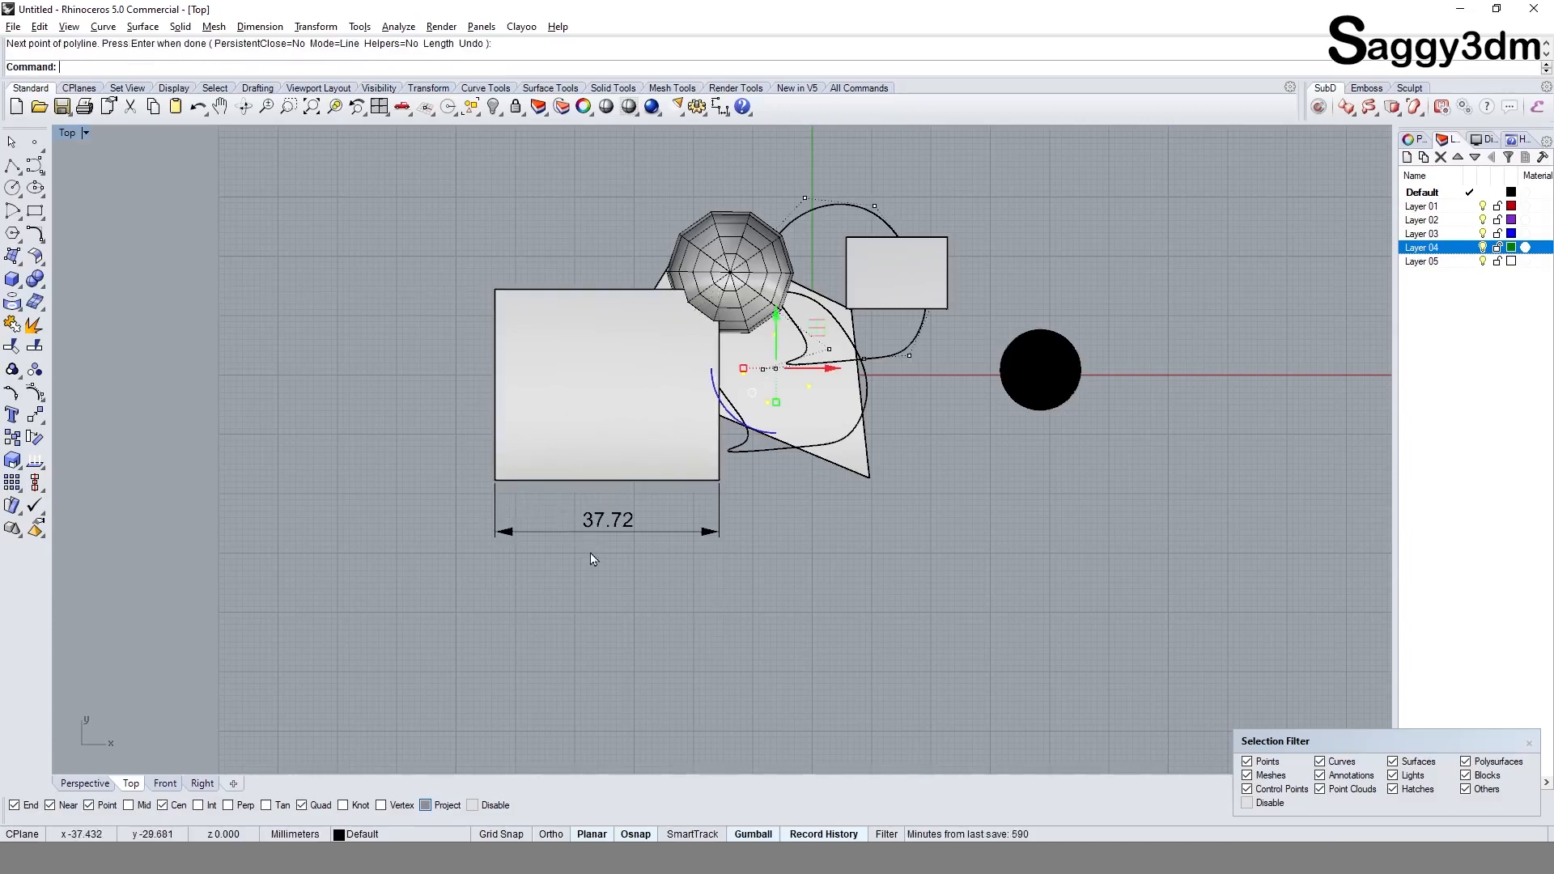
Step: Start a new polyline, switch the Mid object snap on to try it on the large box's lower edge, and switch it off
right_drag(807, 479, 730, 507)
right_click(684, 511)
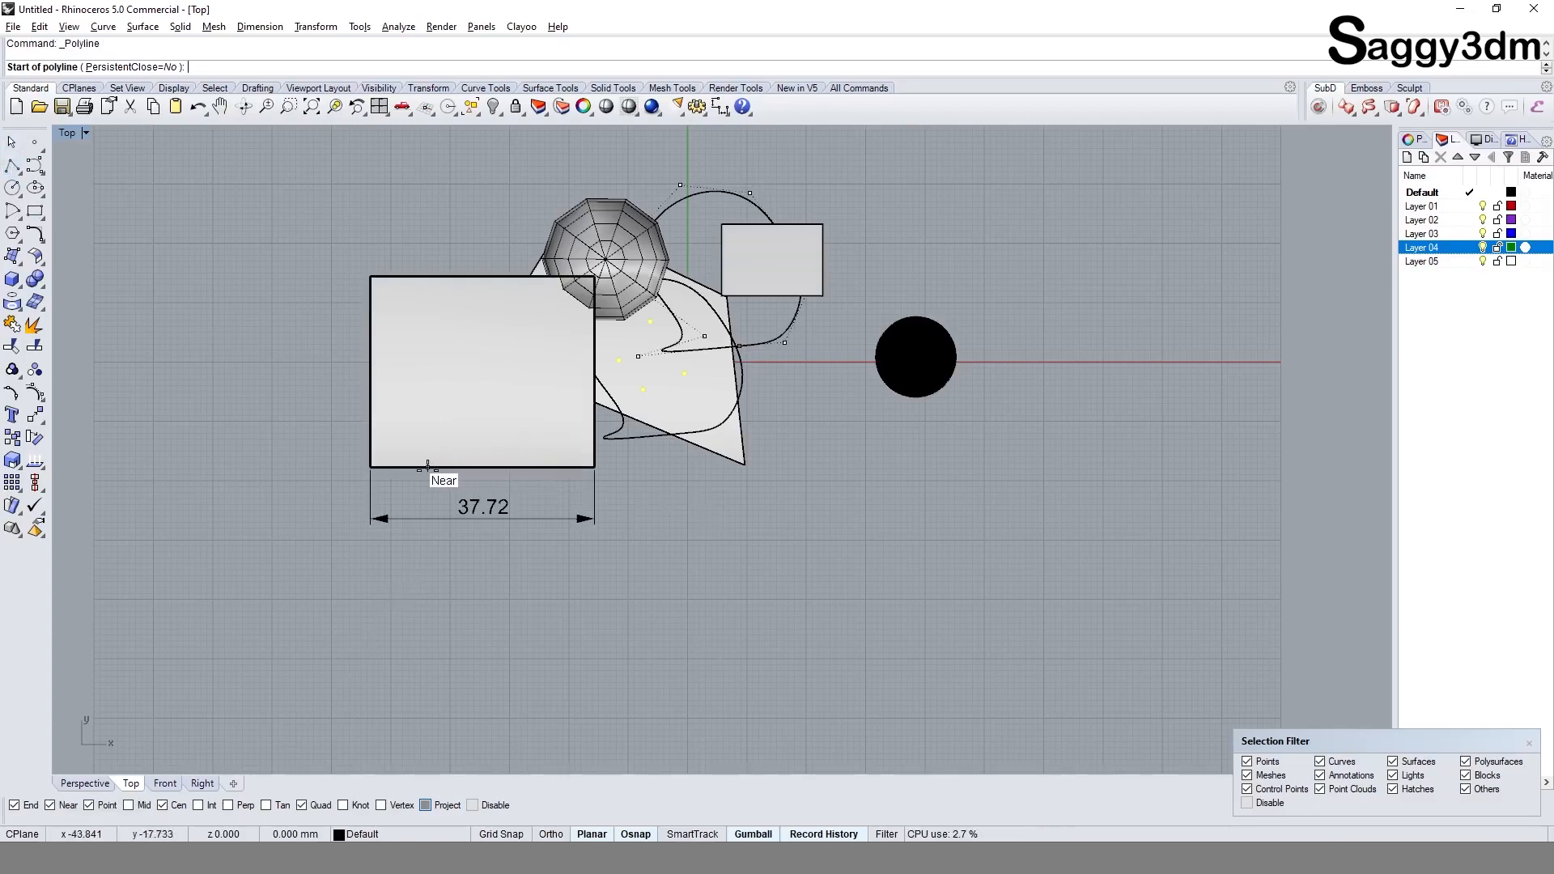
click(129, 805)
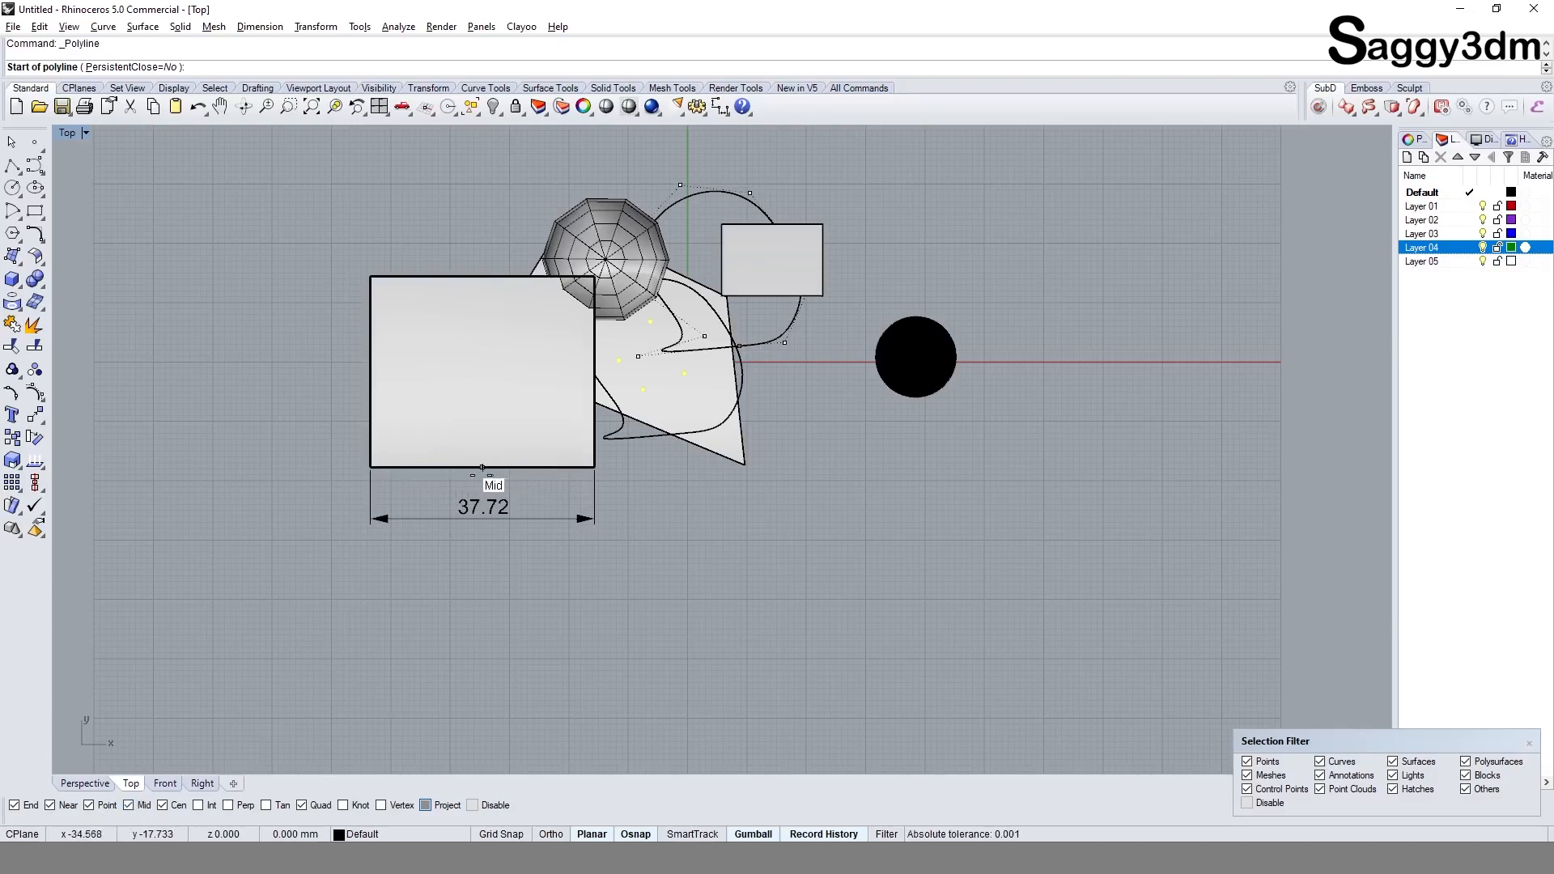
click(142, 805)
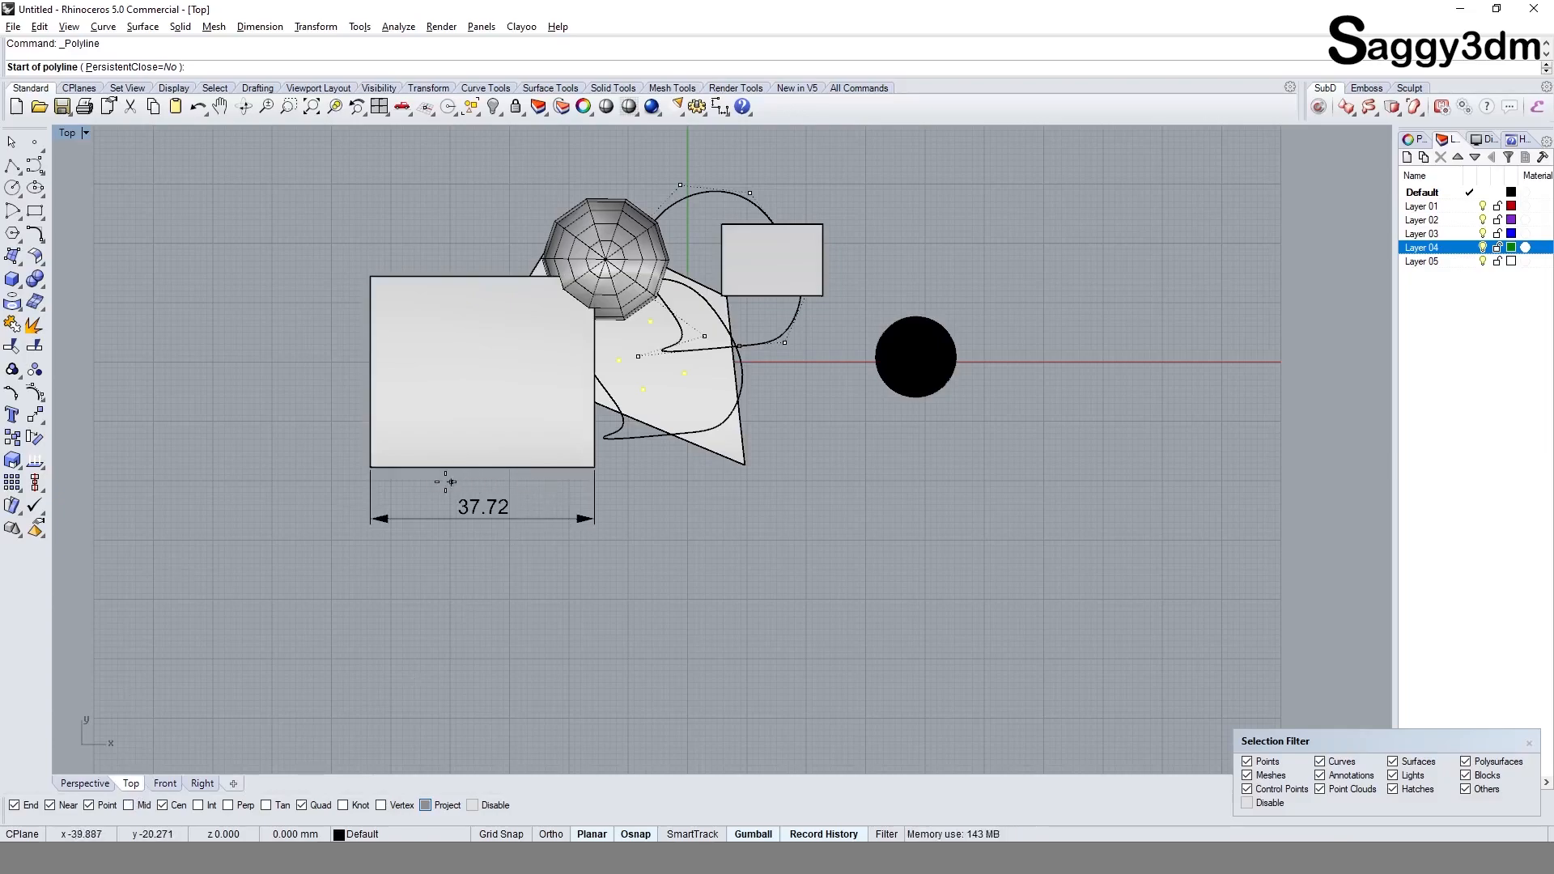
Step: Draw a single slanted segment from the midpoint of the large box's lower edge to below the dimension using a one-shot Mid snap, and select it
click(131, 805)
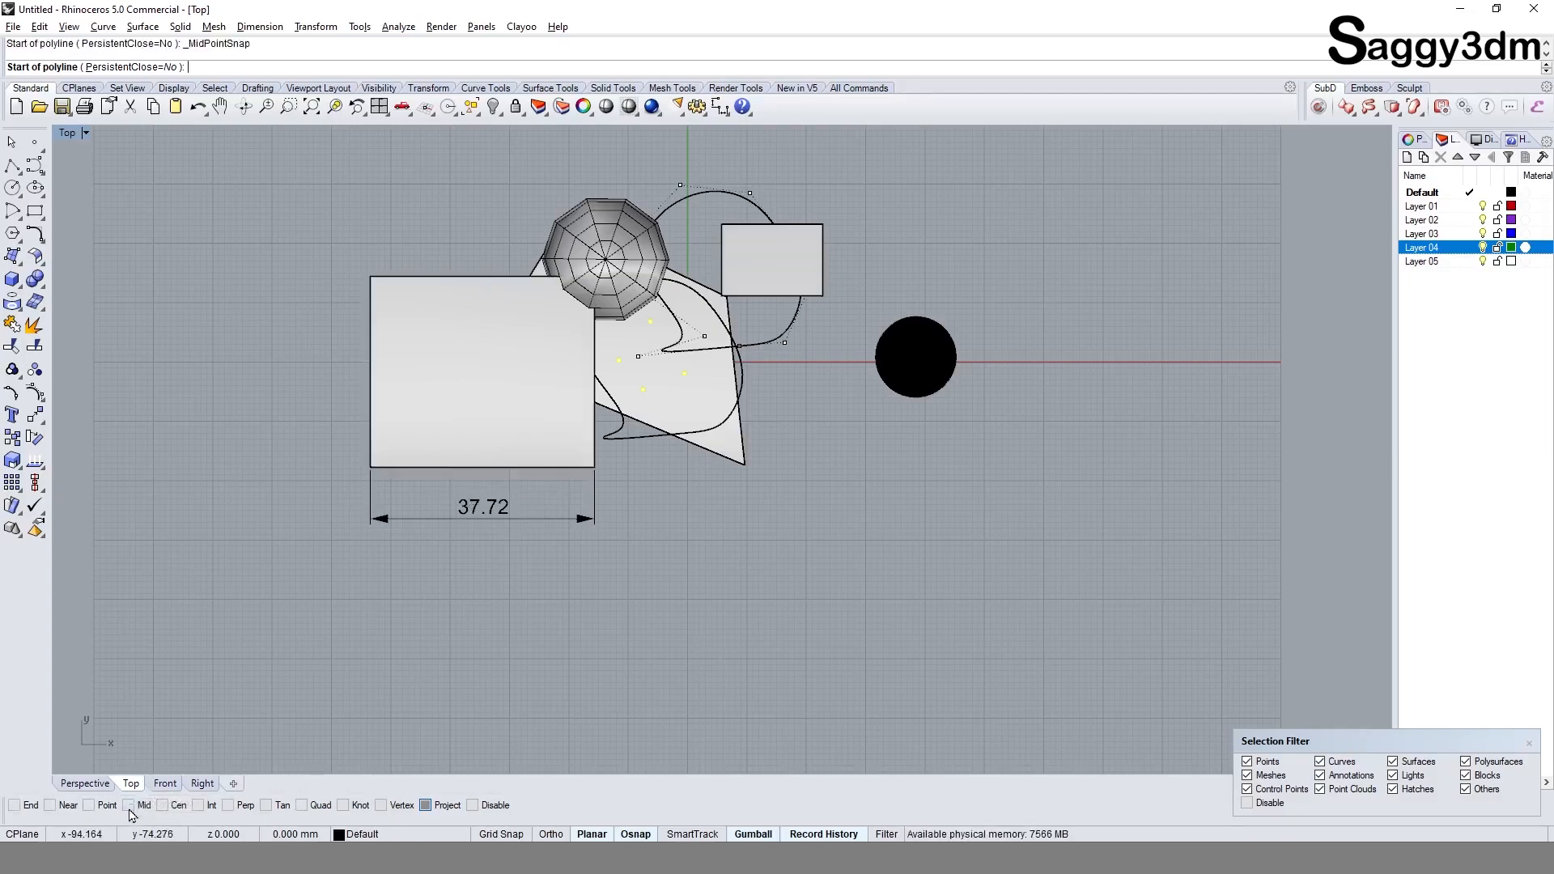
click(483, 467)
click(572, 627)
key(Return)
click(568, 622)
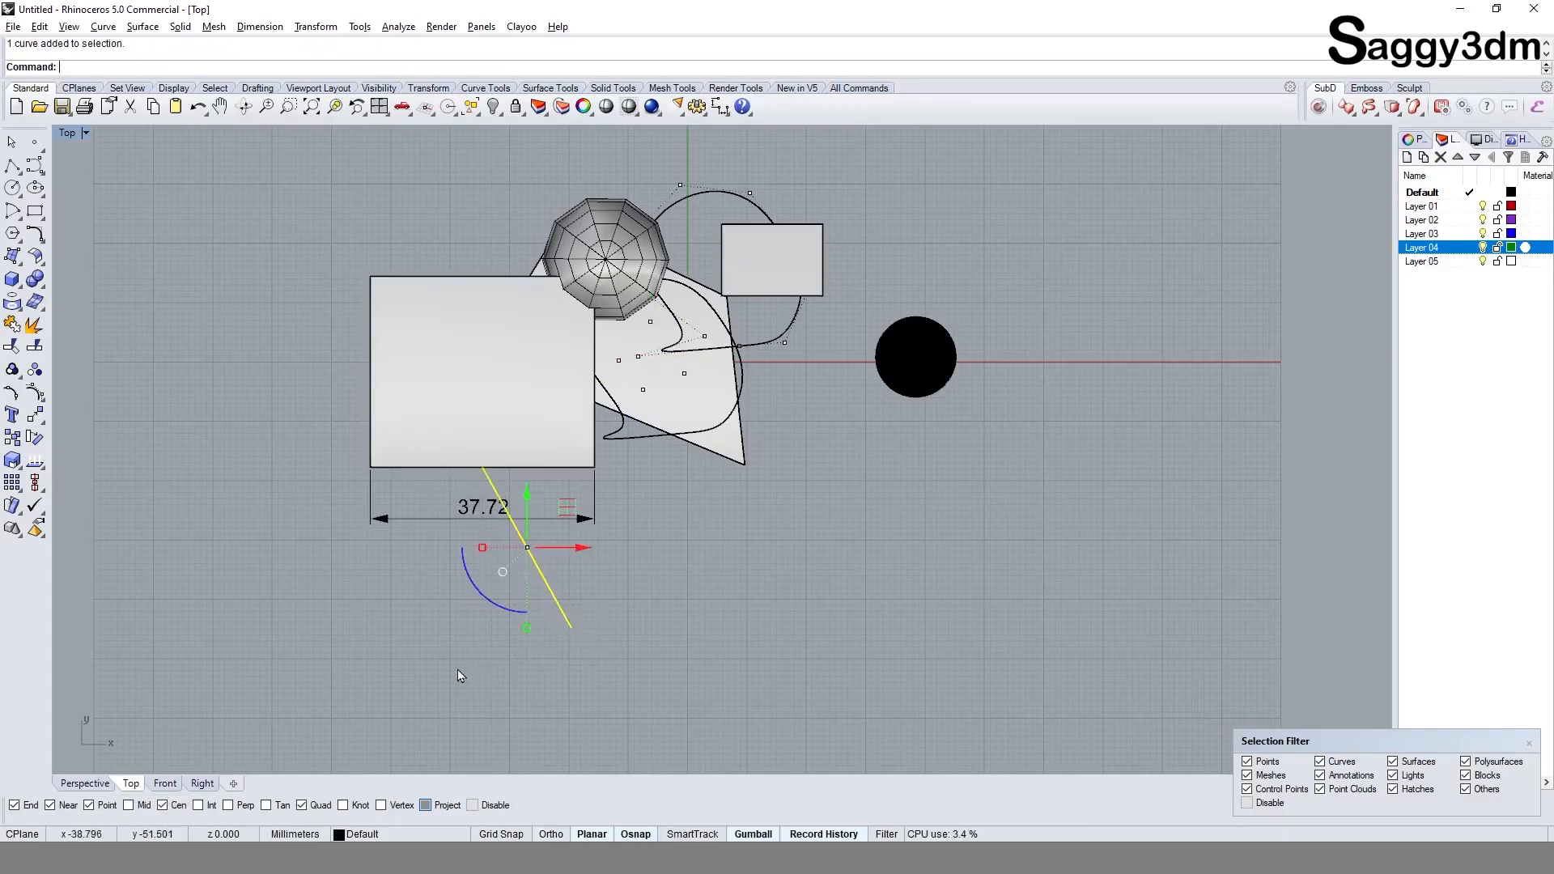